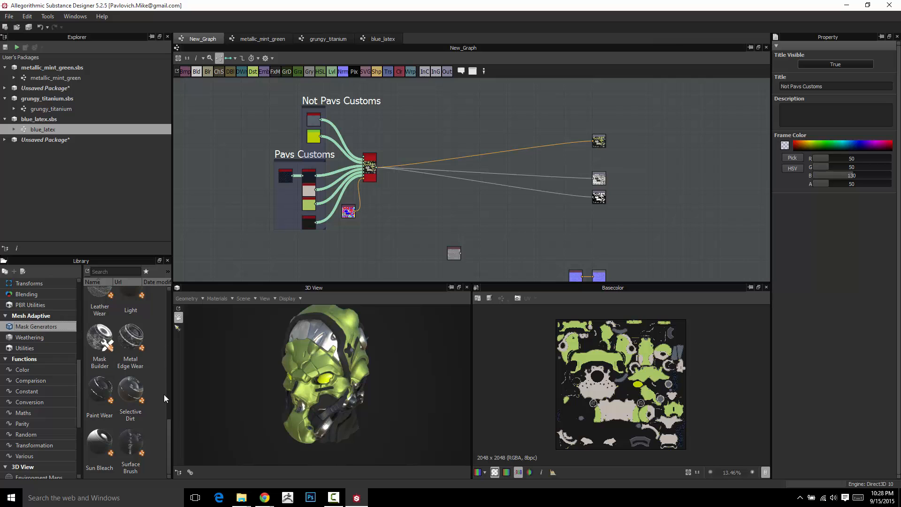
# Step: Add the Dirt mask generator from the library to the graph and examine its input connectors
pyautogui.moveTo(168, 419); pyautogui.dragTo(174, 300)
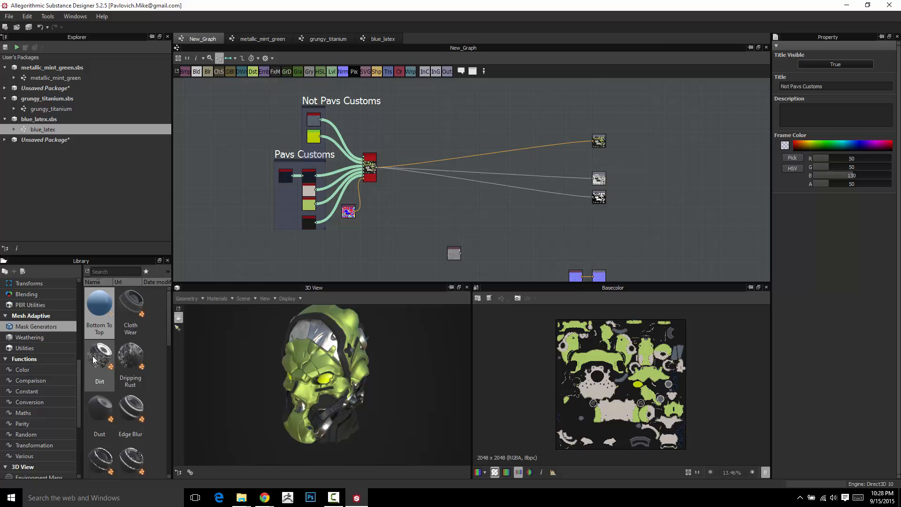
pyautogui.moveTo(97, 356); pyautogui.dragTo(477, 127)
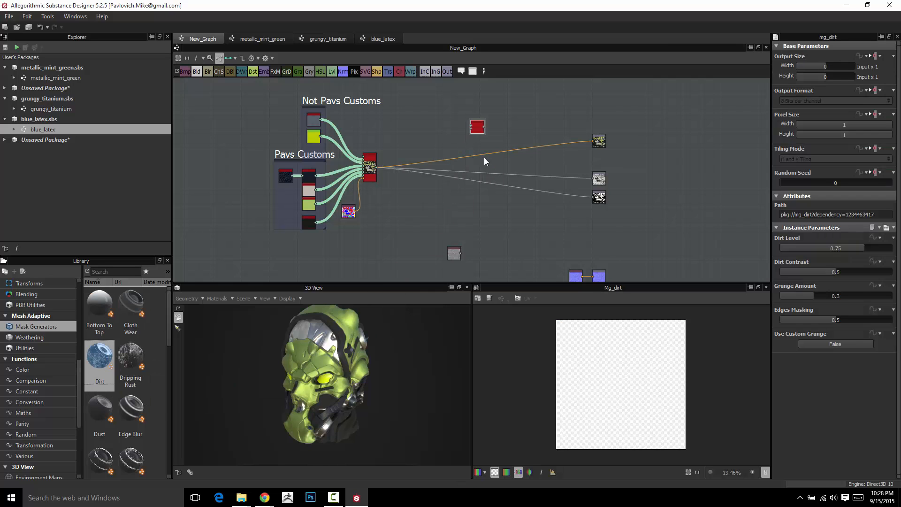
pyautogui.scroll(5, 509, 150)
pyautogui.moveTo(450, 128); pyautogui.dragTo(496, 170, button='middle')
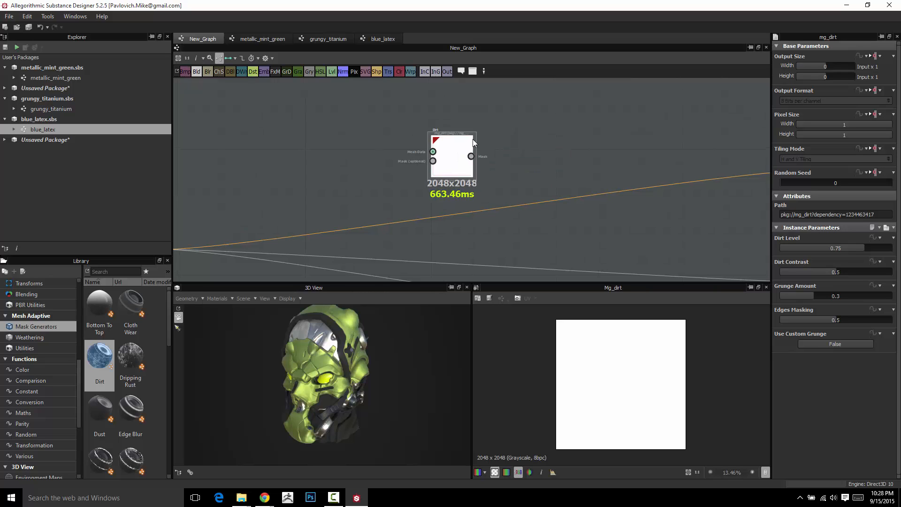
pyautogui.scroll(4, 473, 139)
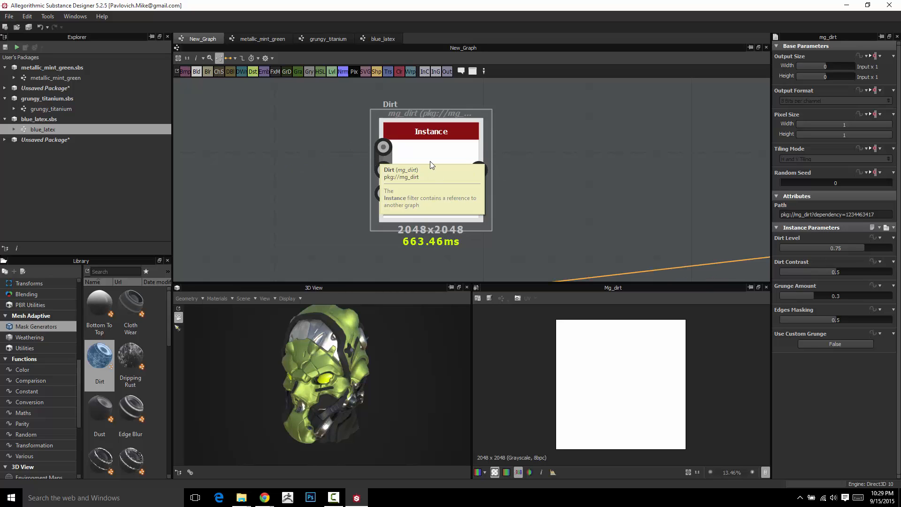
pyautogui.moveTo(438, 138); pyautogui.dragTo(417, 139)
pyautogui.moveTo(403, 150); pyautogui.dragTo(471, 139, button='middle')
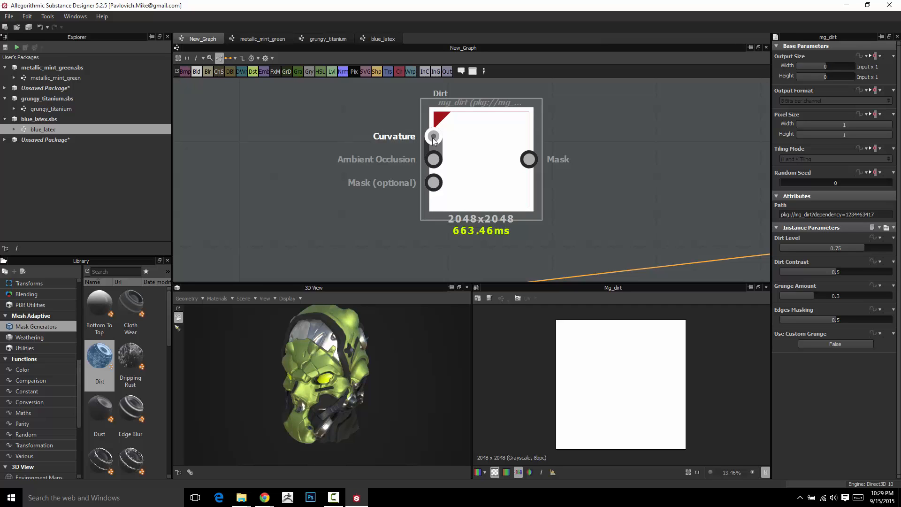
# Step: Move the Dirt node down beside the baked bitmap nodes below the material network
pyautogui.scroll(-8, 423, 135)
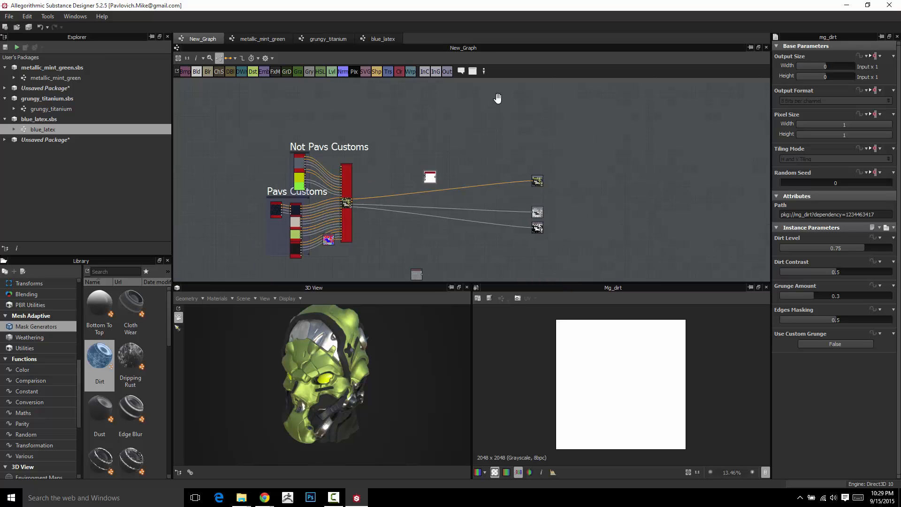
pyautogui.moveTo(464, 127); pyautogui.dragTo(470, 254)
pyautogui.scroll(6, 476, 241)
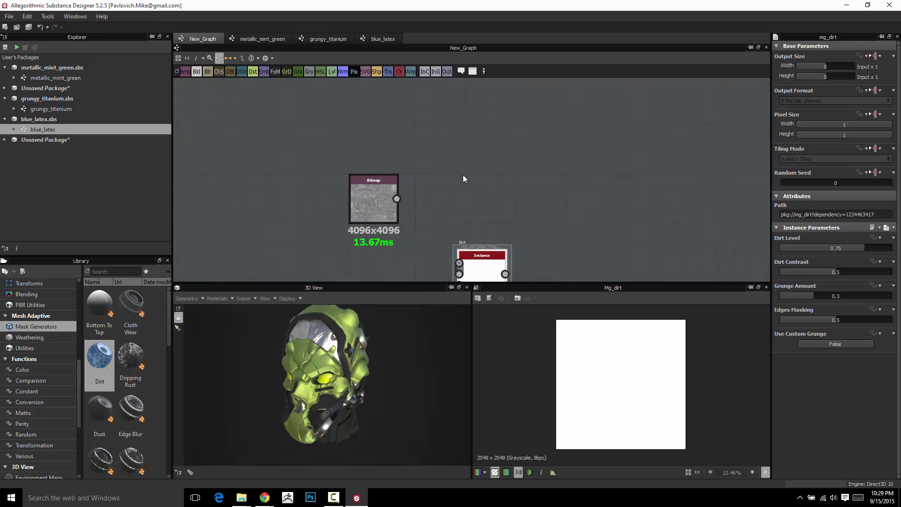
# Step: Examine the curvature and ambient occlusion bitmaps in the 2D preview
pyautogui.click(432, 128)
pyautogui.moveTo(453, 215); pyautogui.dragTo(391, 188, button='middle')
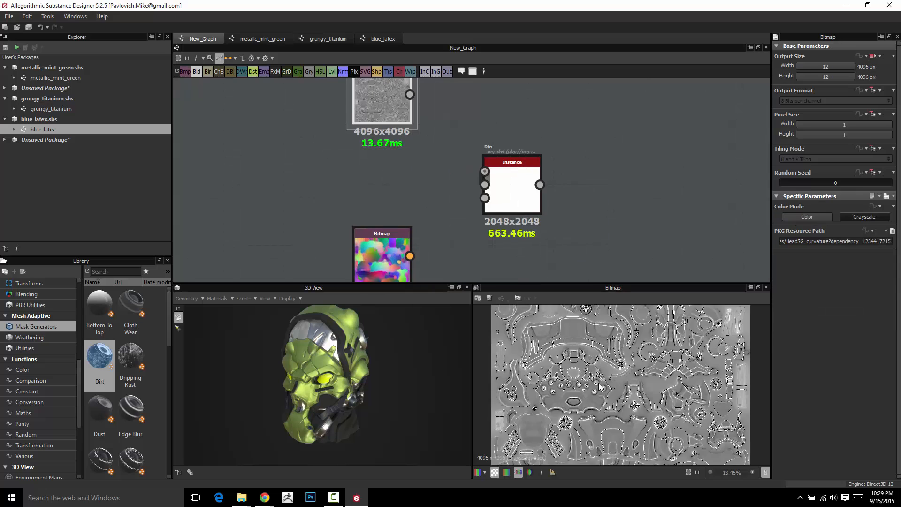
pyautogui.scroll(6, 544, 324)
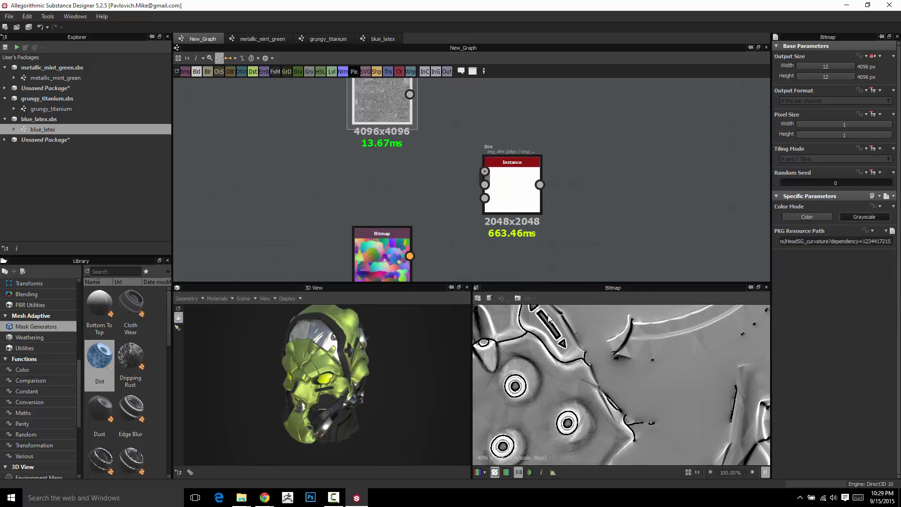
pyautogui.scroll(-3, 437, 169)
pyautogui.moveTo(425, 182); pyautogui.dragTo(425, 185, button='middle')
pyautogui.click(700, 240)
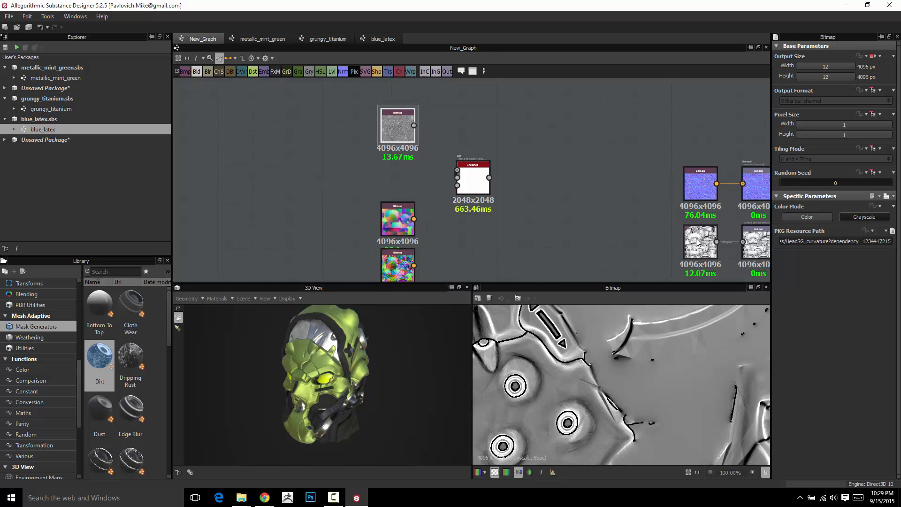
pyautogui.scroll(-4, 637, 384)
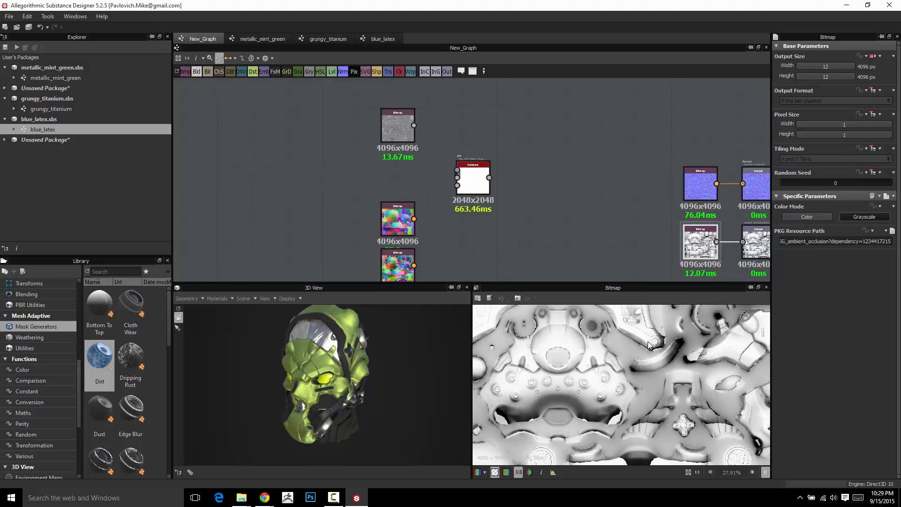
# Step: Stack the ambient occlusion and curvature bitmaps with the two coloured bitmaps, next to the Dirt node
pyautogui.scroll(-4, 638, 230)
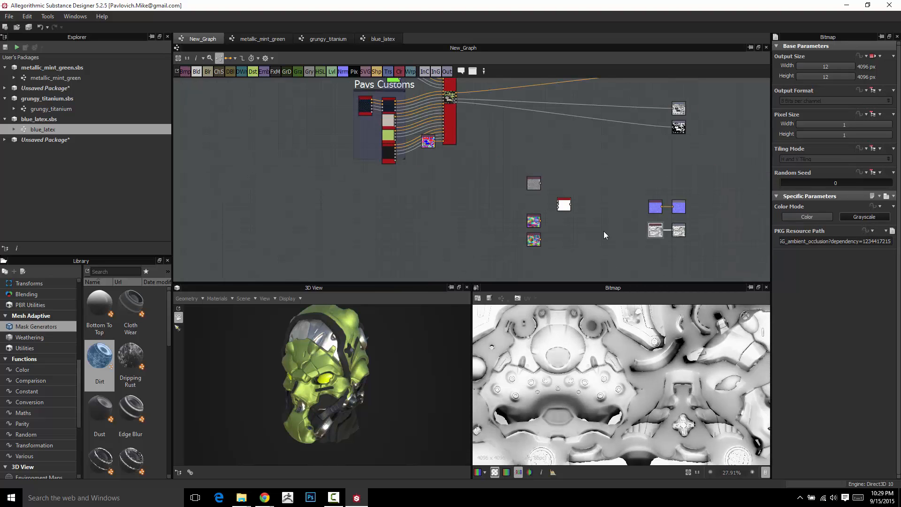
pyautogui.moveTo(658, 211); pyautogui.dragTo(536, 240)
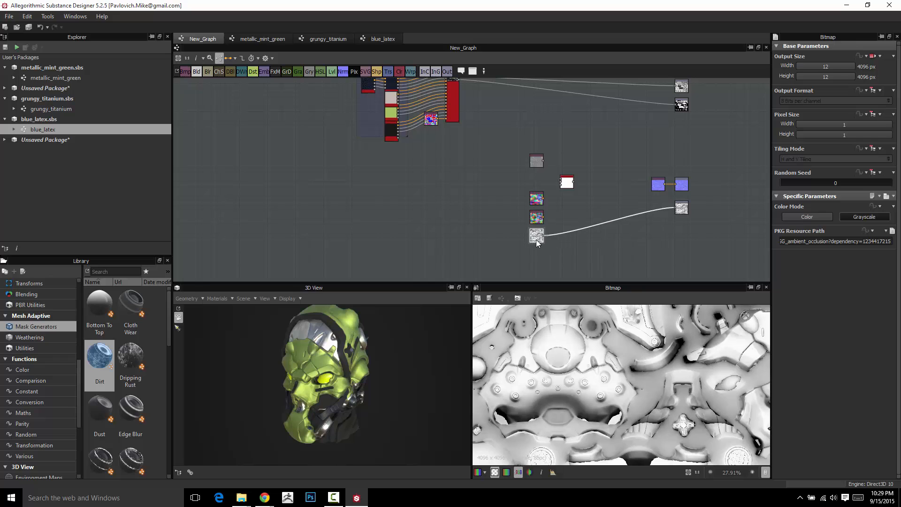
pyautogui.moveTo(537, 162); pyautogui.dragTo(578, 216)
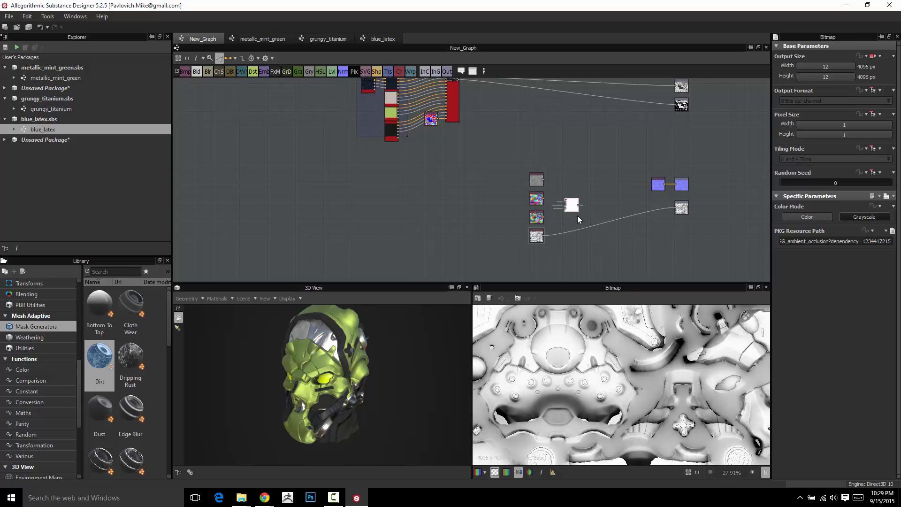
# Step: Connect the curvature and ambient occlusion bitmaps to the Dirt node's matching inputs and preview its mask
pyautogui.scroll(5, 579, 216)
pyautogui.moveTo(459, 93); pyautogui.dragTo(532, 183)
pyautogui.moveTo(460, 261); pyautogui.dragTo(532, 191)
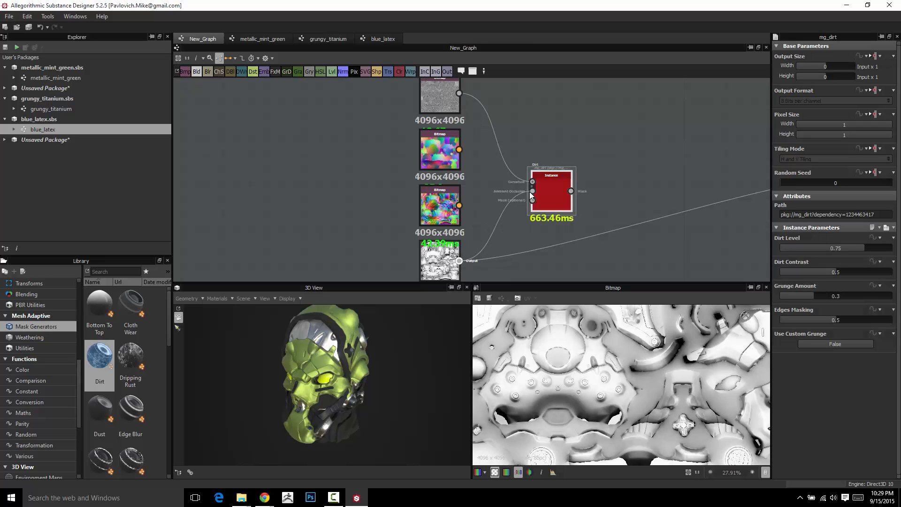
pyautogui.doubleClick(550, 192)
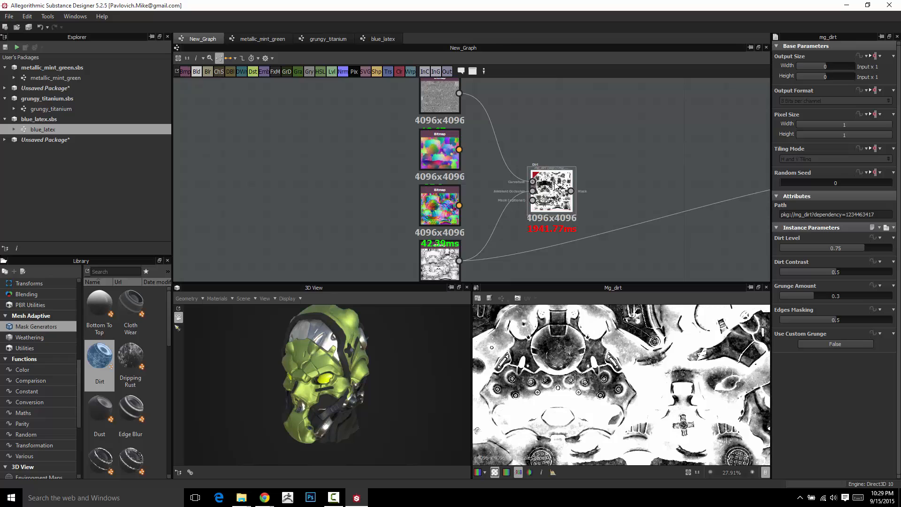
pyautogui.moveTo(548, 196); pyautogui.dragTo(540, 182)
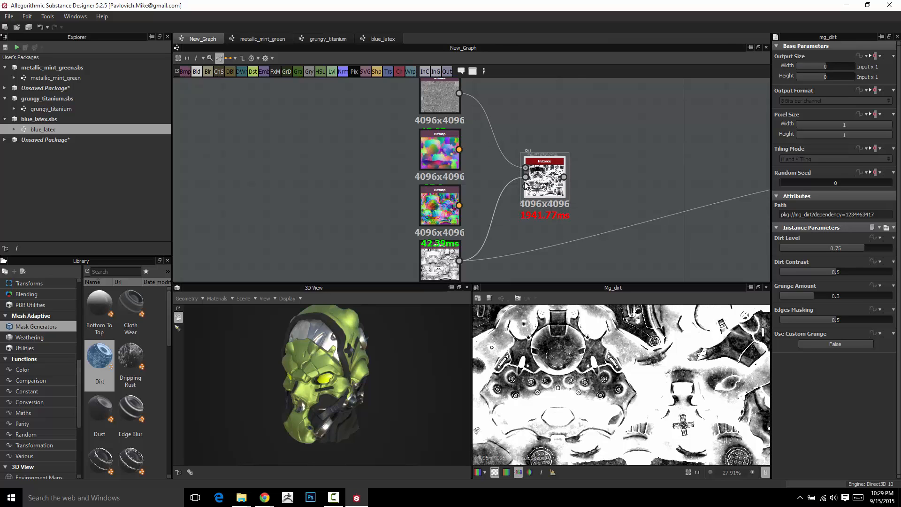
pyautogui.scroll(3, 581, 373)
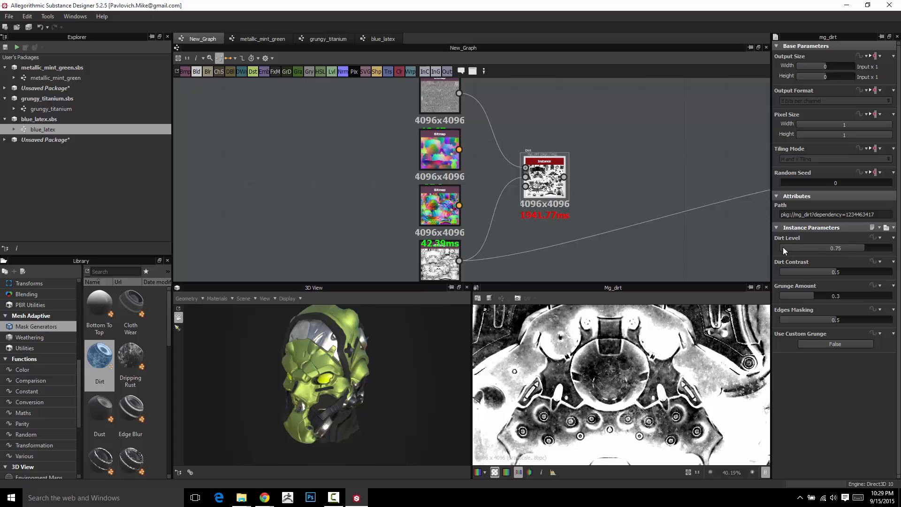
# Step: Test the Dirt node's Dirt Level from 0 upward and settle on 0.59
pyautogui.moveTo(785, 247); pyautogui.dragTo(769, 249)
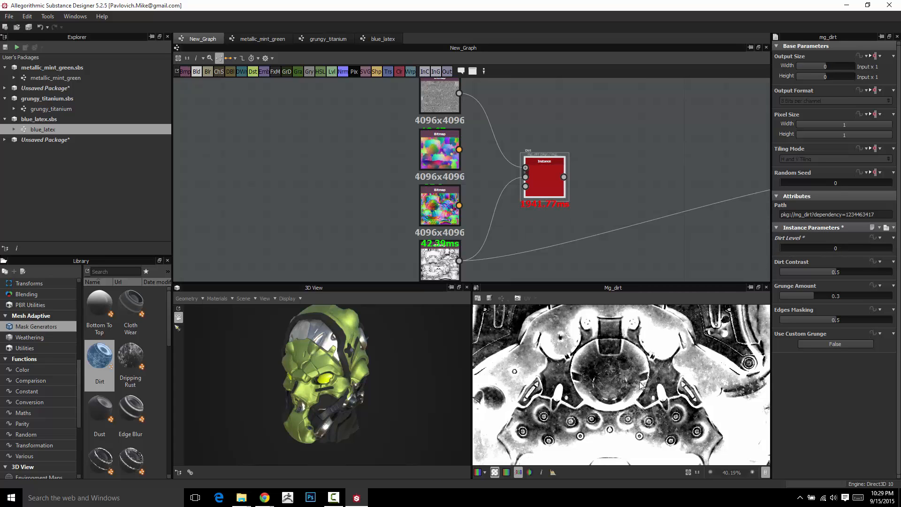
pyautogui.scroll(-2, 605, 354)
pyautogui.scroll(1, 605, 354)
pyautogui.scroll(-2, 653, 357)
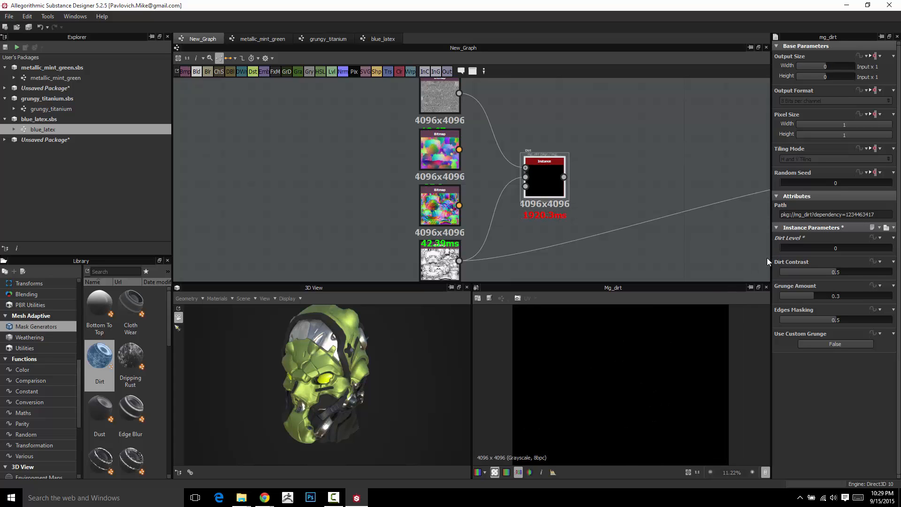
pyautogui.click(785, 248)
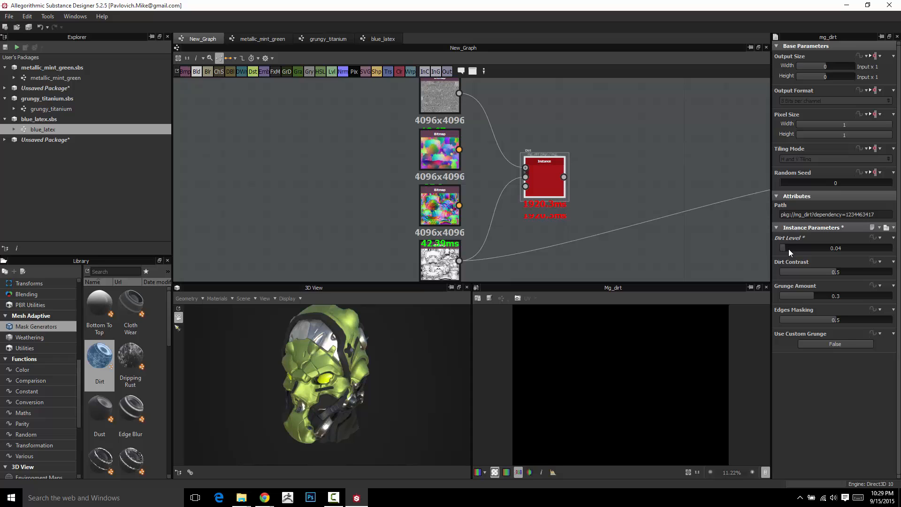
pyautogui.moveTo(789, 249); pyautogui.dragTo(810, 249)
pyautogui.click(824, 248)
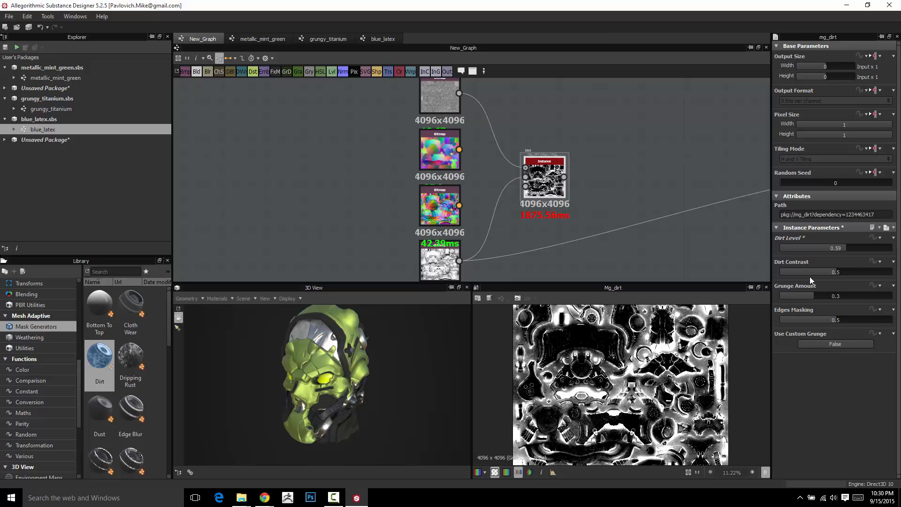
# Step: Try a Dirt Contrast of 0.65 on the Dirt node, then set it to 0.28 and inspect the mask
pyautogui.moveTo(833, 274); pyautogui.dragTo(854, 275)
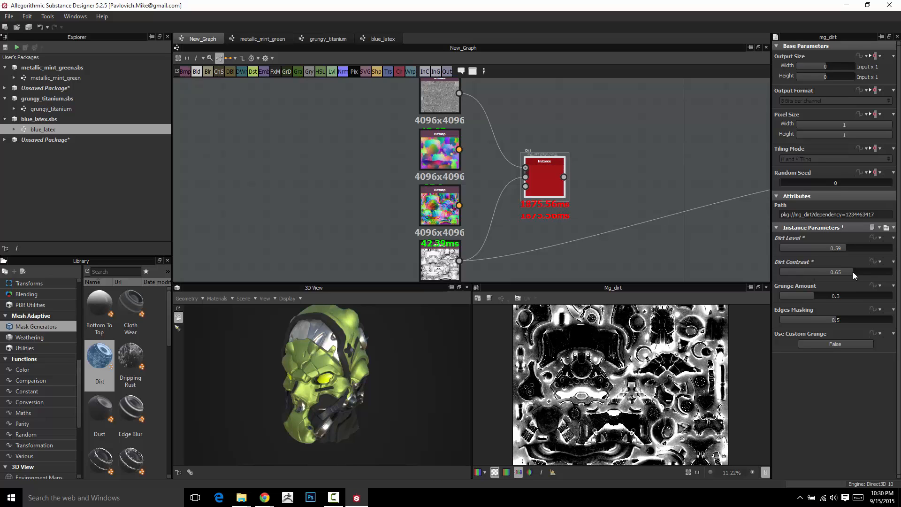
pyautogui.click(812, 270)
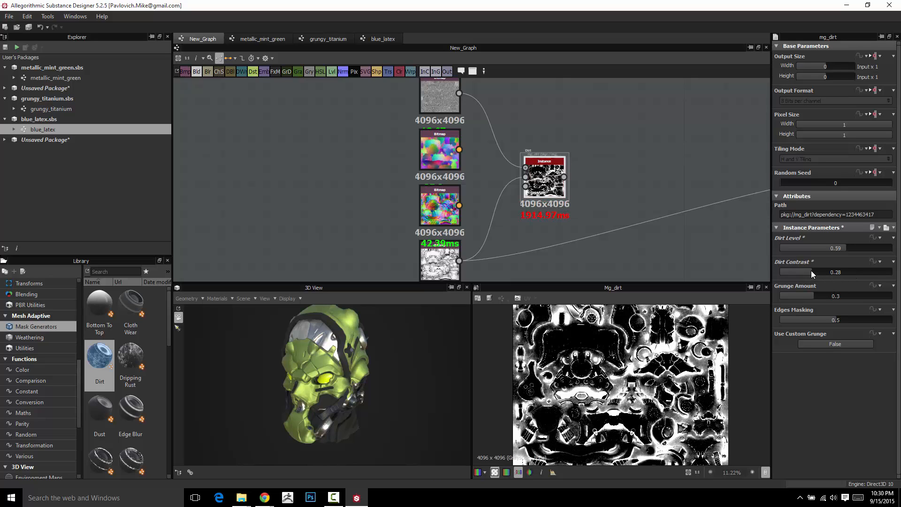
pyautogui.scroll(6, 634, 356)
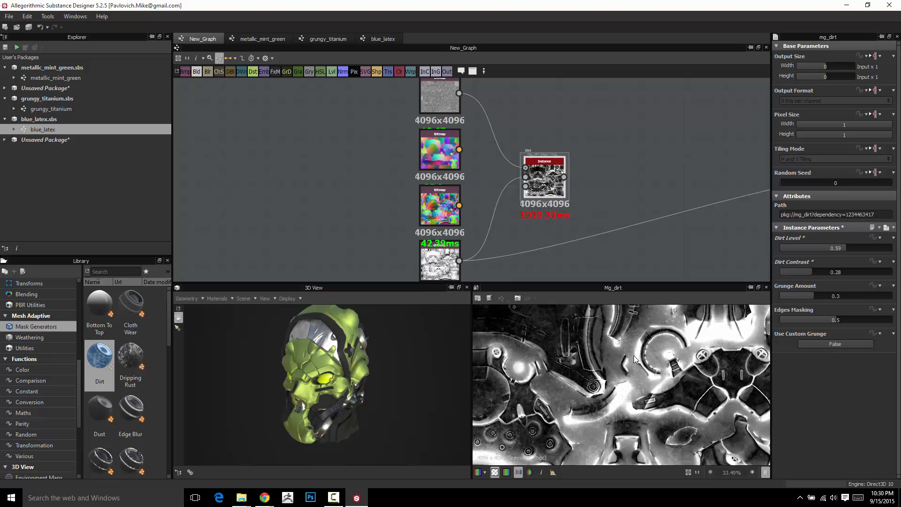
# Step: Compare the dirt mask at a Grunge Amount of 0, then set the amount to 0.43
pyautogui.click(782, 295)
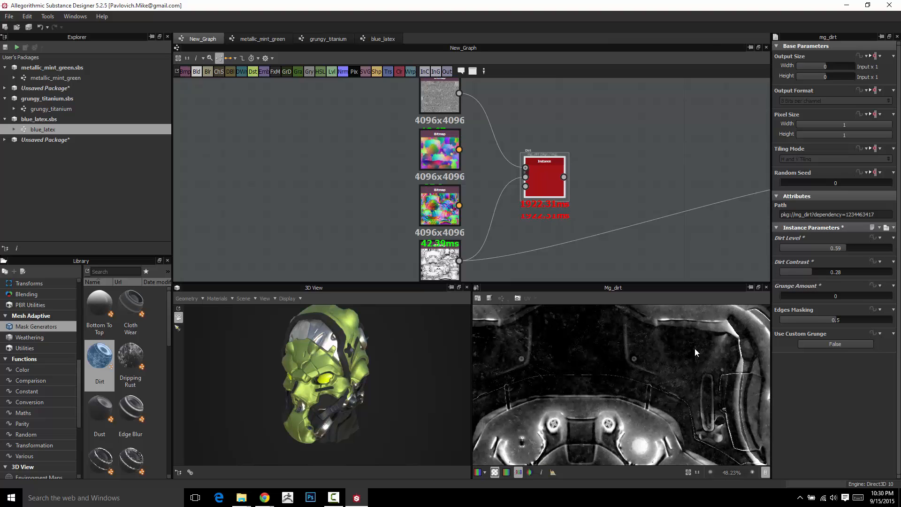
pyautogui.scroll(-2, 694, 352)
pyautogui.scroll(4, 687, 384)
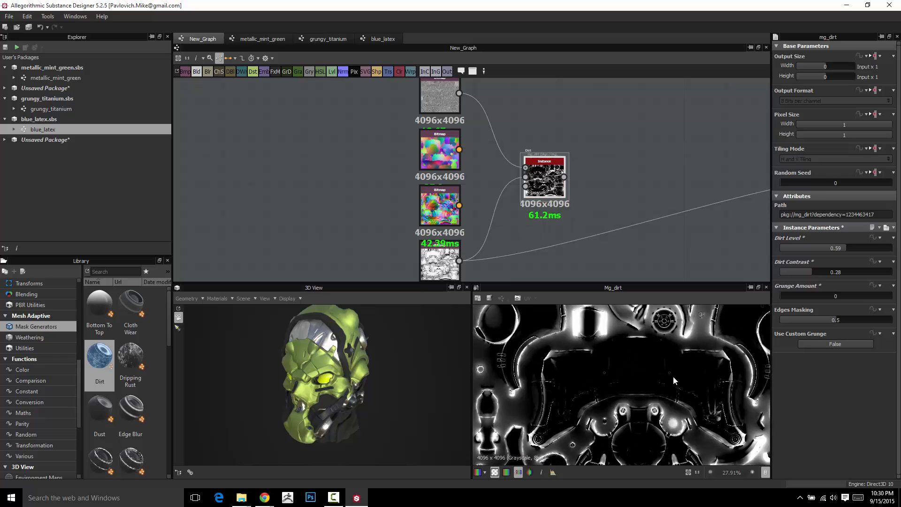
pyautogui.scroll(-1, 671, 384)
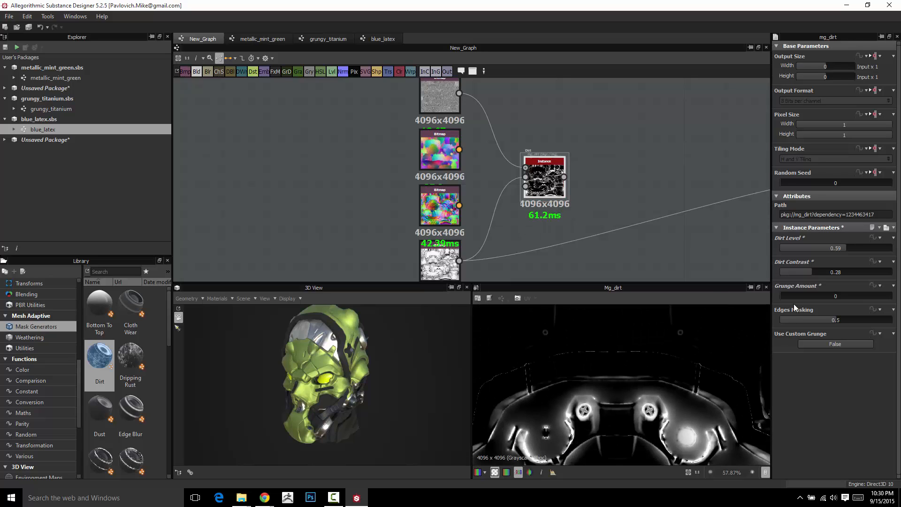
pyautogui.click(829, 294)
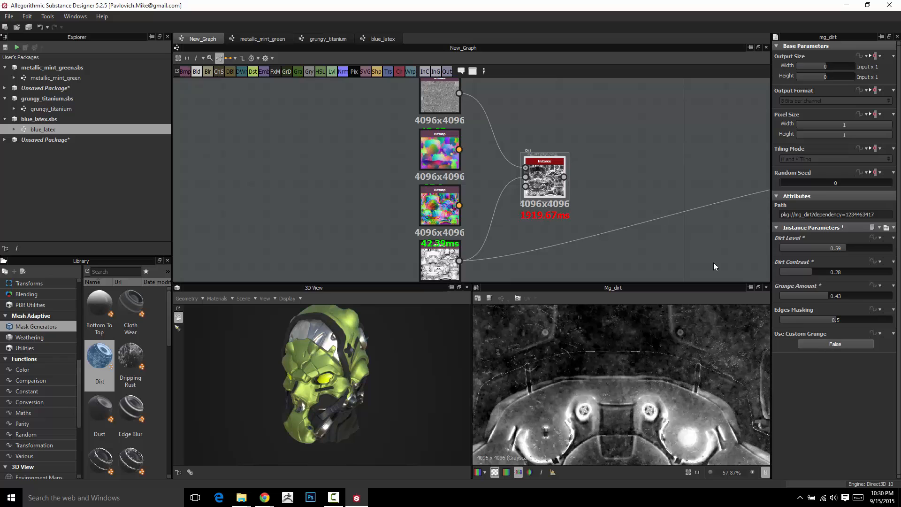
# Step: Move the Dirt node farther from the bitmaps and set Use Custom Grunge to True
pyautogui.moveTo(546, 181); pyautogui.dragTo(609, 182)
pyautogui.click(836, 344)
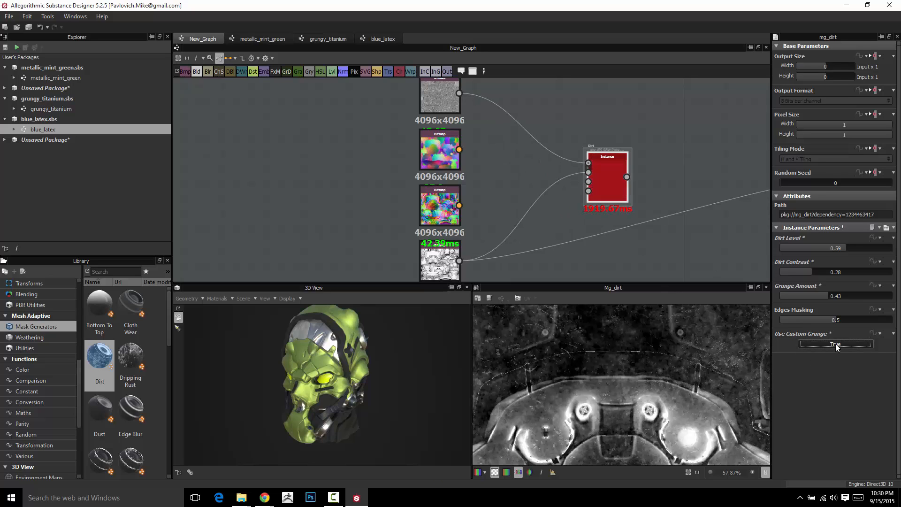
pyautogui.scroll(5, 588, 190)
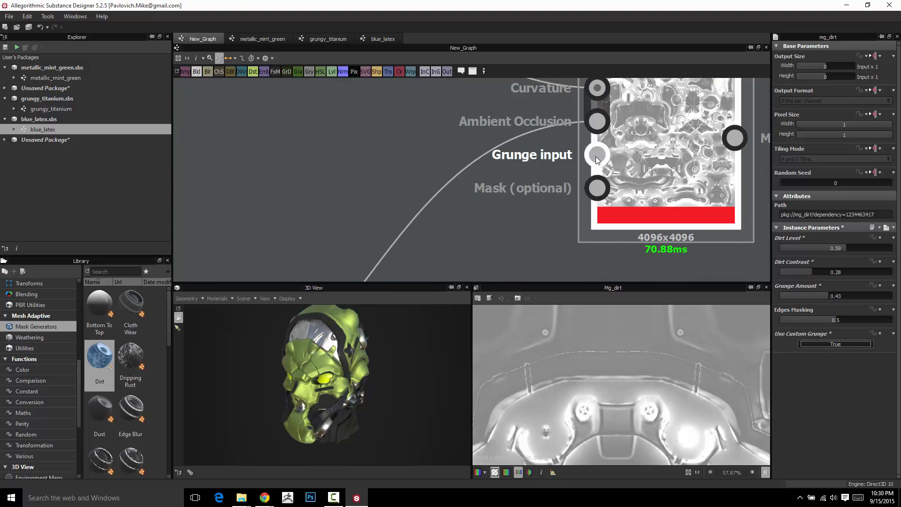
# Step: Add the BnW Spots 1 noise beside the Dirt node and connect it to the Grunge input
pyautogui.scroll(-3, 596, 156)
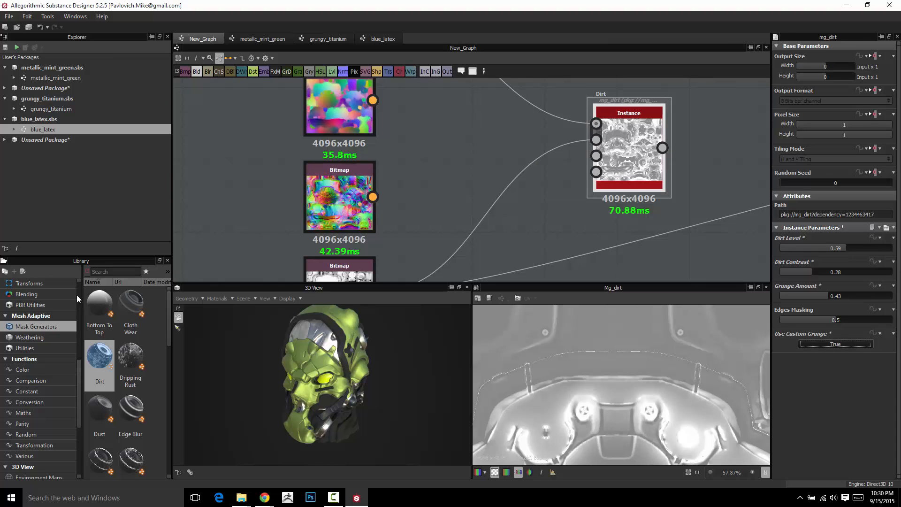
pyautogui.moveTo(80, 370); pyautogui.dragTo(596, 156)
pyautogui.click(43, 348)
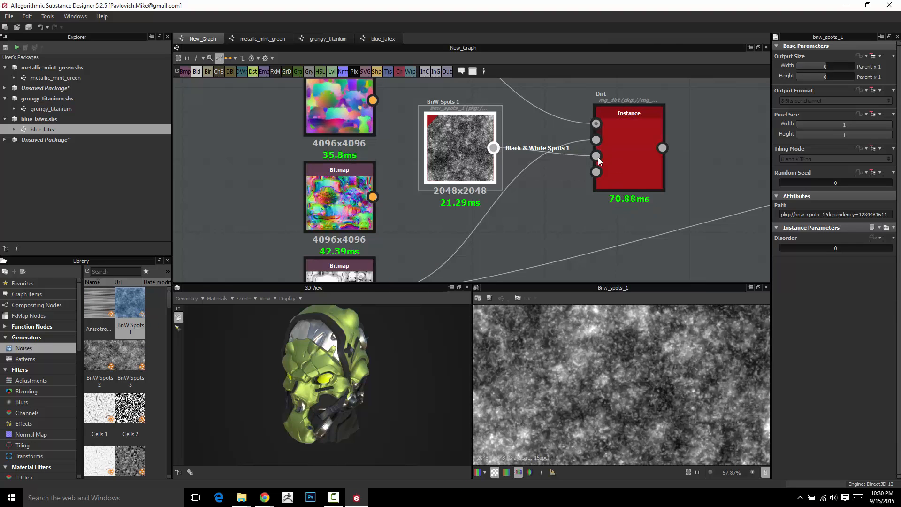
# Step: Preview the Dirt node's mask with the custom noise and raise its Grunge Amount to about 0.55
pyautogui.click(624, 177)
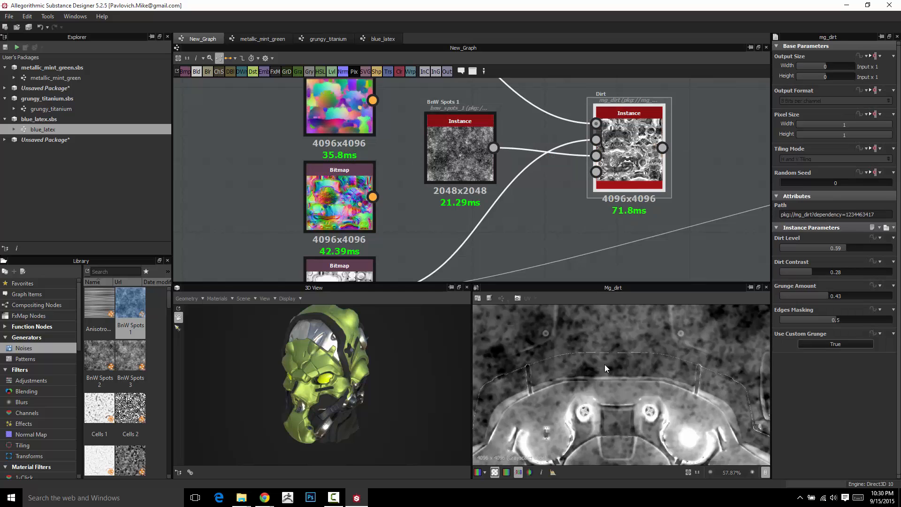
pyautogui.moveTo(798, 297); pyautogui.dragTo(841, 296)
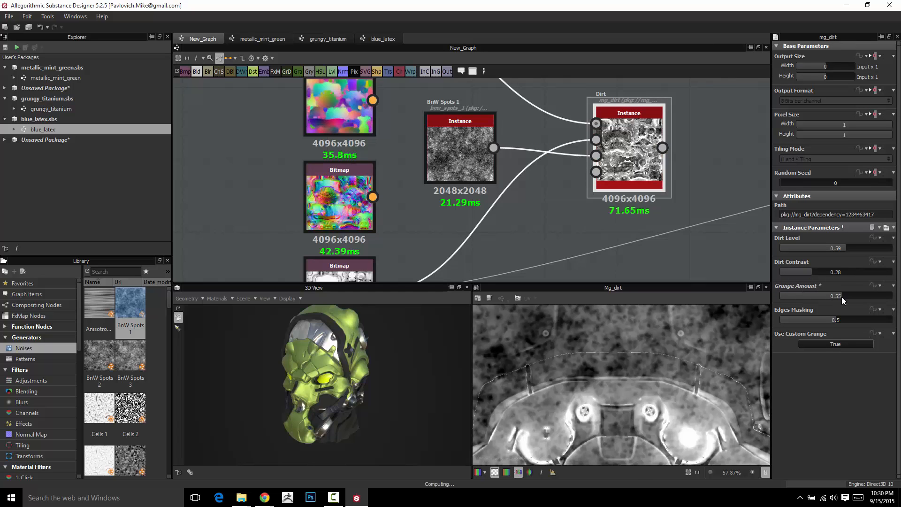
# Step: Set the BnW Spots 1 noise's Disorder to about 22.27 and check the Dirt node's mask with it
pyautogui.click(454, 155)
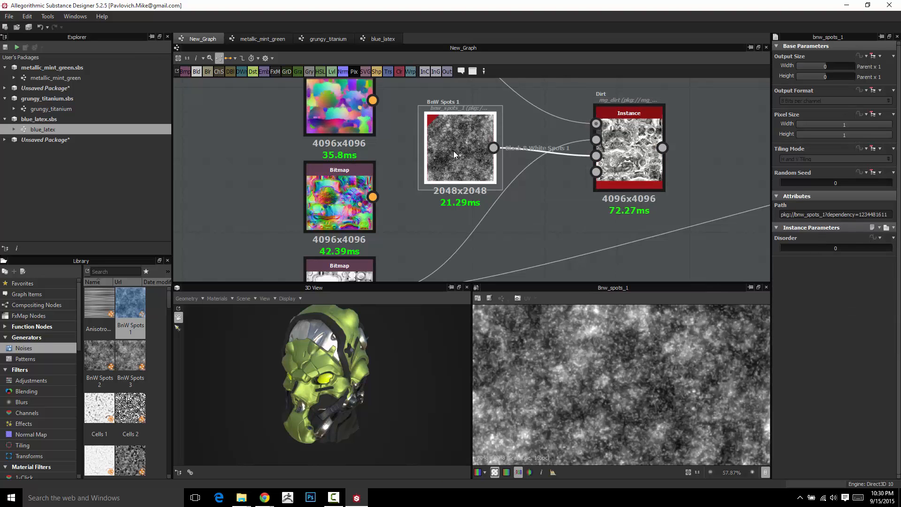
pyautogui.moveTo(820, 252)
pyautogui.mouseDown()
pyautogui.moveTo(875, 251)
pyautogui.moveTo(805, 250)
pyautogui.mouseUp()
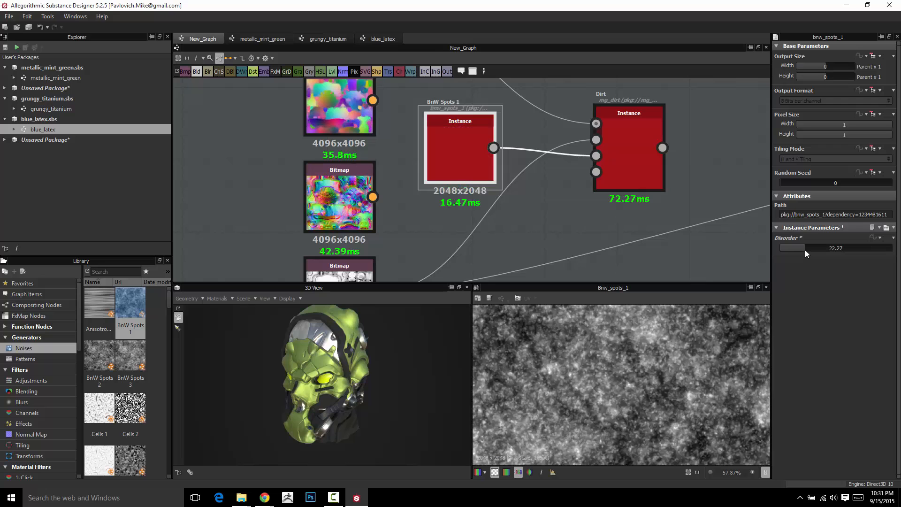
pyautogui.click(635, 137)
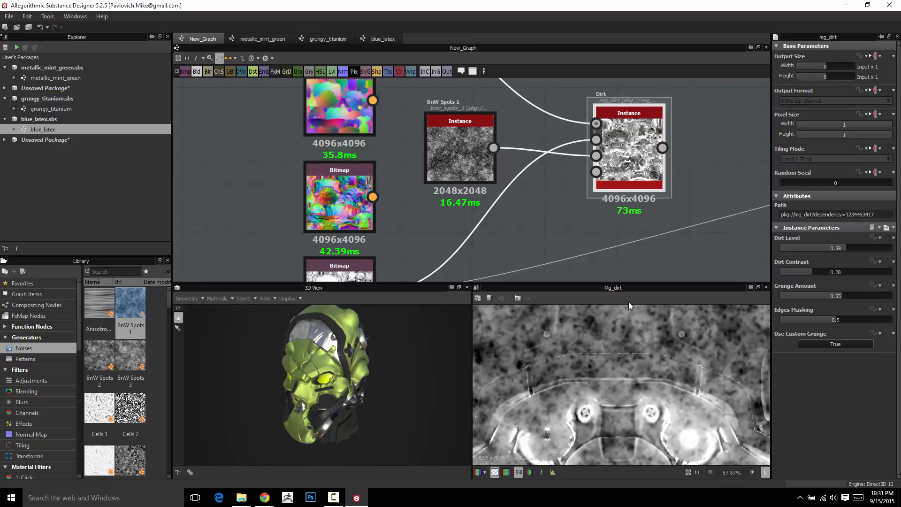
# Step: Delete the BnW Spots 1 node and set the Dirt node's Use Custom Grunge to False
pyautogui.click(456, 142)
pyautogui.press('Delete')
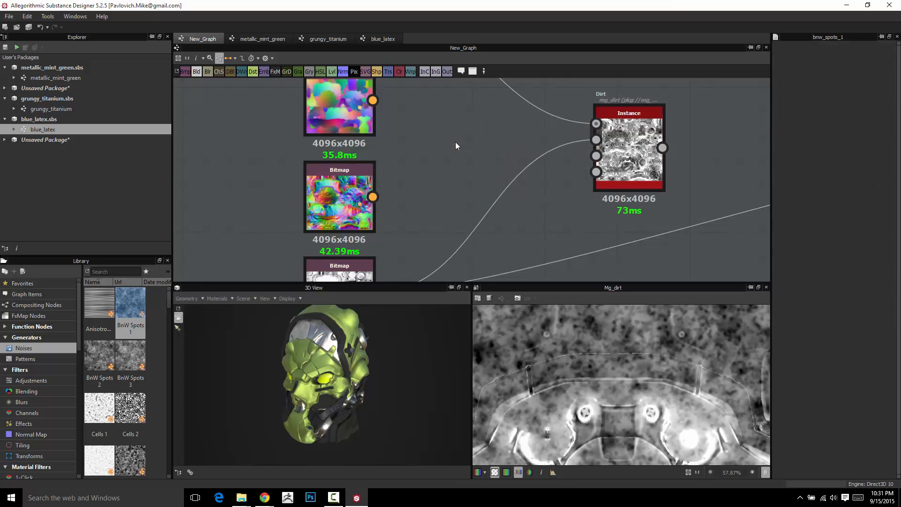
pyautogui.click(629, 146)
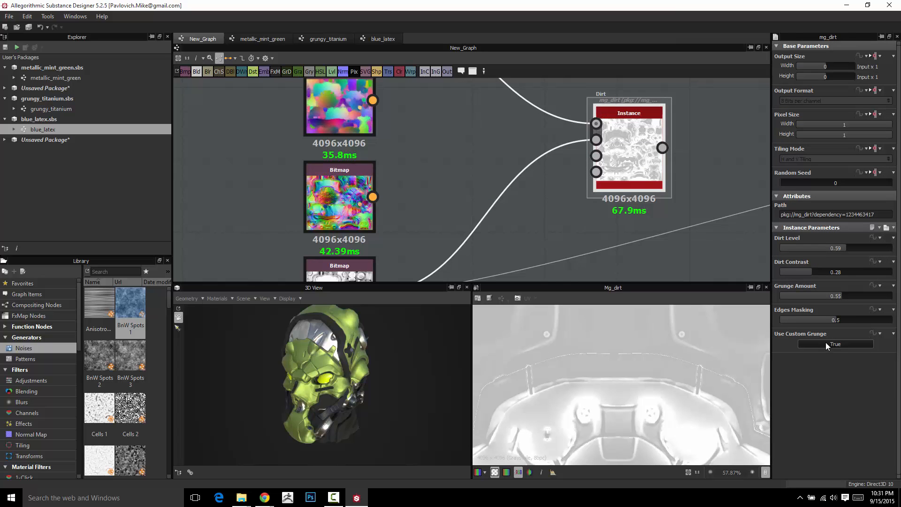
pyautogui.click(826, 344)
pyautogui.scroll(-5, 628, 145)
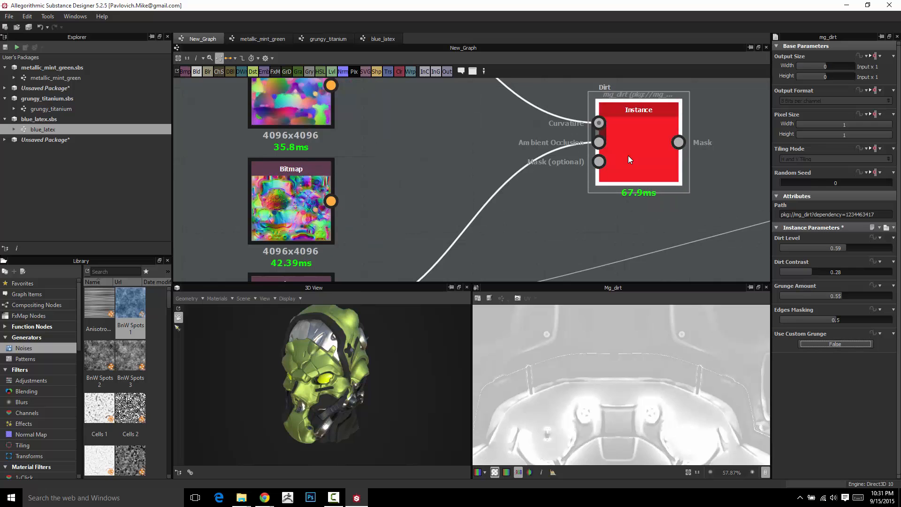
# Step: Move the Dirt node away from the bitmaps to the space between the multi-material blend and the graph outputs
pyautogui.scroll(-5, 681, 370)
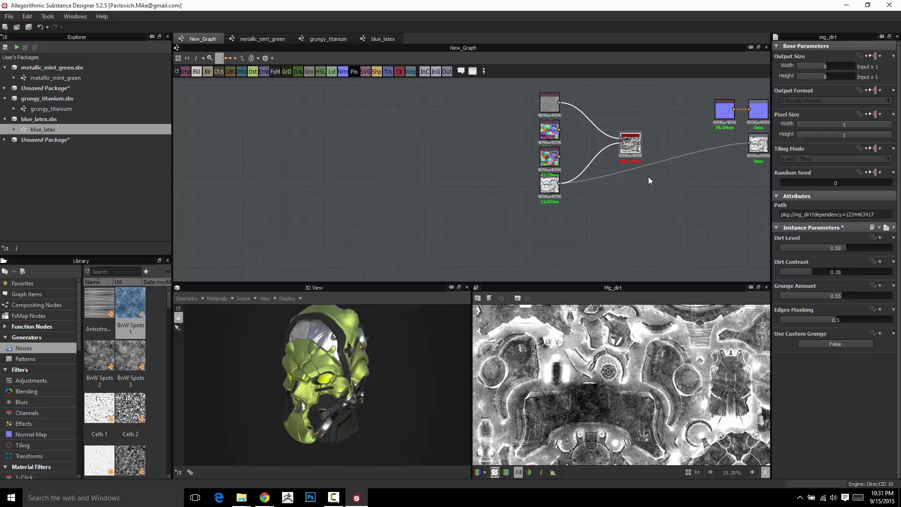
pyautogui.scroll(-5, 649, 176)
pyautogui.moveTo(539, 167); pyautogui.dragTo(560, 149)
pyautogui.scroll(4, 585, 163)
pyautogui.scroll(1, 585, 163)
pyautogui.moveTo(586, 163); pyautogui.dragTo(693, 204, button='middle')
pyautogui.moveTo(624, 178); pyautogui.dragTo(572, 178)
pyautogui.scroll(1, 671, 212)
pyautogui.scroll(2, 670, 211)
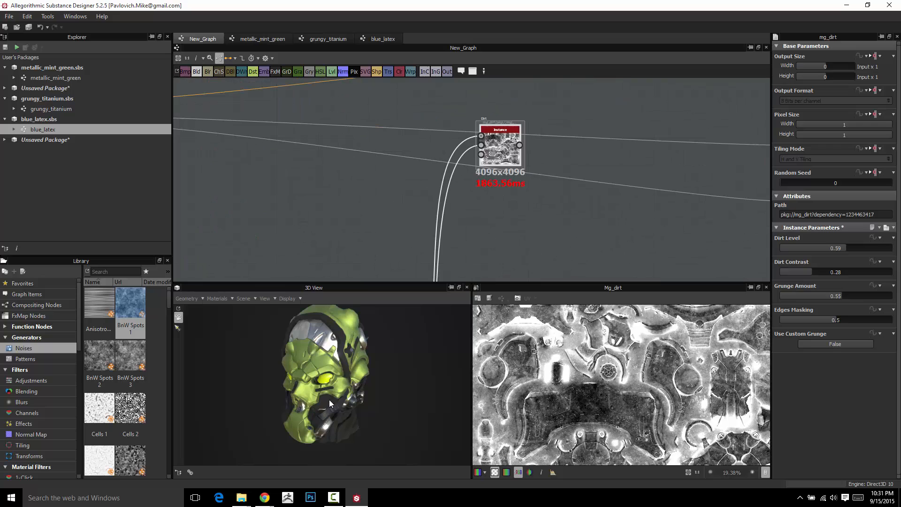
pyautogui.moveTo(606, 176); pyautogui.dragTo(640, 188, button='middle')
pyautogui.scroll(-3, 569, 247)
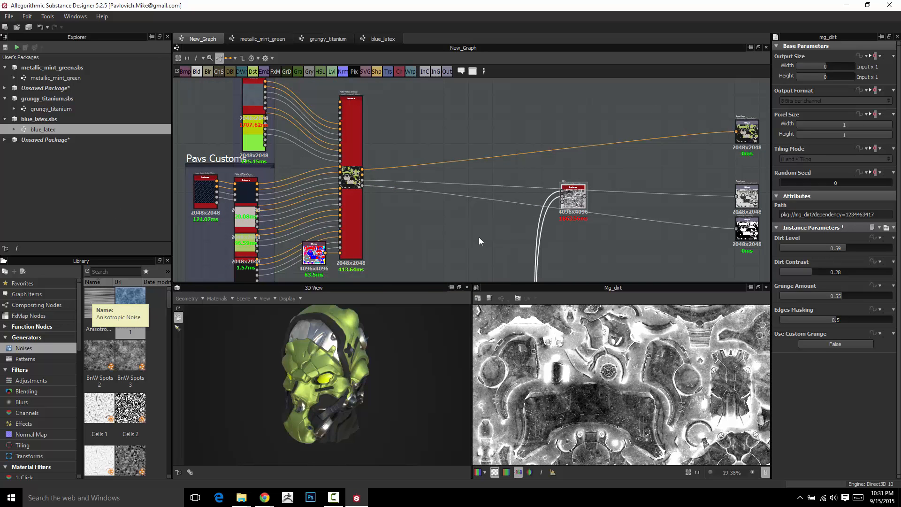
# Step: Search the library for "base ma" and add a Base Material node above the Base Color link
pyautogui.click(123, 272)
pyautogui.write('base am')
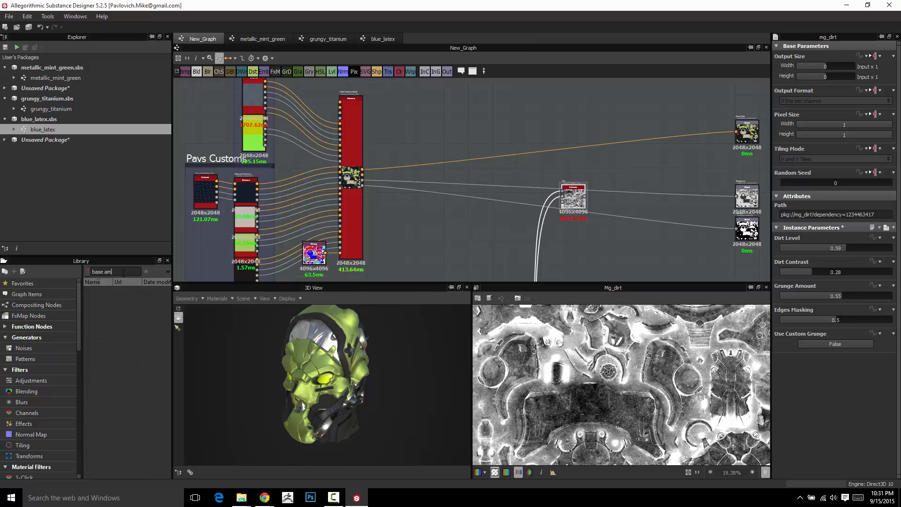
pyautogui.press('BackSpace')
pyautogui.press('BackSpace')
pyautogui.write('ma')
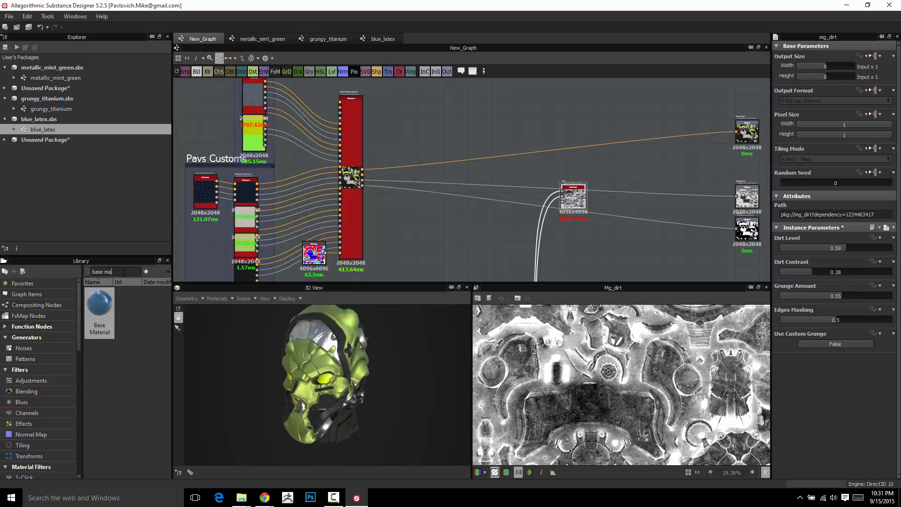
pyautogui.moveTo(101, 313); pyautogui.dragTo(476, 117)
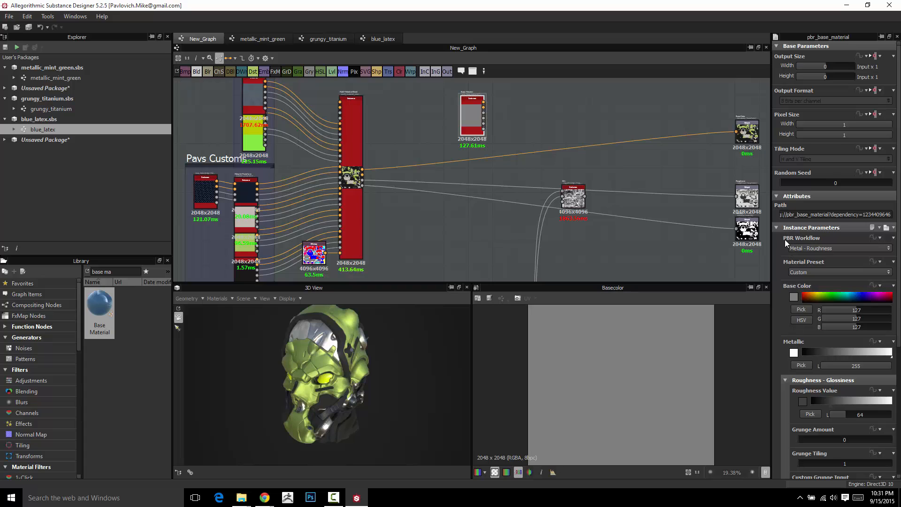
# Step: Examine the Base Material node's instance parameters and its output connectors
pyautogui.click(776, 228)
pyautogui.click(777, 228)
pyautogui.scroll(-6, 778, 282)
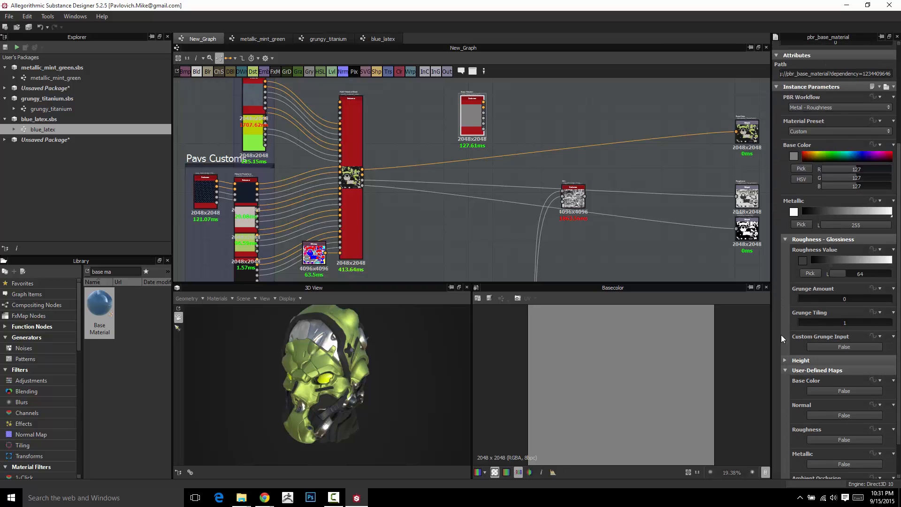
pyautogui.scroll(5, 507, 186)
pyautogui.moveTo(497, 115); pyautogui.dragTo(507, 187, button='middle')
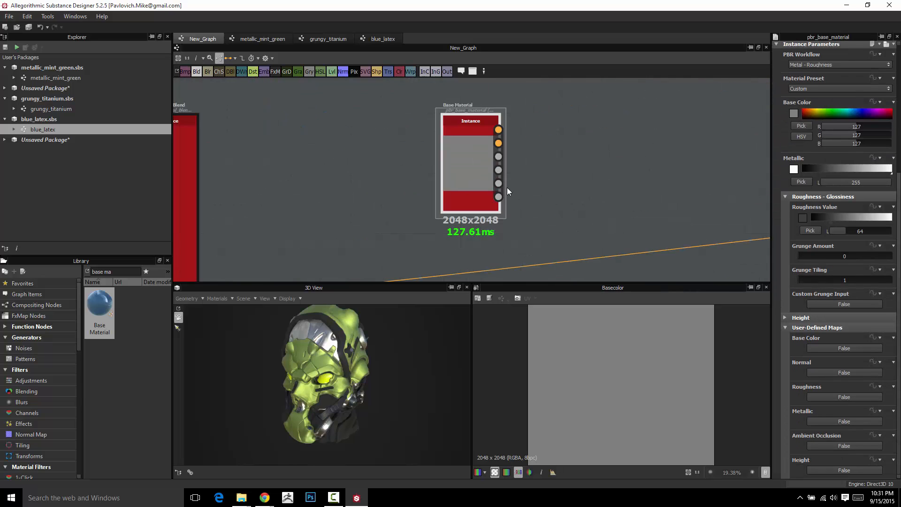
pyautogui.scroll(2, 507, 189)
pyautogui.scroll(6, 796, 257)
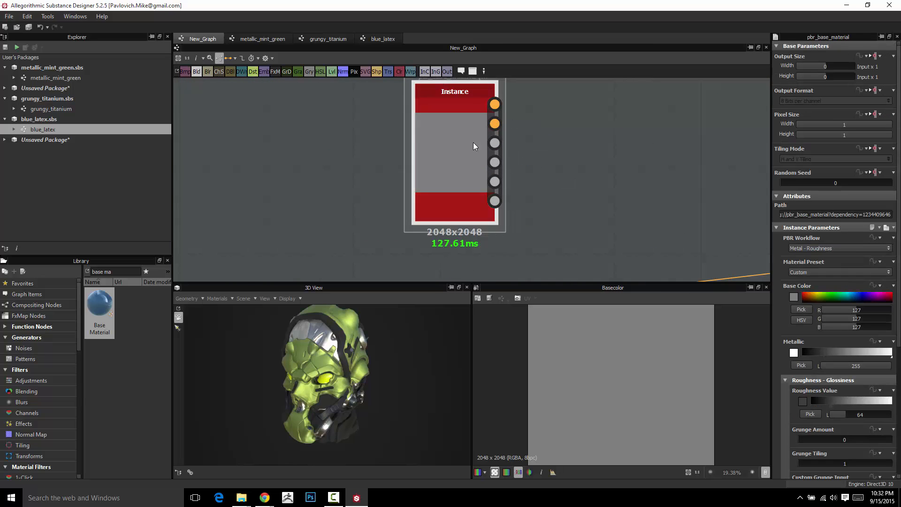
pyautogui.scroll(-2, 500, 156)
pyautogui.moveTo(519, 152); pyautogui.dragTo(502, 163, button='middle')
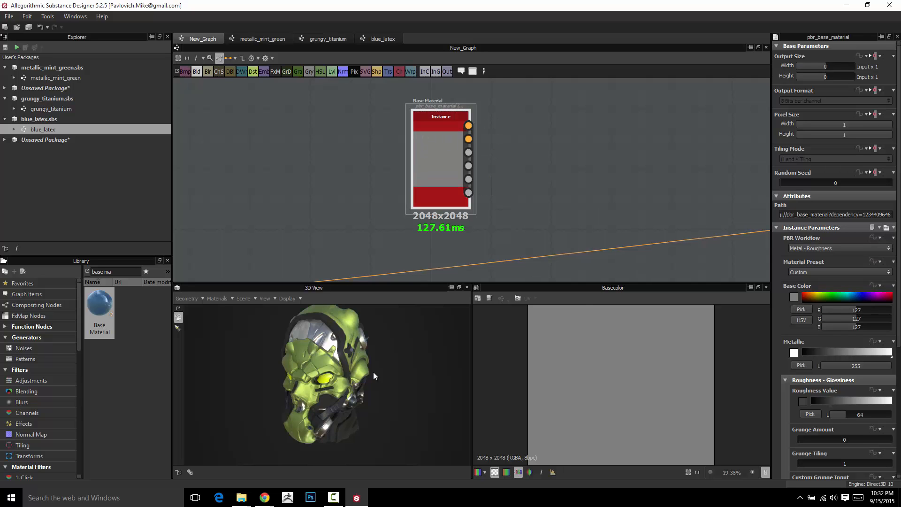
# Step: Show the Base Material in the 3D view and set its Base Color to dark brown, RGB 34, 24, 17
pyautogui.rightClick(449, 145)
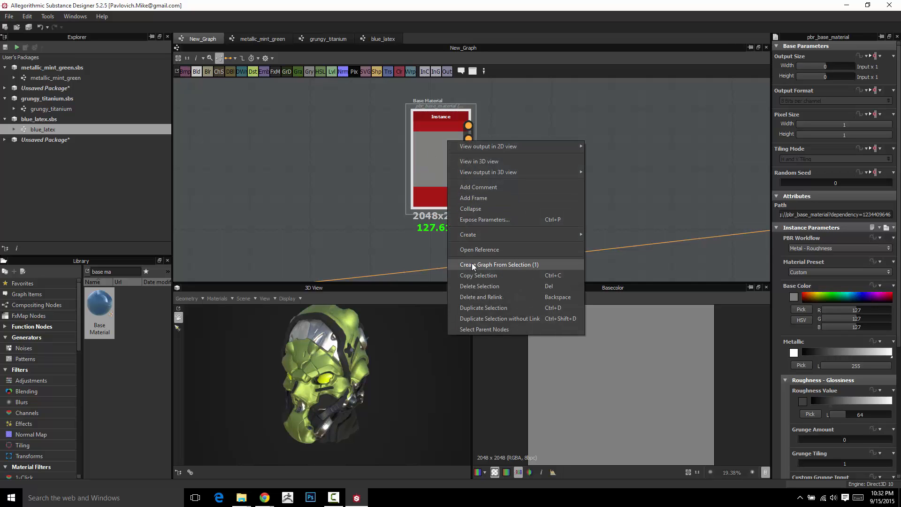
pyautogui.click(485, 161)
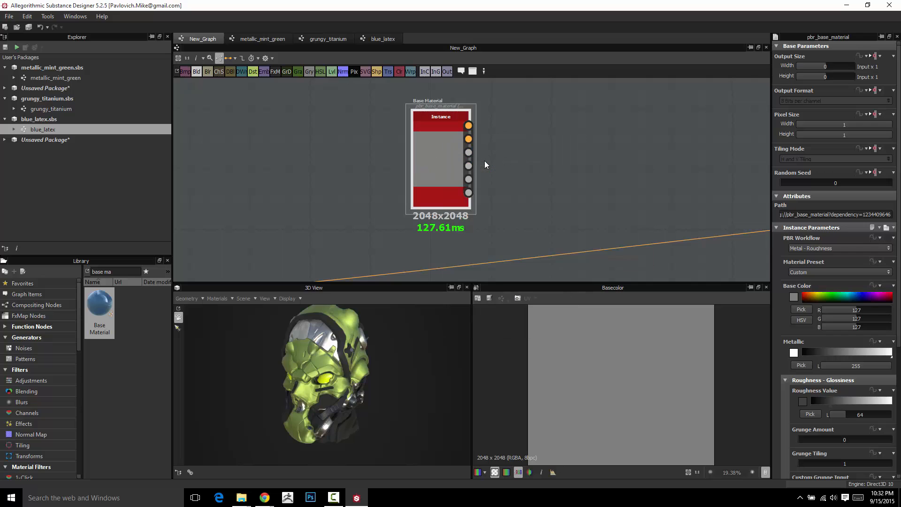
pyautogui.click(794, 297)
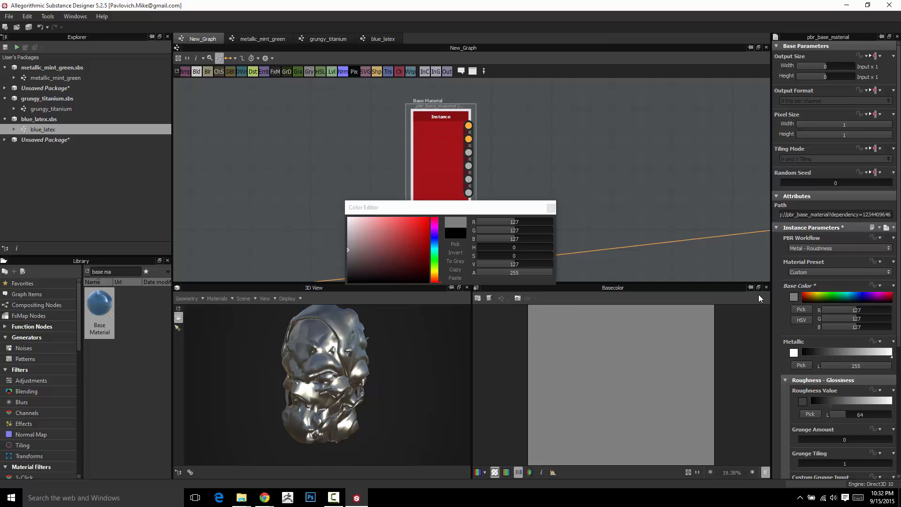
pyautogui.click(435, 276)
pyautogui.click(388, 274)
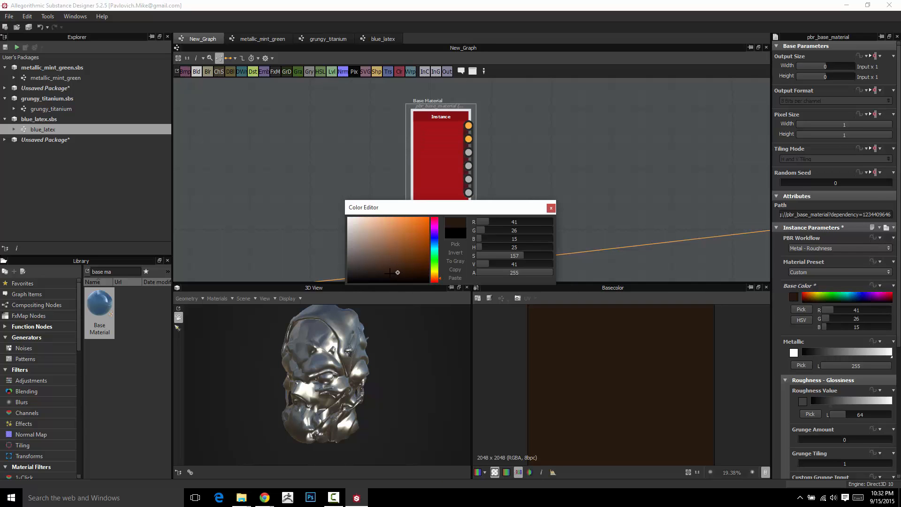
pyautogui.click(551, 207)
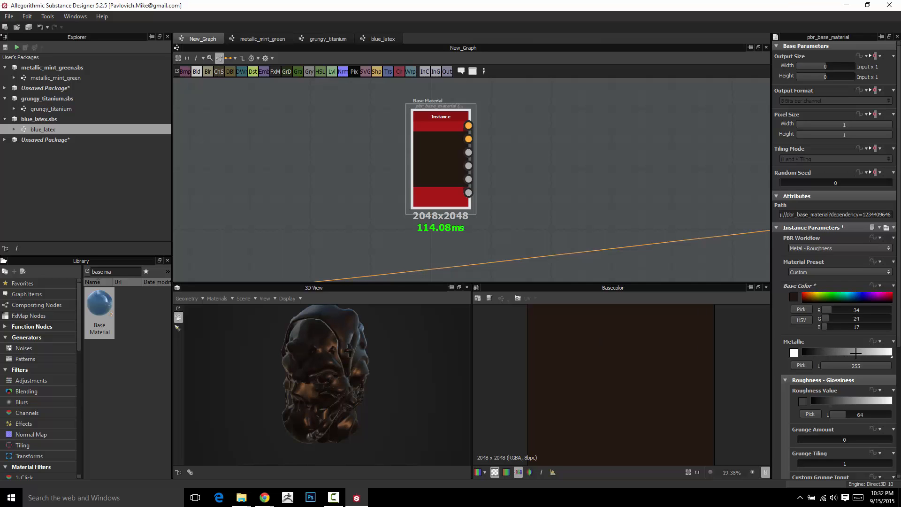
# Step: Set the Base Material's Metallic to 0, Roughness Value to 228 and Grunge Amount to 0.39, checking the head in 3D
pyautogui.moveTo(857, 354); pyautogui.dragTo(775, 363)
pyautogui.moveTo(834, 400); pyautogui.dragTo(887, 400)
pyautogui.moveTo(299, 343); pyautogui.dragTo(376, 358)
pyautogui.scroll(-4, 850, 414)
pyautogui.click(838, 328)
pyautogui.moveTo(304, 376); pyautogui.dragTo(472, 330)
# Step: Move the Base Material node above the Dirt node and switch the graph to compact material links
pyautogui.scroll(-6, 534, 196)
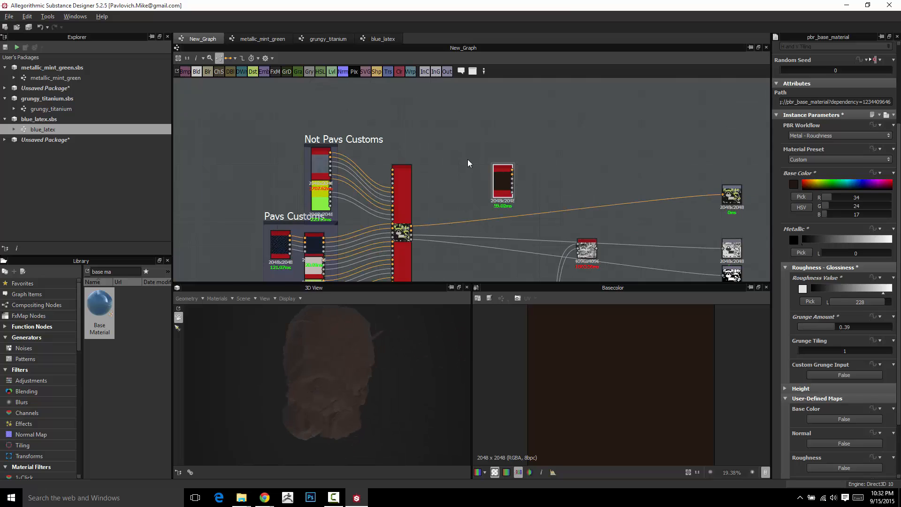
pyautogui.moveTo(614, 194); pyautogui.dragTo(523, 171, button='middle')
pyautogui.moveTo(415, 160); pyautogui.dragTo(519, 133)
pyautogui.press('3')
pyautogui.click(499, 165)
pyautogui.moveTo(511, 192); pyautogui.dragTo(513, 155, button='middle')
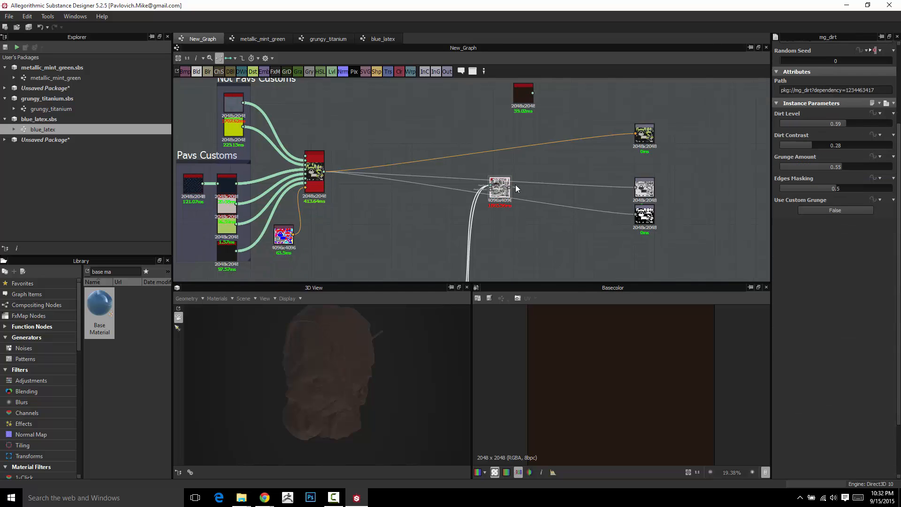
pyautogui.click(527, 99)
pyautogui.click(528, 101)
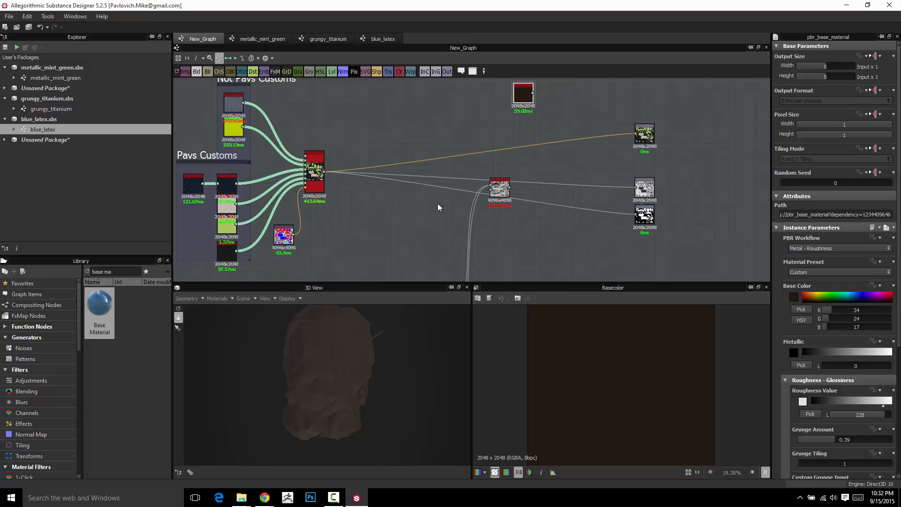
# Step: Search the library for "material" and add a Material Blend node beside the Base Material, near the Base Color output
pyautogui.moveTo(416, 161); pyautogui.dragTo(523, 176, button='middle')
pyautogui.moveTo(120, 273); pyautogui.dragTo(4, 271)
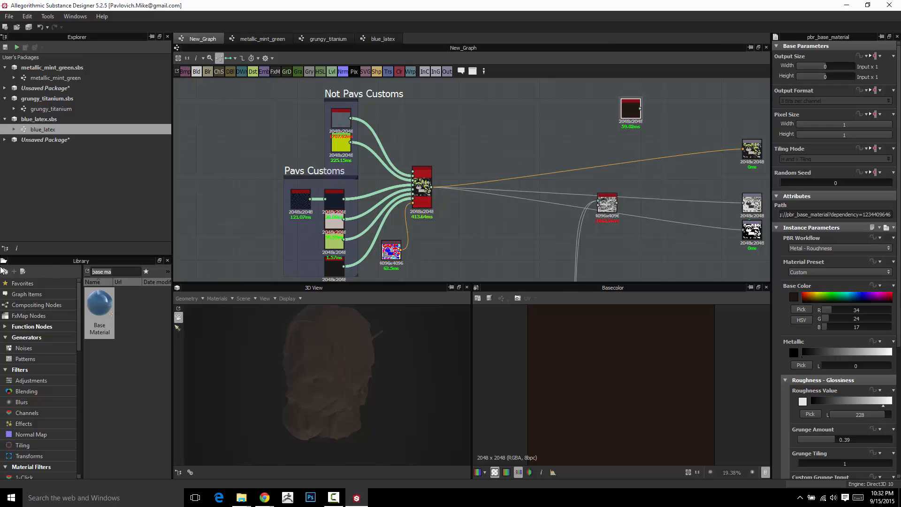
pyautogui.write('material')
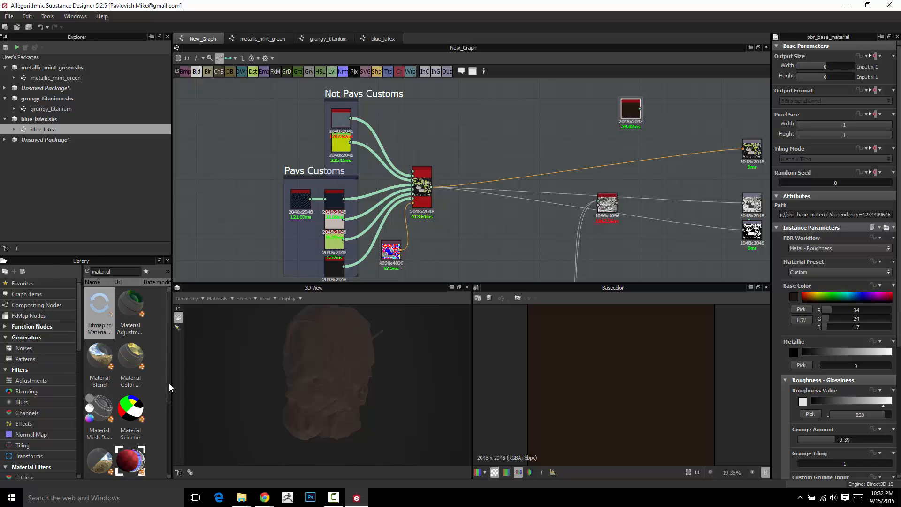
pyautogui.scroll(-1, 98, 347)
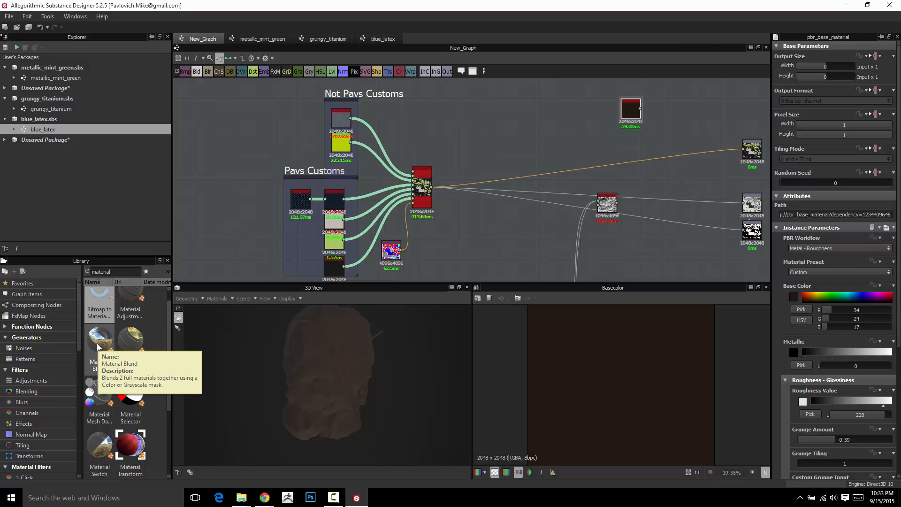
pyautogui.moveTo(98, 347); pyautogui.dragTo(676, 145)
pyautogui.moveTo(665, 145); pyautogui.dragTo(510, 151, button='middle')
pyautogui.scroll(2, 509, 151)
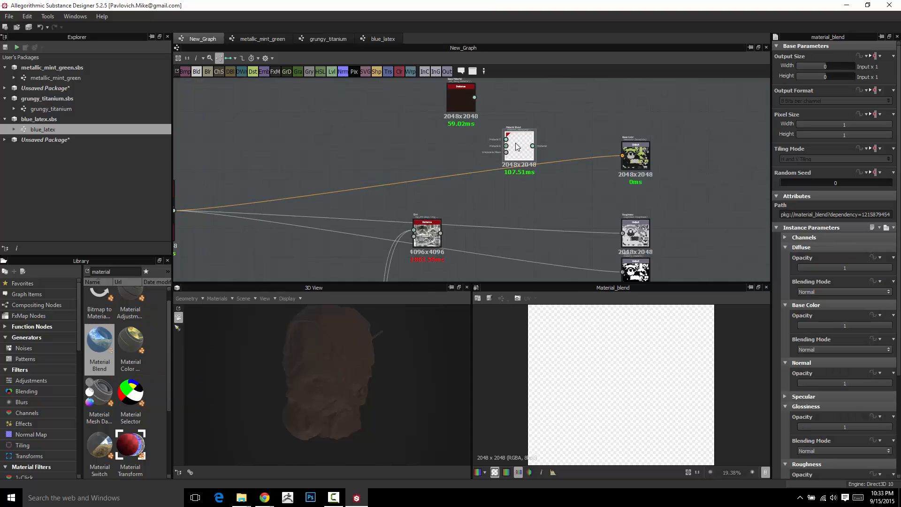
pyautogui.scroll(2, 515, 143)
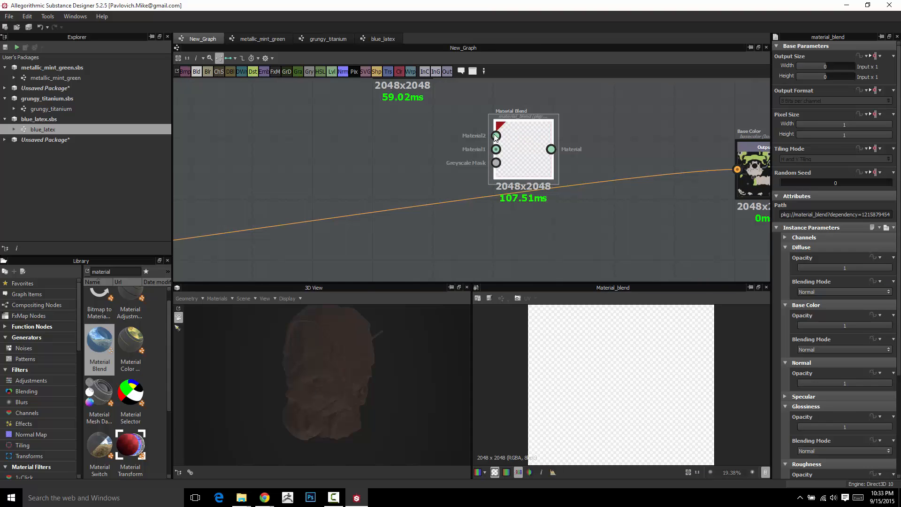
# Step: Connect the multi-material blend's output to the Material1 input of the Material Blend node
pyautogui.scroll(-3, 496, 136)
pyautogui.moveTo(437, 236); pyautogui.dragTo(443, 223, button='middle')
pyautogui.scroll(3, 495, 130)
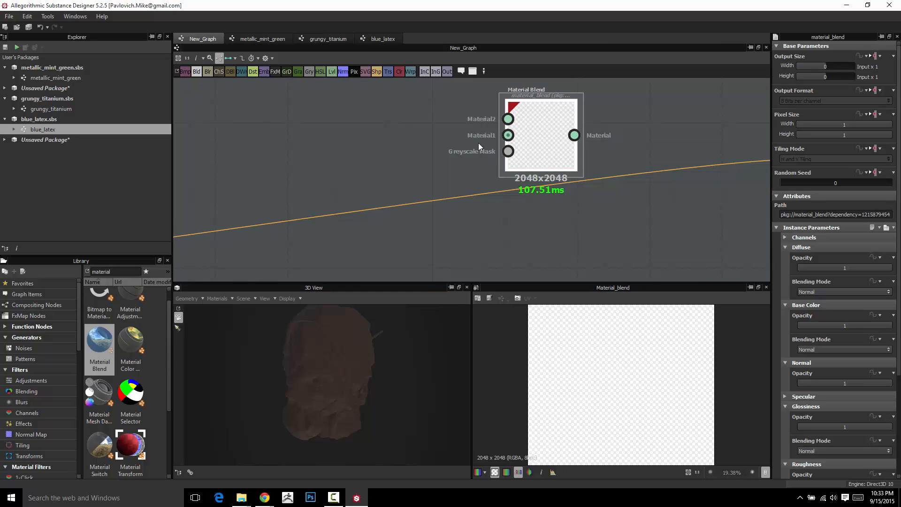
pyautogui.scroll(-3, 489, 141)
pyautogui.moveTo(399, 201); pyautogui.dragTo(612, 181, button='middle')
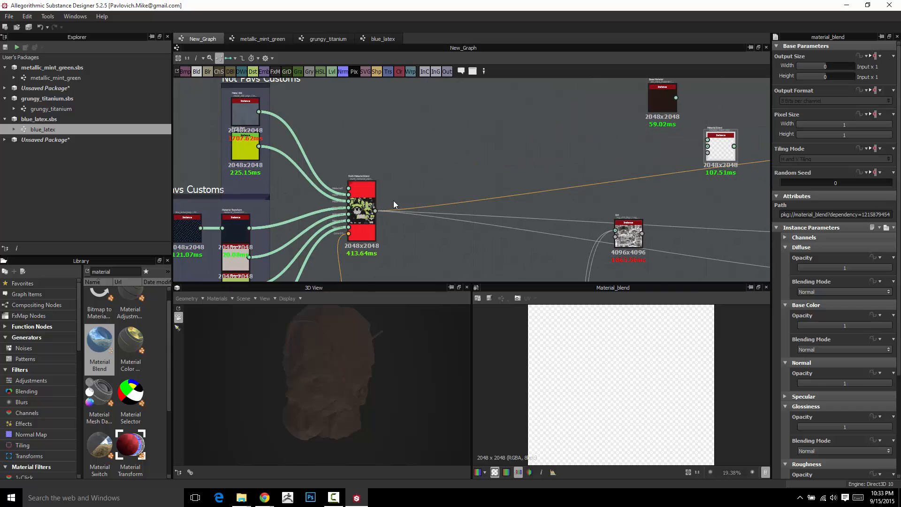
pyautogui.moveTo(415, 192); pyautogui.dragTo(705, 149)
pyautogui.moveTo(636, 165); pyautogui.dragTo(525, 179, button='middle')
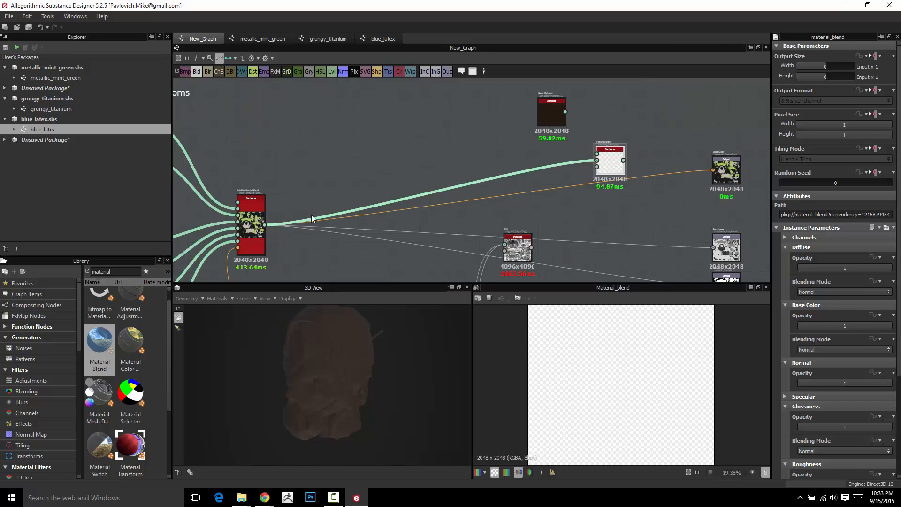
# Step: Connect the Material Blend's output to the Base Color output, the Roughness output and the output below it
pyautogui.moveTo(621, 163); pyautogui.dragTo(511, 108, button='middle')
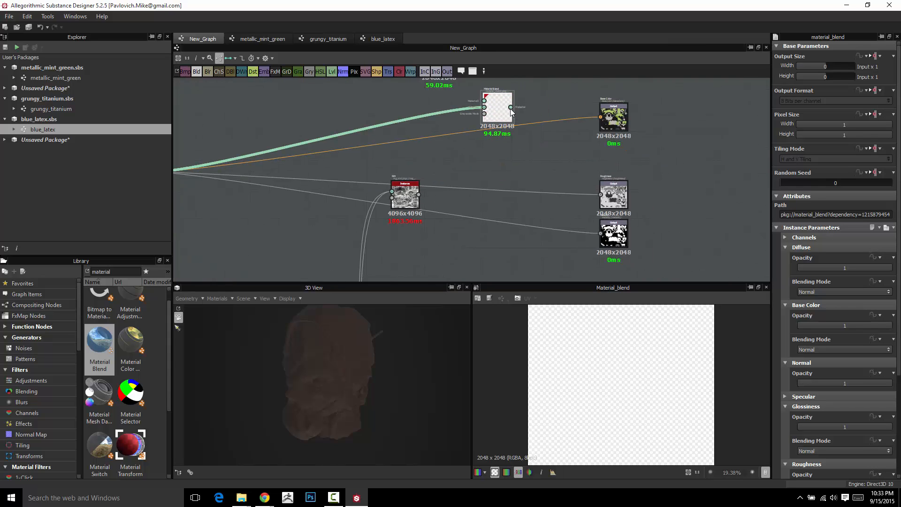
pyautogui.moveTo(511, 107); pyautogui.dragTo(599, 122)
pyautogui.scroll(-3, 508, 194)
pyautogui.moveTo(506, 202); pyautogui.dragTo(479, 100, button='middle')
pyautogui.scroll(3, 498, 142)
pyautogui.moveTo(564, 257); pyautogui.dragTo(562, 258)
pyautogui.moveTo(449, 117); pyautogui.dragTo(472, 286, button='middle')
# Step: Show the graph's outputs in the 3D view and inspect the head's material around the eye
pyautogui.rightClick(676, 169)
pyautogui.click(704, 220)
pyautogui.moveTo(371, 350); pyautogui.dragTo(370, 317)
pyautogui.scroll(2, 321, 356)
pyautogui.scroll(-2, 321, 355)
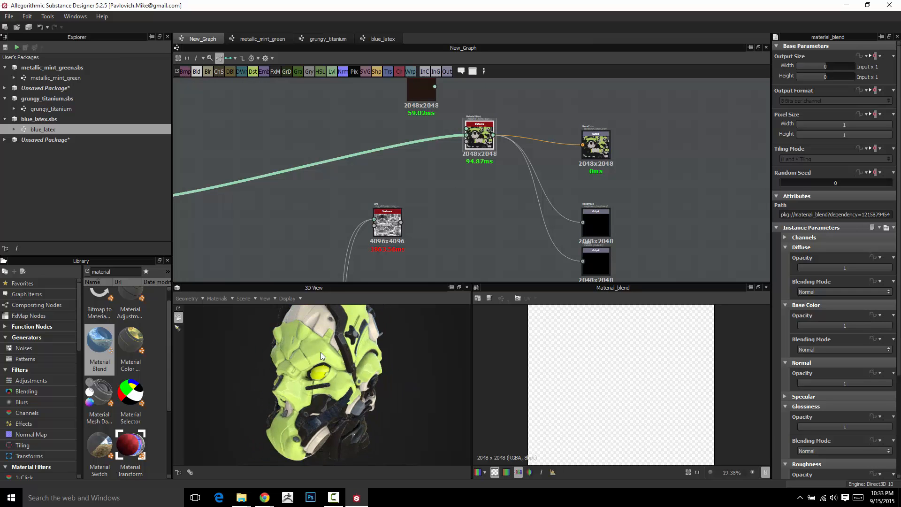
pyautogui.moveTo(480, 186); pyautogui.dragTo(612, 179, button='middle')
pyautogui.scroll(2, 312, 367)
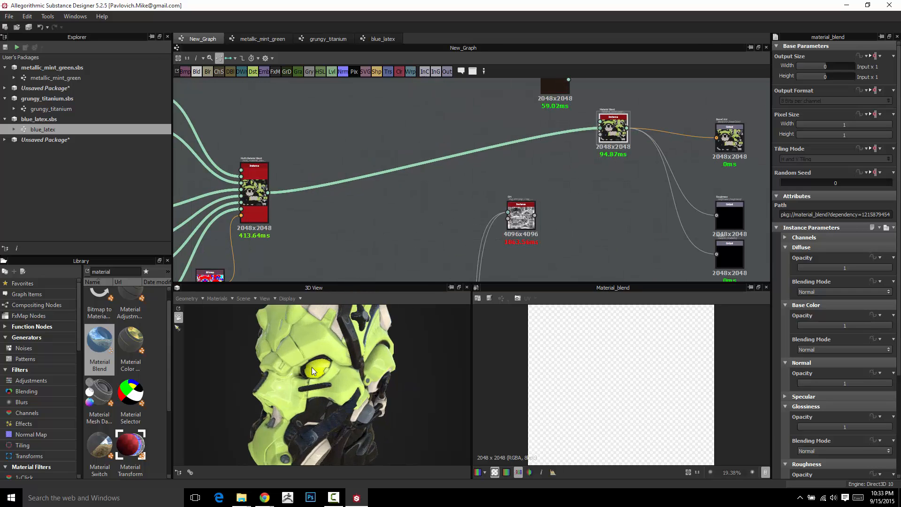
# Step: Reposition the Material Blend node near the graph's outputs and show its base color in the 2D view
pyautogui.scroll(-3, 312, 367)
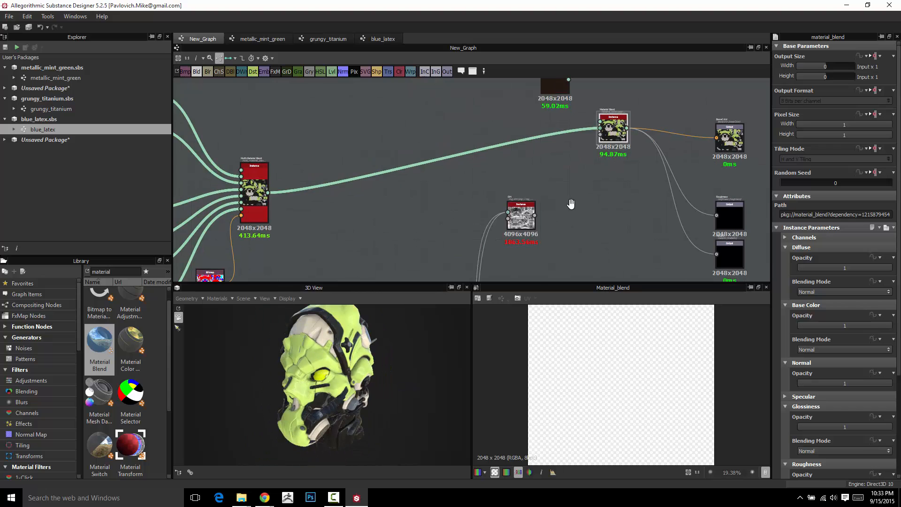
pyautogui.moveTo(570, 185); pyautogui.dragTo(572, 224, button='middle')
pyautogui.moveTo(612, 171); pyautogui.dragTo(642, 223)
pyautogui.doubleClick(642, 223)
pyautogui.scroll(1, 642, 223)
pyautogui.scroll(2, 641, 223)
pyautogui.moveTo(550, 182); pyautogui.dragTo(481, 175, button='middle')
pyautogui.scroll(3, 554, 223)
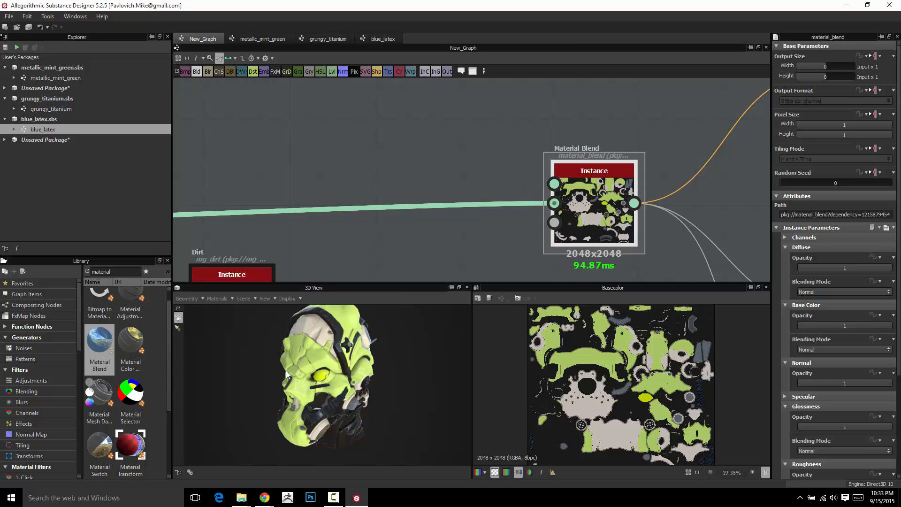
# Step: Connect the dark brown Base Material to the Material Blend's Material2 input and place it close above the blend
pyautogui.scroll(-3, 482, 198)
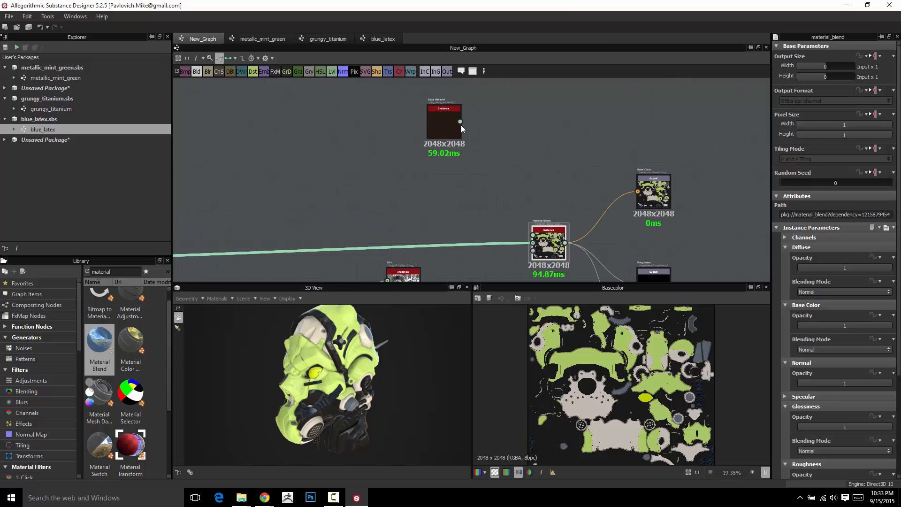
pyautogui.moveTo(517, 216); pyautogui.dragTo(533, 235)
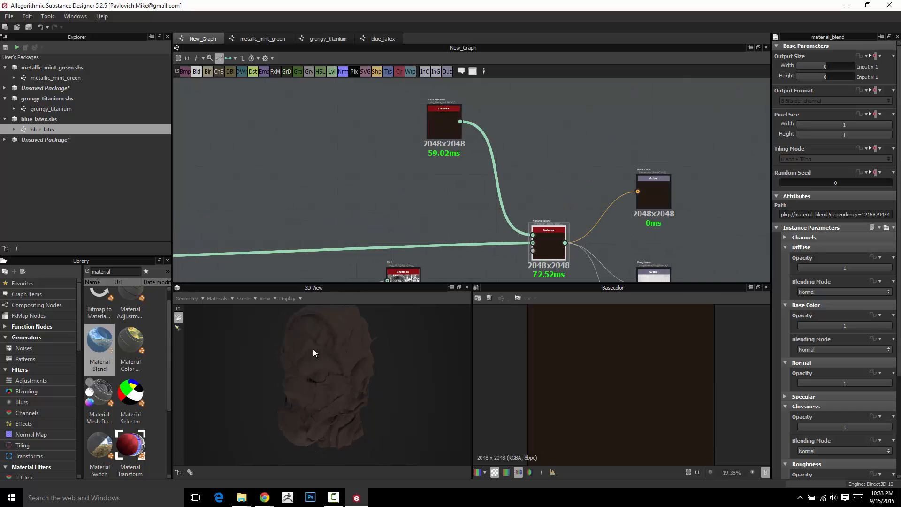
pyautogui.moveTo(433, 120); pyautogui.dragTo(502, 210)
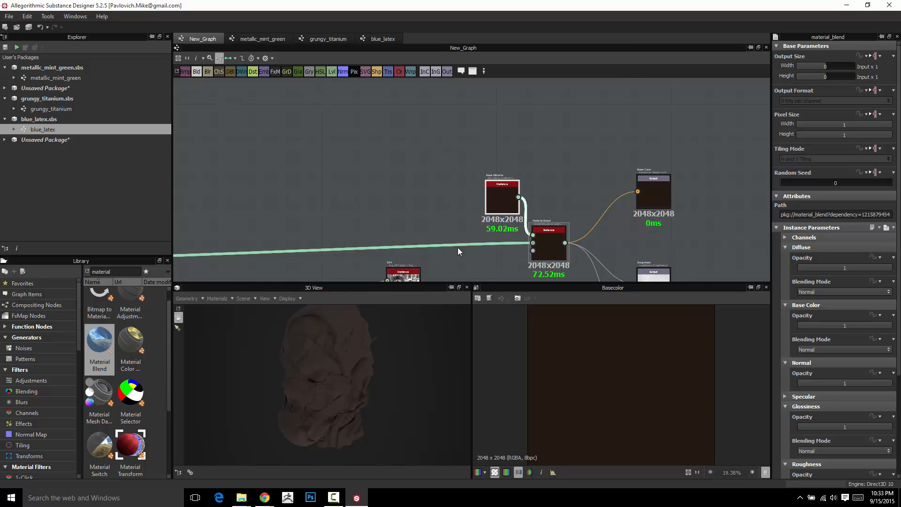
pyautogui.moveTo(337, 354)
pyautogui.mouseDown()
pyautogui.moveTo(289, 346)
pyautogui.moveTo(514, 353)
pyautogui.moveTo(284, 354)
pyautogui.moveTo(314, 345)
pyautogui.moveTo(338, 358)
pyautogui.mouseUp()
# Step: Move the Dirt node beside the Material Blend and connect its Mask output to the blend's Grayscale Mask input
pyautogui.moveTo(423, 199); pyautogui.dragTo(388, 109, button='middle')
pyautogui.moveTo(380, 202); pyautogui.dragTo(429, 204)
pyautogui.scroll(2, 453, 221)
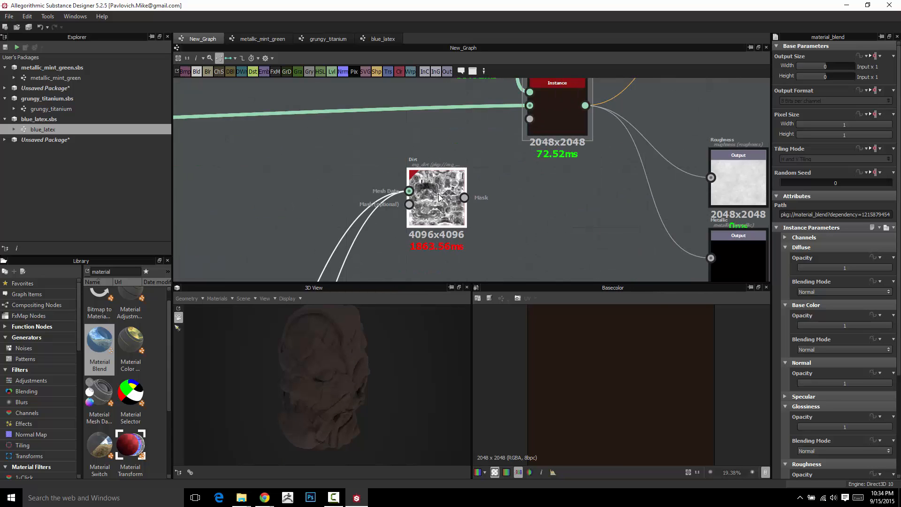
pyautogui.moveTo(457, 163); pyautogui.dragTo(426, 208, button='middle')
pyautogui.moveTo(434, 242); pyautogui.dragTo(500, 166)
pyautogui.moveTo(362, 337); pyautogui.dragTo(338, 356)
pyautogui.scroll(3, 319, 348)
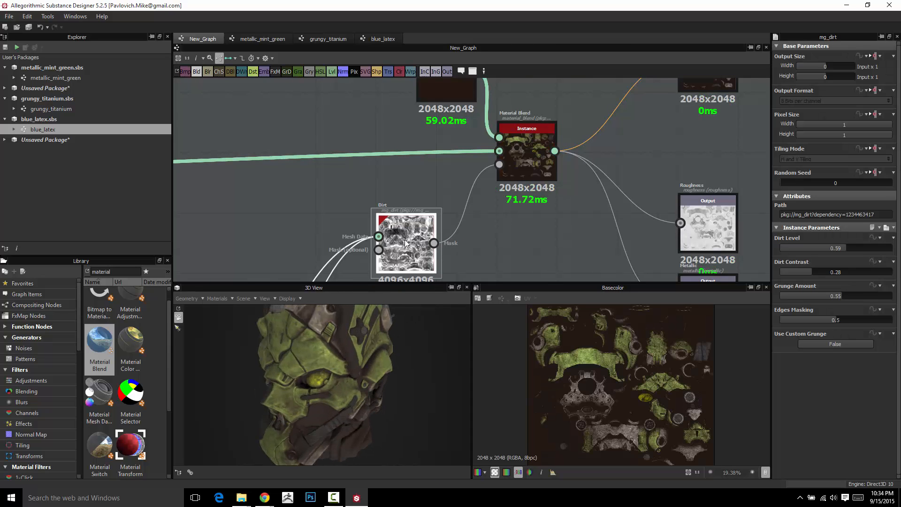
# Step: Lower the Dirt node's Dirt Level by way of 0.22 and 0.31 to 0.36, checking the head in 3D
pyautogui.click(536, 157)
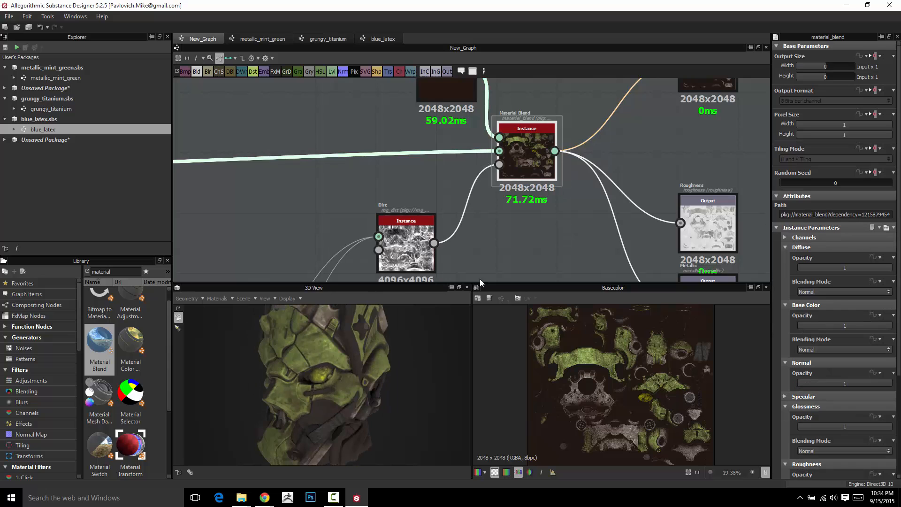
pyautogui.moveTo(345, 357); pyautogui.dragTo(390, 308)
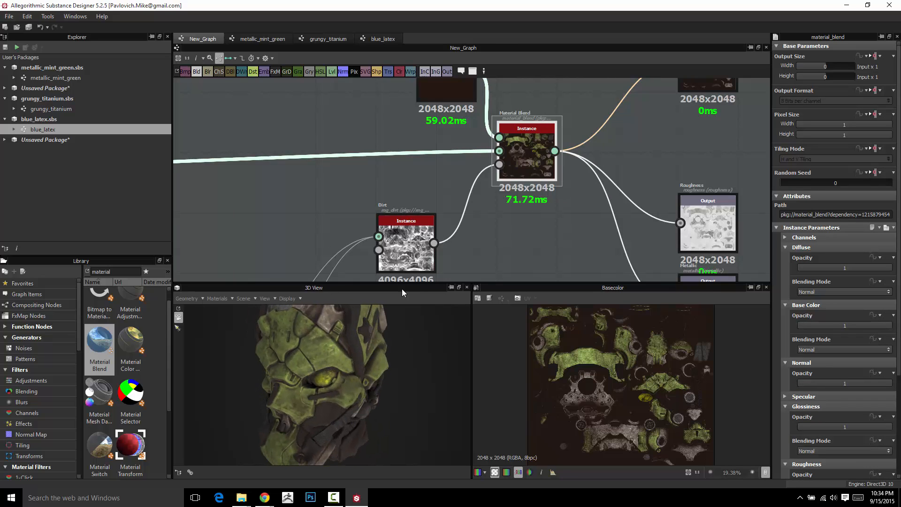
pyautogui.click(406, 246)
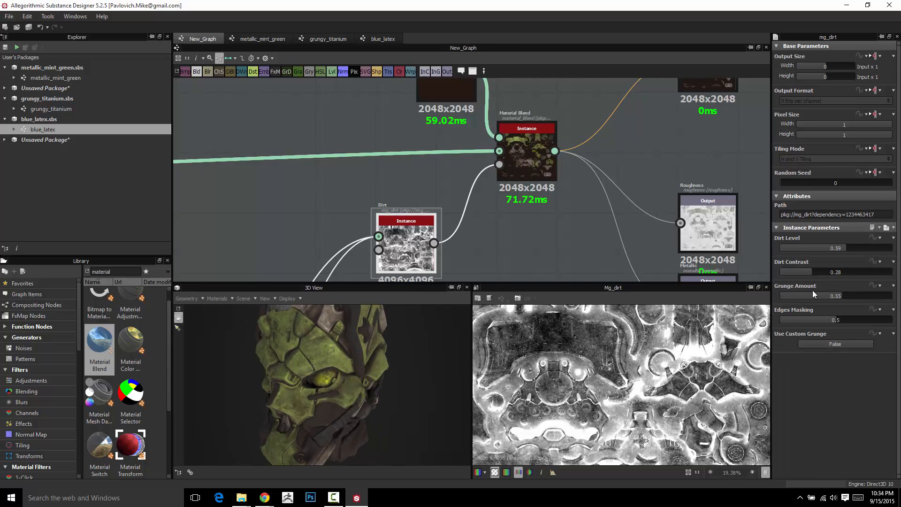
pyautogui.click(804, 248)
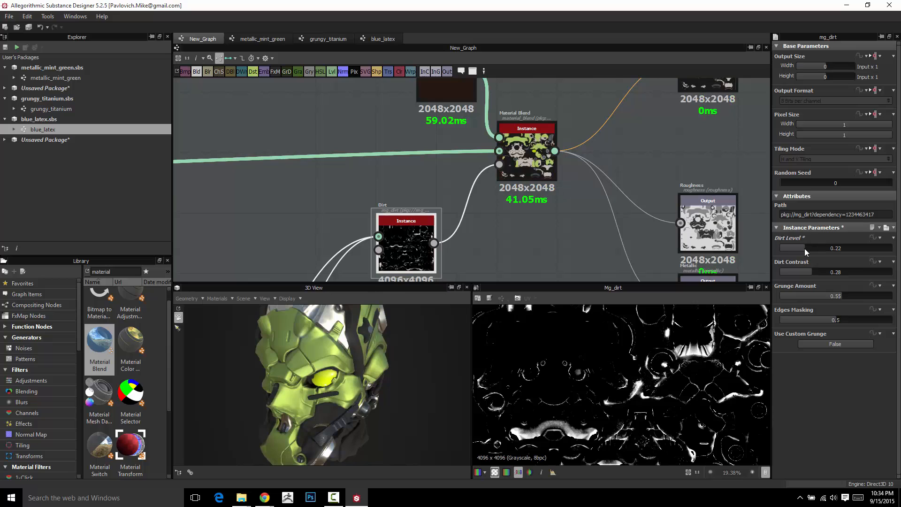
pyautogui.click(815, 249)
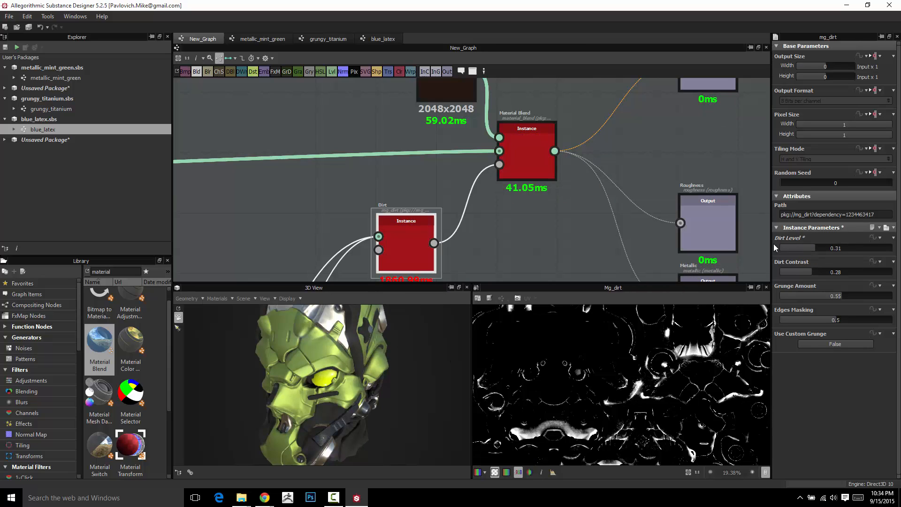
pyautogui.moveTo(314, 327); pyautogui.dragTo(481, 350)
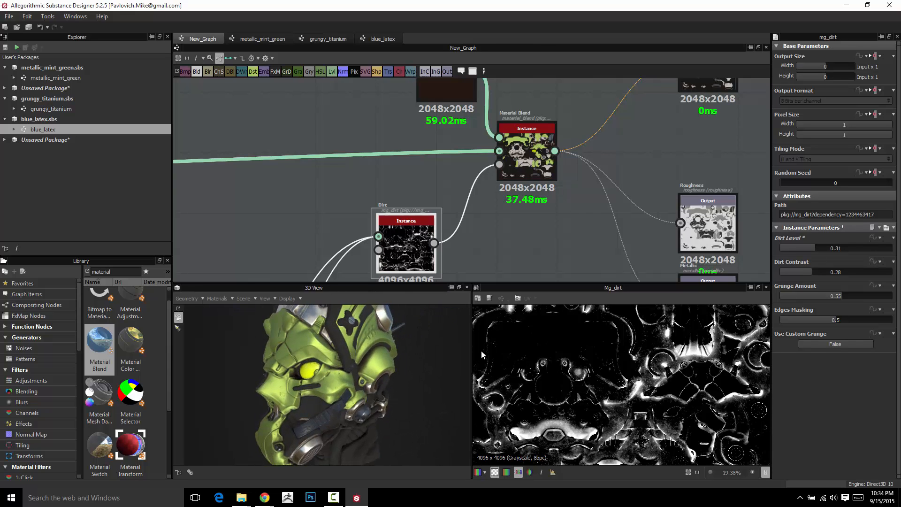
pyautogui.click(820, 249)
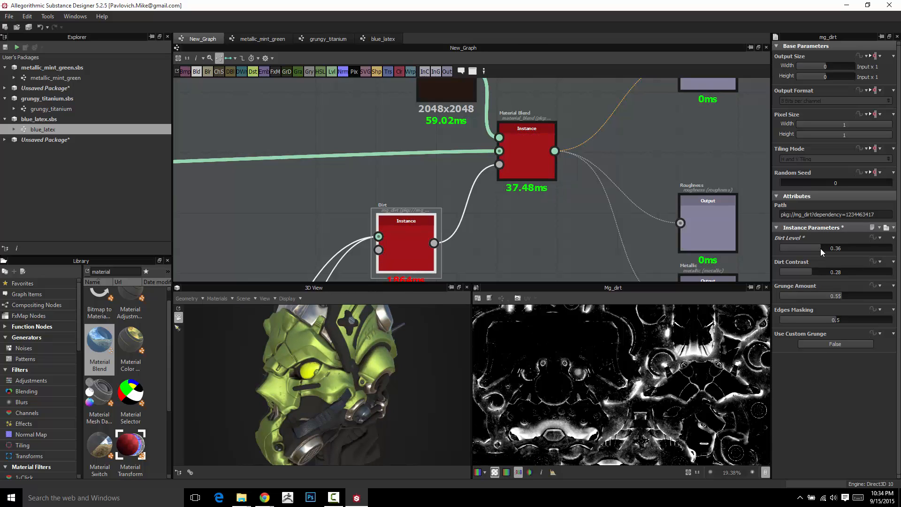
pyautogui.moveTo(362, 377)
pyautogui.mouseDown()
pyautogui.moveTo(336, 372)
pyautogui.moveTo(370, 386)
pyautogui.moveTo(207, 372)
pyautogui.moveTo(412, 382)
pyautogui.moveTo(371, 367)
pyautogui.mouseUp()
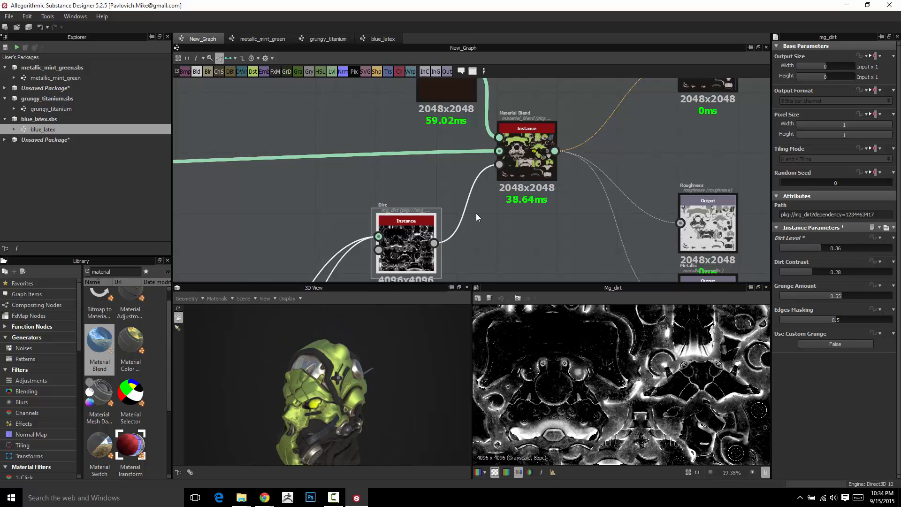
# Step: Examine the dirt on the head from several angles and review the blend network in the graph
pyautogui.scroll(-4, 476, 209)
pyautogui.moveTo(519, 219); pyautogui.dragTo(550, 136, button='middle')
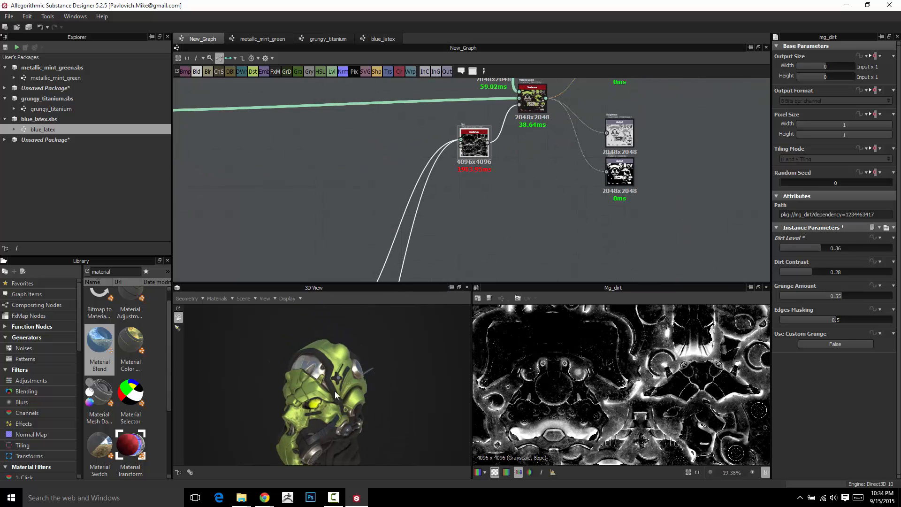
pyautogui.moveTo(341, 394); pyautogui.dragTo(361, 390)
pyautogui.scroll(5, 469, 234)
pyautogui.moveTo(513, 187); pyautogui.dragTo(526, 403, button='middle')
pyautogui.moveTo(451, 278); pyautogui.dragTo(449, 230, button='middle')
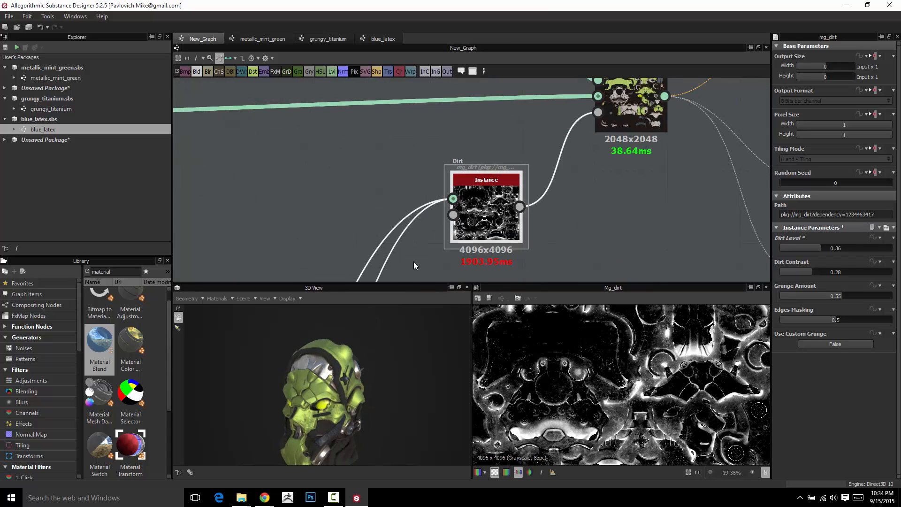
pyautogui.moveTo(342, 396); pyautogui.dragTo(344, 399)
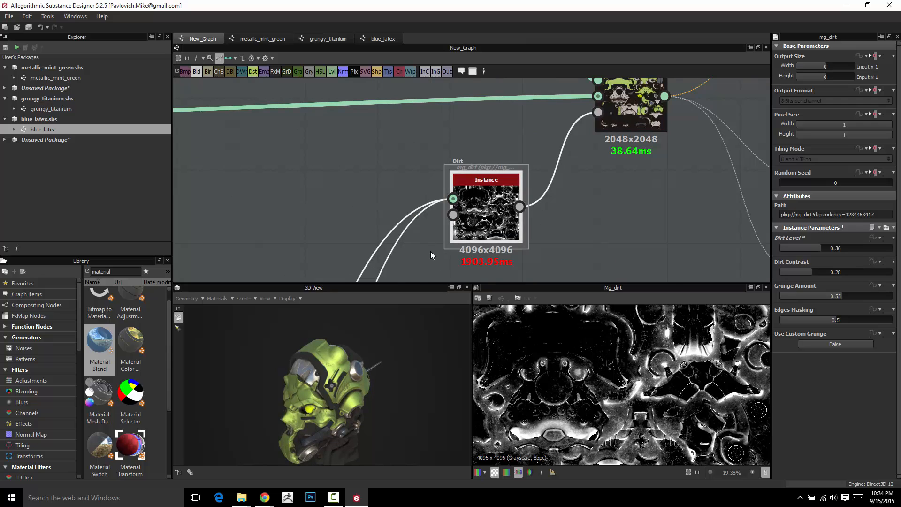
pyautogui.scroll(5, 354, 354)
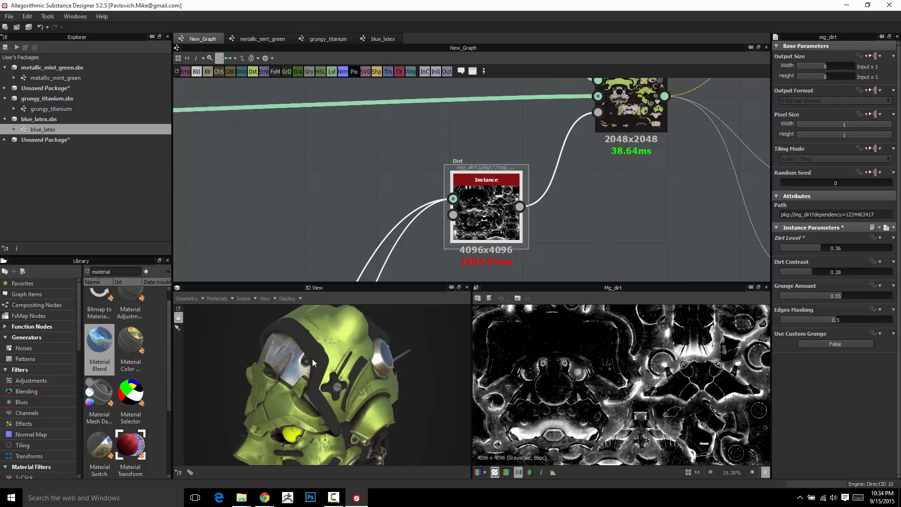
pyautogui.moveTo(354, 348)
pyautogui.mouseDown()
pyautogui.moveTo(270, 379)
pyautogui.moveTo(368, 363)
pyautogui.moveTo(354, 360)
pyautogui.mouseUp()
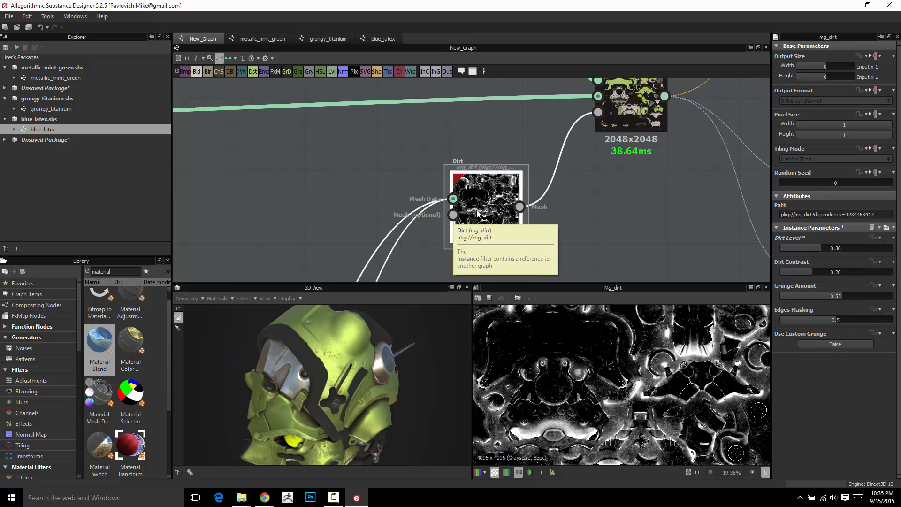
pyautogui.scroll(-8, 474, 213)
pyautogui.moveTo(539, 165); pyautogui.dragTo(460, 211, button='middle')
pyautogui.scroll(-2, 539, 154)
pyautogui.scroll(3, 460, 209)
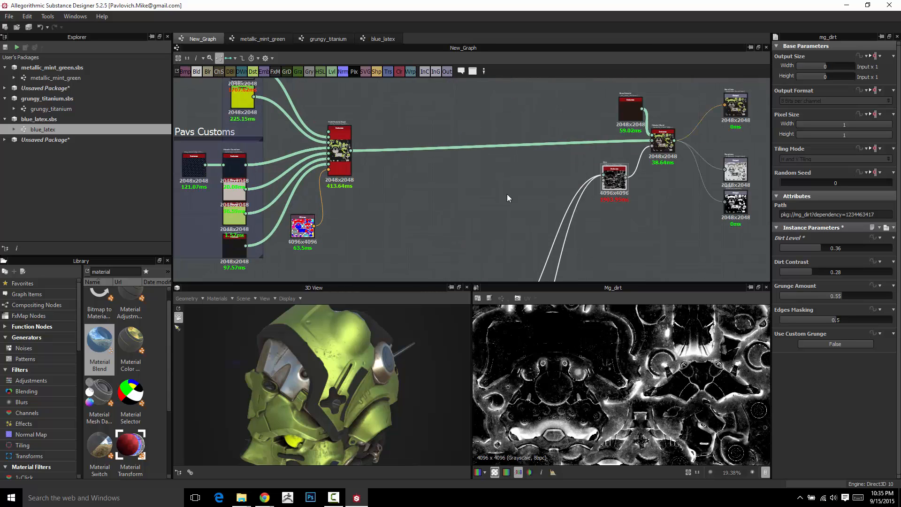
pyautogui.moveTo(477, 188); pyautogui.dragTo(399, 212, button='middle')
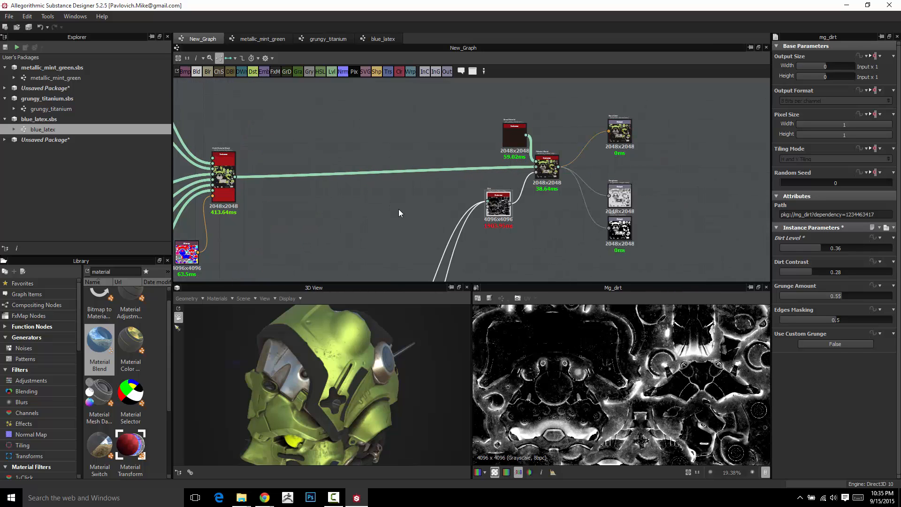
# Step: Duplicate the Material Blend node and place the copy beside the Base Material, upstream of the existing blend
pyautogui.click(548, 166)
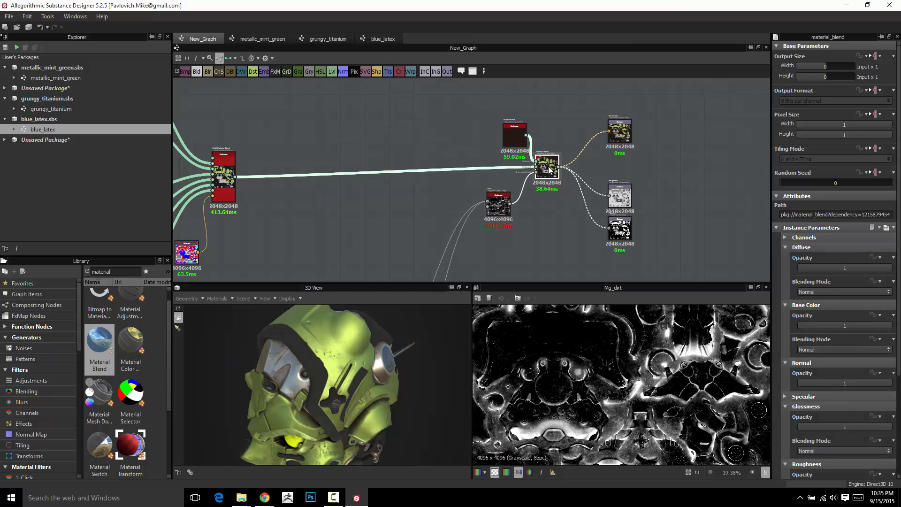
pyautogui.scroll(3, 551, 170)
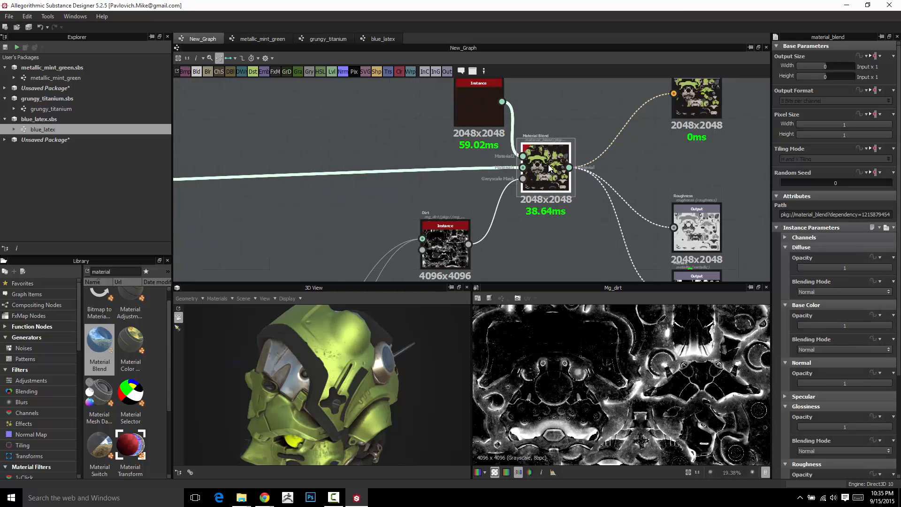
pyautogui.hotkey('ctrl', 'v')
pyautogui.scroll(-2, 548, 122)
pyautogui.moveTo(502, 173); pyautogui.dragTo(601, 172, button='middle')
pyautogui.moveTo(596, 158); pyautogui.dragTo(494, 108)
# Step: Delete the inherited links of the copied Material Blend node and show the empty blend in the 2D view
pyautogui.press('Delete')
pyautogui.click(535, 105)
pyautogui.press('Delete')
pyautogui.click(509, 133)
pyautogui.press('Delete')
pyautogui.moveTo(491, 101); pyautogui.dragTo(519, 115)
pyautogui.doubleClick(519, 115)
pyautogui.moveTo(405, 108); pyautogui.dragTo(411, 160, button='middle')
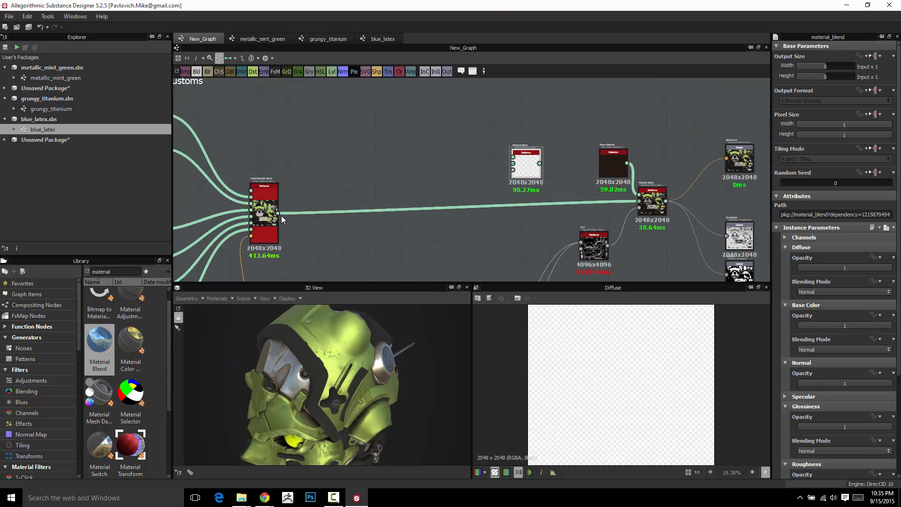
# Step: Connect the multi-material blend to the copied blend's Material1 input and the copy's output to the final blend's Material1 input
pyautogui.moveTo(278, 212); pyautogui.dragTo(393, 192)
pyautogui.moveTo(514, 165); pyautogui.dragTo(513, 163)
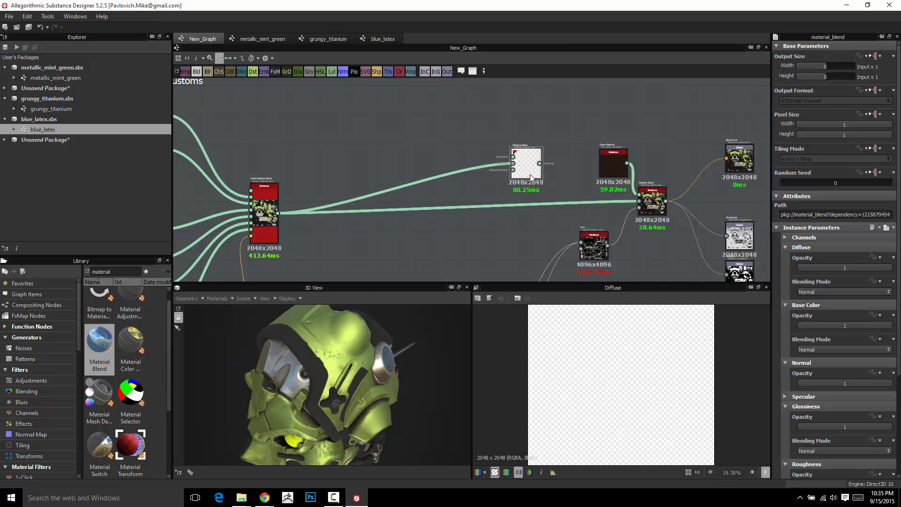
pyautogui.moveTo(525, 177); pyautogui.dragTo(524, 192)
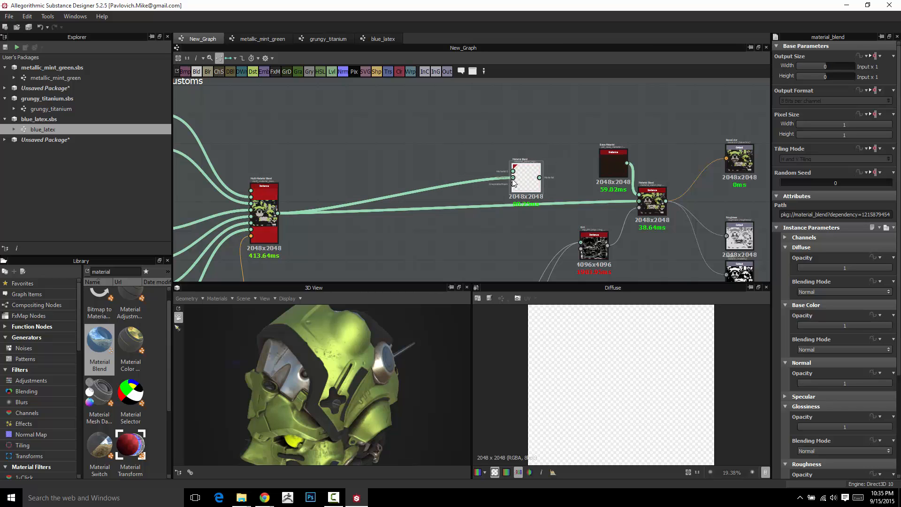
pyautogui.moveTo(591, 199); pyautogui.dragTo(639, 202)
# Step: Line up the copied Material Blend just ahead of the final blend and adjust the dark Base Material's spacing above them
pyautogui.moveTo(528, 184); pyautogui.dragTo(567, 204)
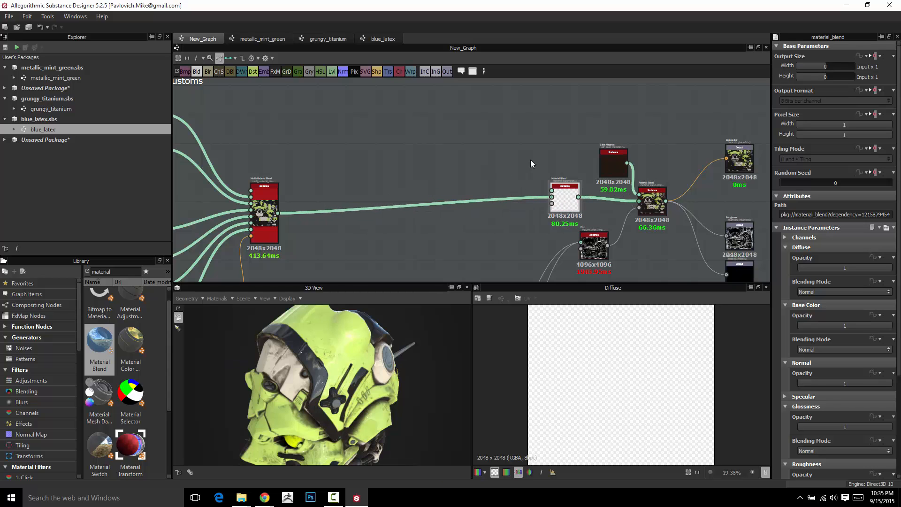
pyautogui.moveTo(614, 165); pyautogui.dragTo(614, 150)
pyautogui.moveTo(574, 185); pyautogui.dragTo(573, 189)
pyautogui.moveTo(612, 158)
pyautogui.mouseDown()
pyautogui.moveTo(603, 163)
pyautogui.moveTo(612, 168)
pyautogui.mouseUp()
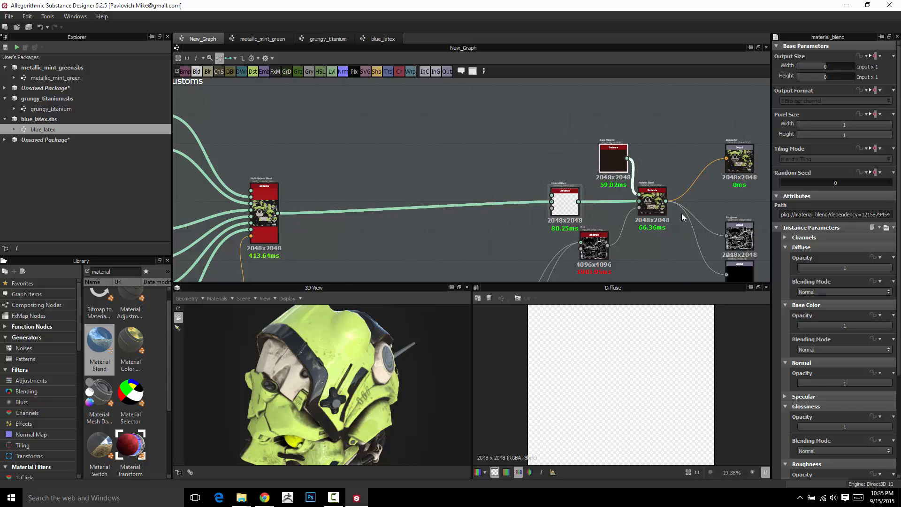
# Step: Duplicate the dark Base Material and connect the copy to the Material2 input of the new Material Blend
pyautogui.click(611, 160)
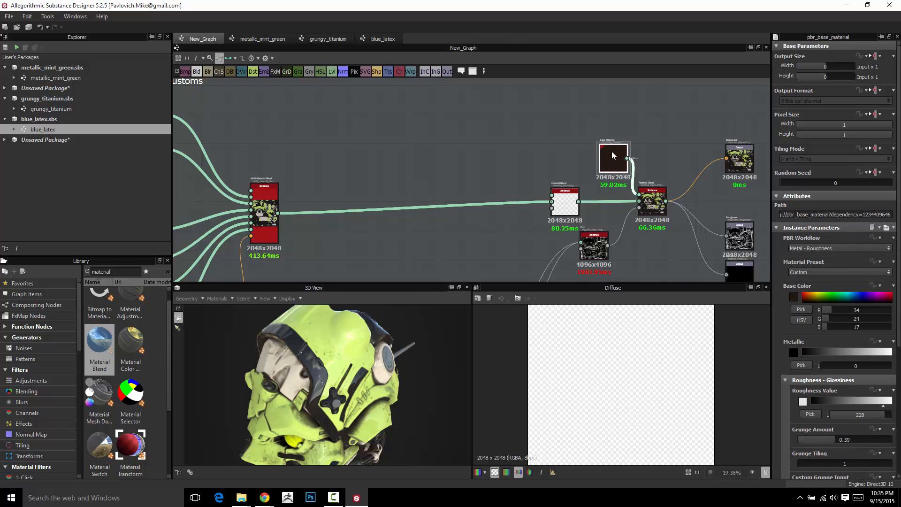
pyautogui.hotkey('ctrl', 'd')
pyautogui.moveTo(474, 184); pyautogui.dragTo(553, 195)
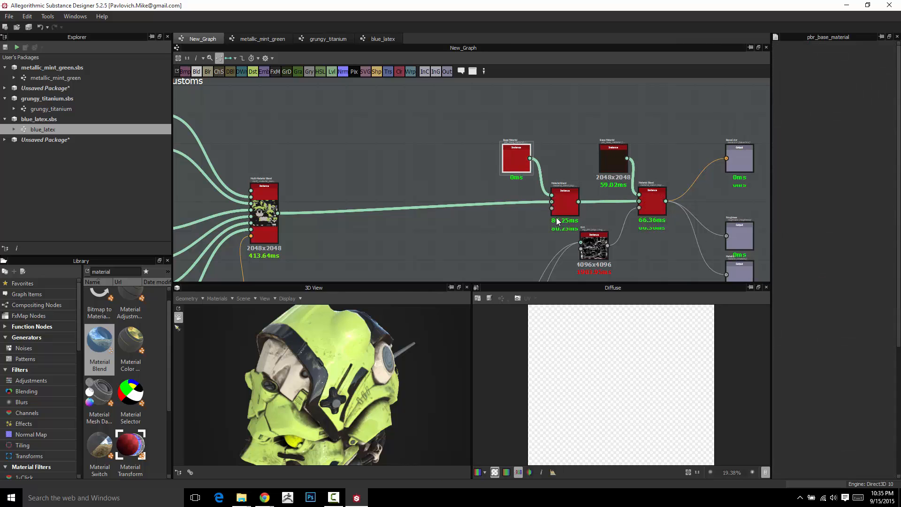
pyautogui.moveTo(382, 330); pyautogui.dragTo(355, 334)
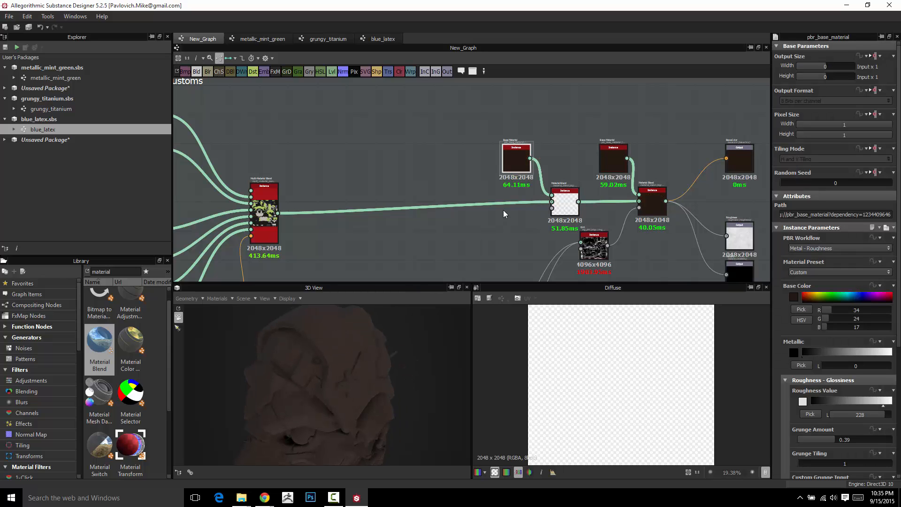
# Step: Set the copied Base Material's base color to light grey RGB 199, 195, 191 and its Metallic value to 255
pyautogui.doubleClick(512, 170)
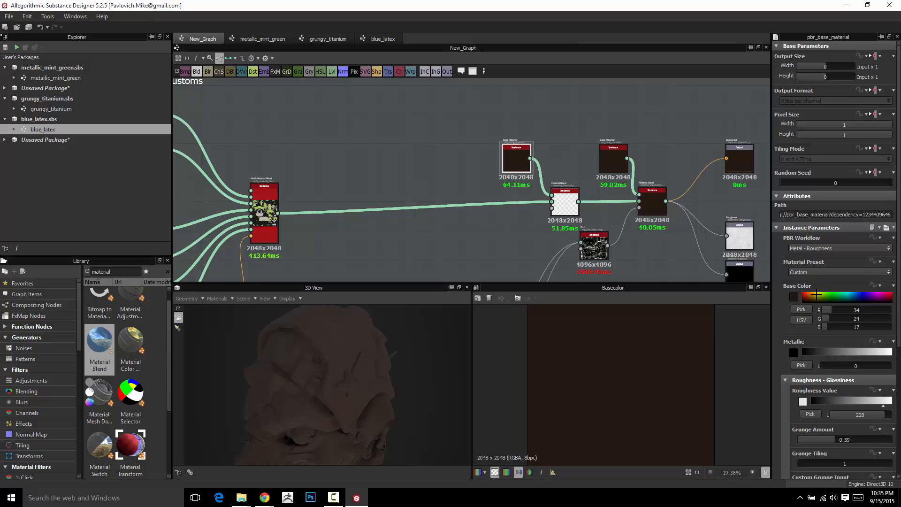
pyautogui.click(793, 297)
pyautogui.click(351, 232)
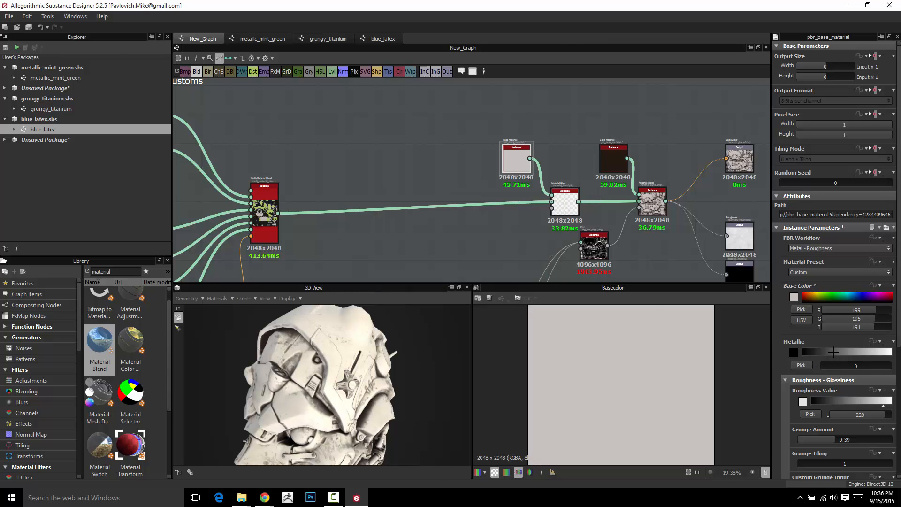
pyautogui.scroll(-2, 837, 353)
pyautogui.moveTo(874, 297); pyautogui.dragTo(898, 297)
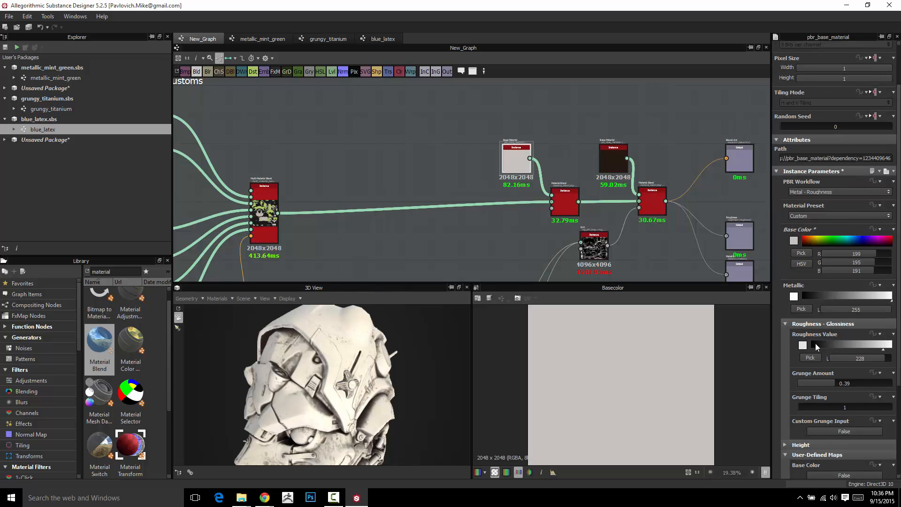
# Step: Set the light Base Material's Roughness Value to 36 and its Grunge Amount to 0
pyautogui.click(822, 344)
pyautogui.moveTo(822, 345); pyautogui.dragTo(823, 346)
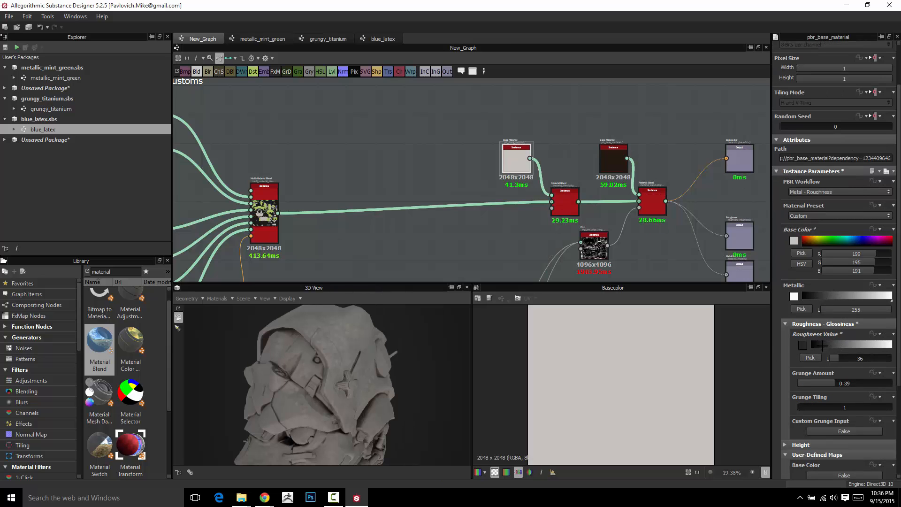
pyautogui.moveTo(370, 379)
pyautogui.mouseDown()
pyautogui.moveTo(425, 375)
pyautogui.moveTo(375, 378)
pyautogui.moveTo(369, 390)
pyautogui.mouseUp()
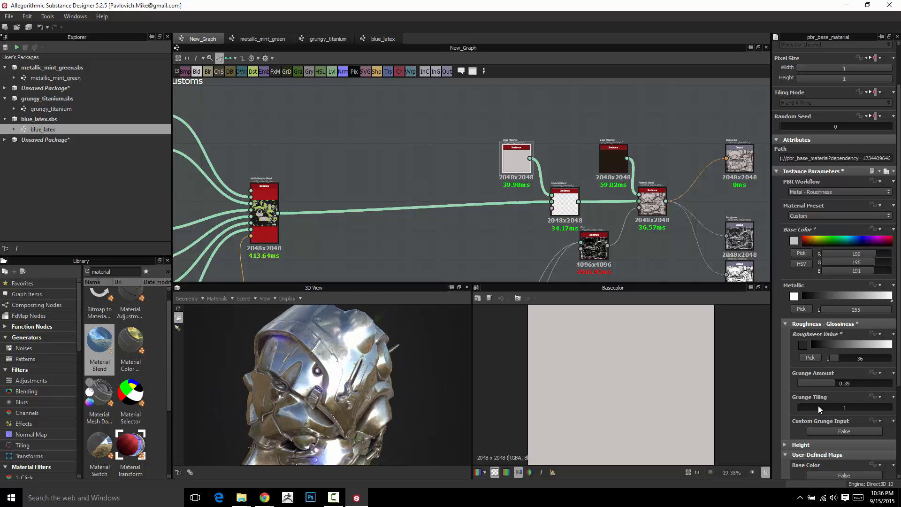
pyautogui.click(799, 383)
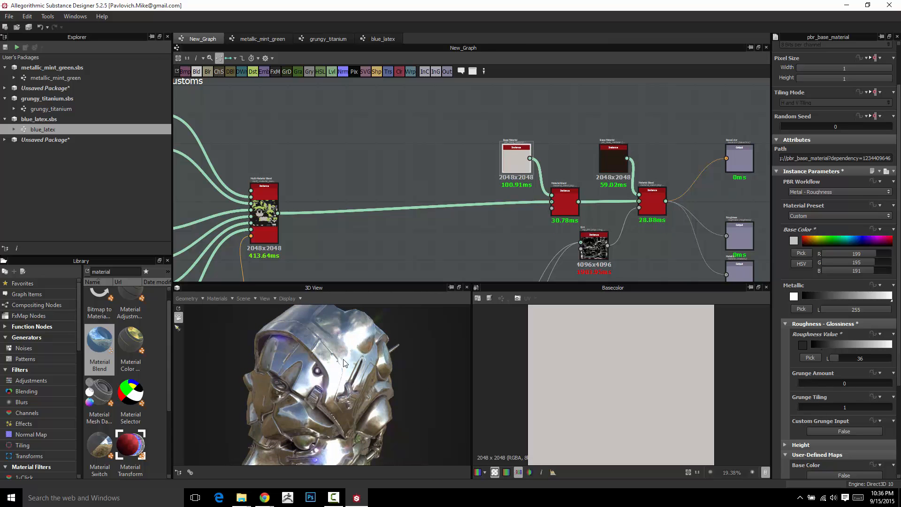
pyautogui.moveTo(418, 343); pyautogui.dragTo(483, 183)
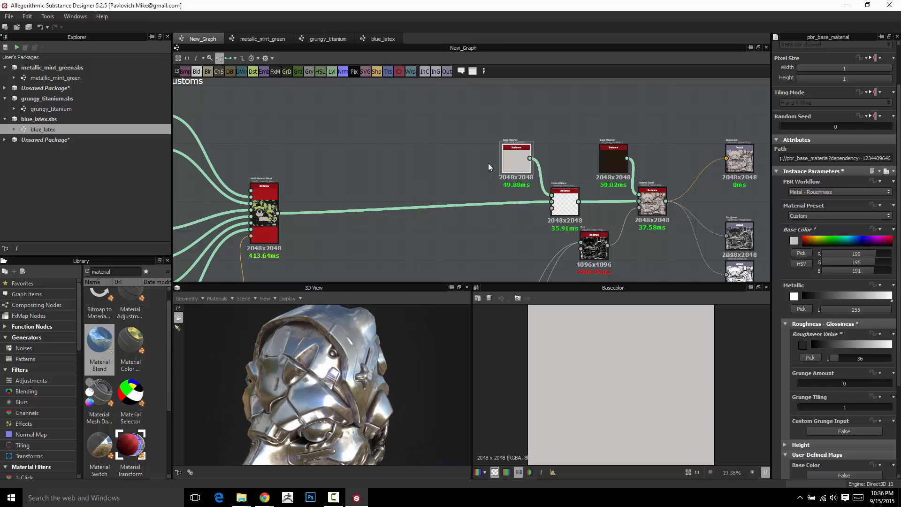
# Step: Move the light Base Material up and away from the Material Blend it feeds, leaving clear space between them
pyautogui.scroll(4, 501, 201)
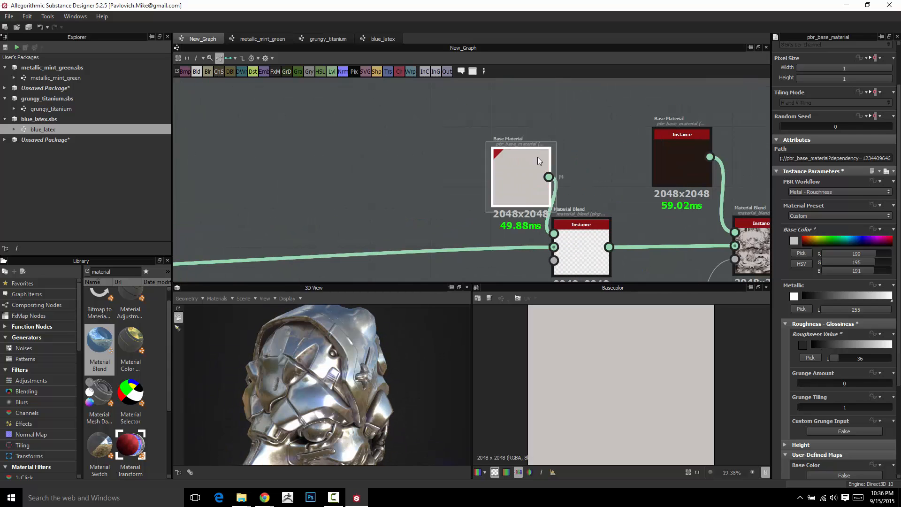
pyautogui.moveTo(466, 154); pyautogui.dragTo(449, 143)
pyautogui.moveTo(271, 243); pyautogui.dragTo(326, 210, button='middle')
pyautogui.scroll(-2, 448, 216)
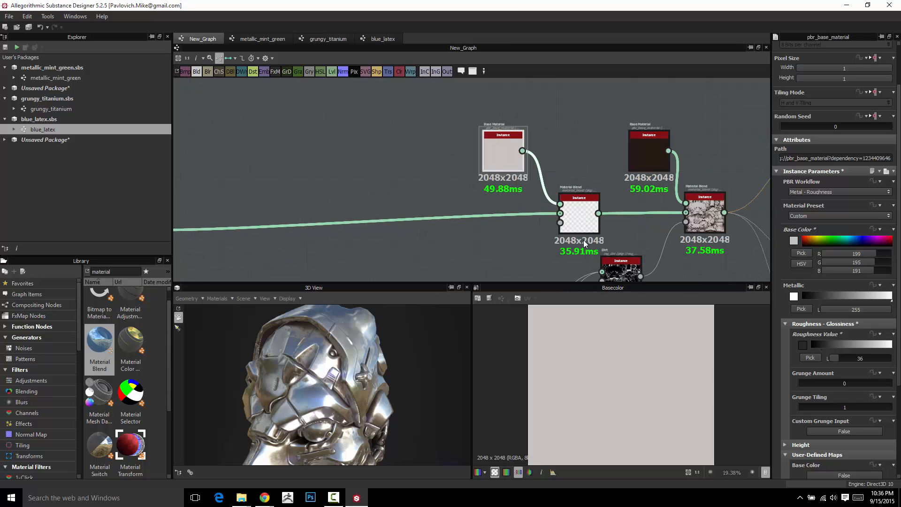
# Step: Add a Metal Edge Wear mask generator to the graph near the Material Blend fed by the light Base Material
pyautogui.moveTo(617, 248); pyautogui.dragTo(630, 195, button='middle')
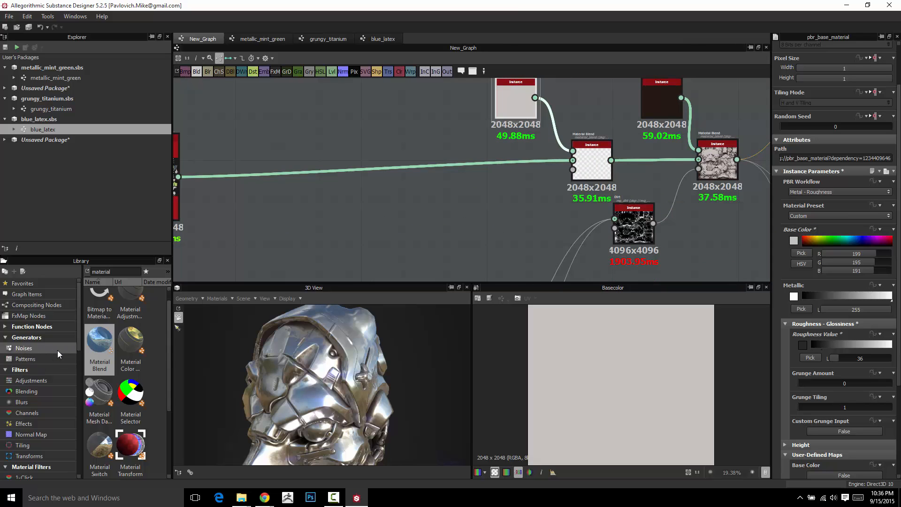
pyautogui.moveTo(80, 343); pyautogui.dragTo(74, 377)
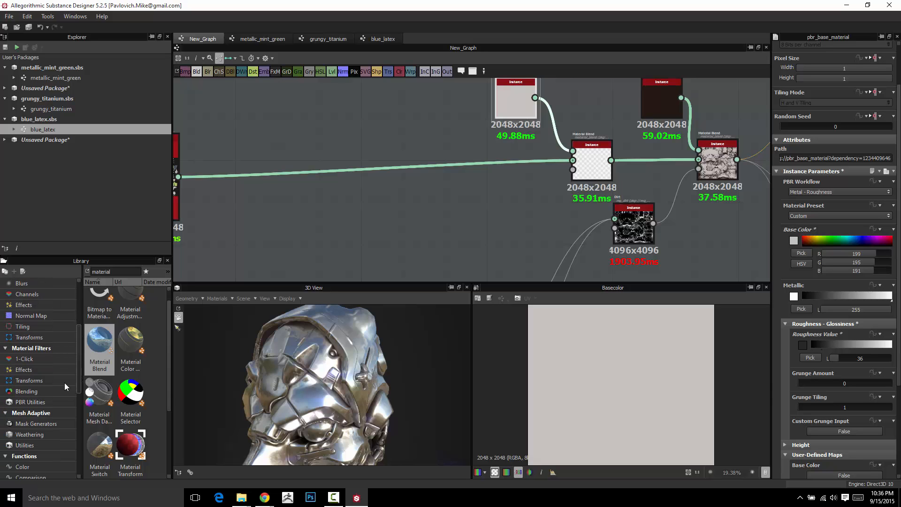
pyautogui.click(35, 424)
pyautogui.moveTo(170, 328); pyautogui.dragTo(173, 449)
pyautogui.moveTo(130, 401); pyautogui.dragTo(460, 218)
pyautogui.scroll(3, 460, 216)
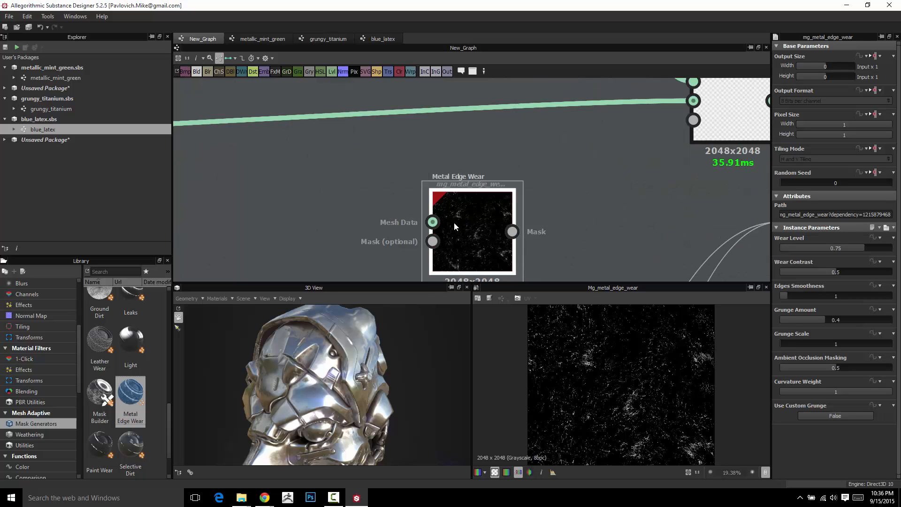
# Step: Switch the graph to the standard link mode and move the Metal Edge Wear node down beside the baked bitmaps
pyautogui.press('1')
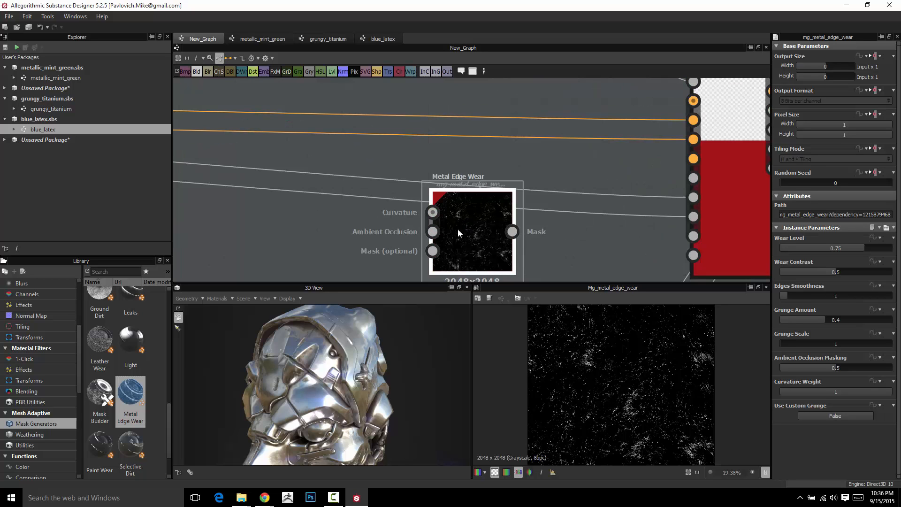
pyautogui.moveTo(461, 224); pyautogui.dragTo(422, 233)
pyautogui.scroll(-5, 405, 222)
pyautogui.moveTo(414, 222); pyautogui.dragTo(445, 100, button='middle')
pyautogui.moveTo(455, 109); pyautogui.dragTo(505, 254)
pyautogui.moveTo(522, 171); pyautogui.dragTo(537, 34, button='middle')
pyautogui.moveTo(515, 112); pyautogui.dragTo(515, 177)
pyautogui.scroll(4, 515, 177)
pyautogui.moveTo(358, 257); pyautogui.dragTo(405, 219, button='middle')
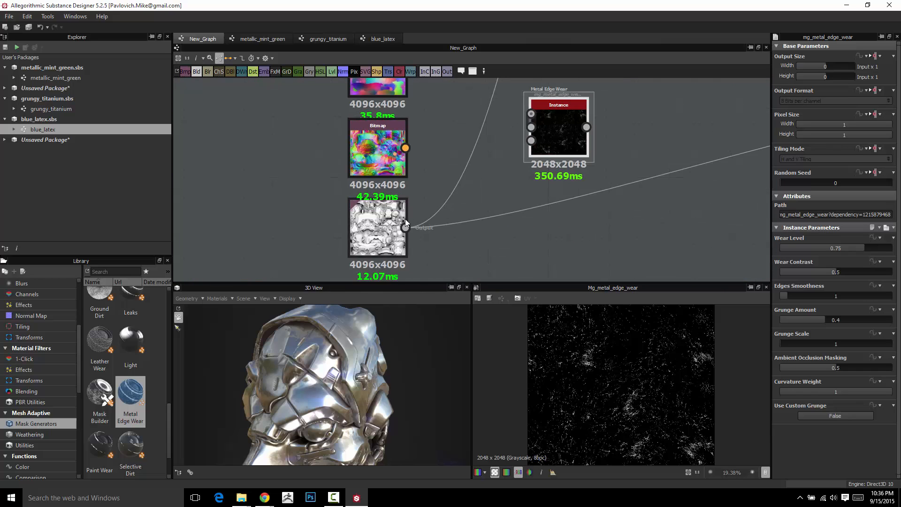
# Step: Connect the ambient occlusion and curvature bitmaps to the matching inputs of the Metal Edge Wear node
pyautogui.moveTo(405, 227); pyautogui.dragTo(530, 129)
pyautogui.moveTo(423, 116)
pyautogui.mouseDown(button='middle')
pyautogui.moveTo(422, 199)
pyautogui.moveTo(409, 141)
pyautogui.mouseUp(button='middle')
pyautogui.moveTo(395, 110); pyautogui.dragTo(519, 240)
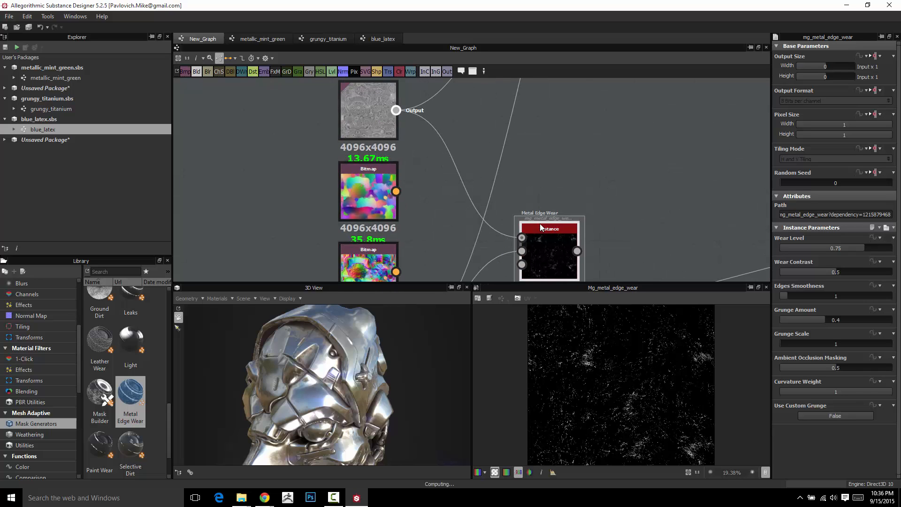
# Step: Move the Metal Edge Wear node back up to just below the Material Blend fed by the light Base Material
pyautogui.scroll(-3, 547, 183)
pyautogui.moveTo(550, 175); pyautogui.dragTo(523, 229, button='middle')
pyautogui.moveTo(519, 264); pyautogui.dragTo(537, 100)
pyautogui.moveTo(544, 143); pyautogui.dragTo(537, 257, button='middle')
pyautogui.moveTo(528, 232); pyautogui.dragTo(505, 154)
# Step: Connect the Metal Edge Wear output to the light material blend's mask input and inspect the worn edges on the head
pyautogui.scroll(3, 500, 206)
pyautogui.scroll(5, 540, 355)
pyautogui.moveTo(507, 186); pyautogui.dragTo(503, 238, button='middle')
pyautogui.scroll(1, 540, 356)
pyautogui.moveTo(501, 224); pyautogui.dragTo(531, 177)
pyautogui.moveTo(357, 363); pyautogui.dragTo(371, 324)
pyautogui.scroll(2, 324, 369)
pyautogui.scroll(-3, 502, 191)
pyautogui.moveTo(408, 181); pyautogui.dragTo(487, 110, button='middle')
pyautogui.moveTo(502, 192); pyautogui.dragTo(488, 212, button='middle')
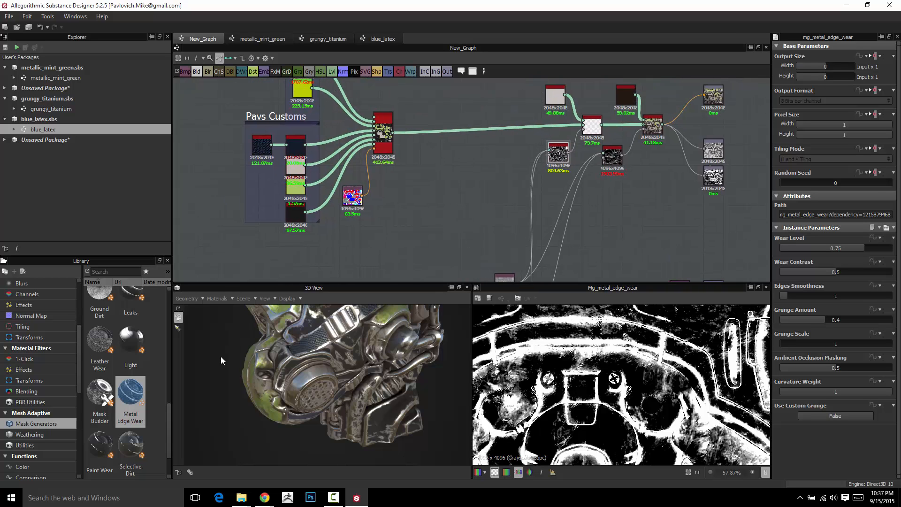
# Step: Search the library for material nodes and add a Material Selector to the graph near the color ID bitmap
pyautogui.click(114, 272)
pyautogui.write('materi')
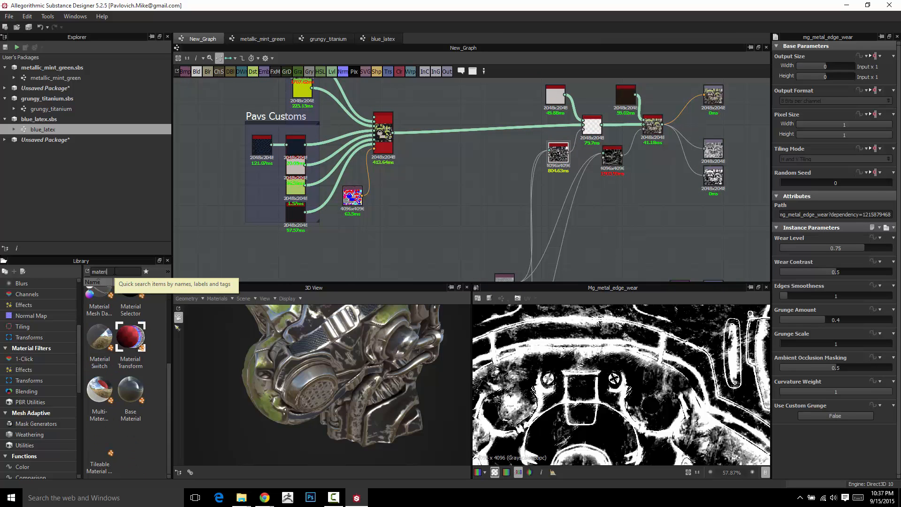
pyautogui.moveTo(128, 386); pyautogui.dragTo(424, 200)
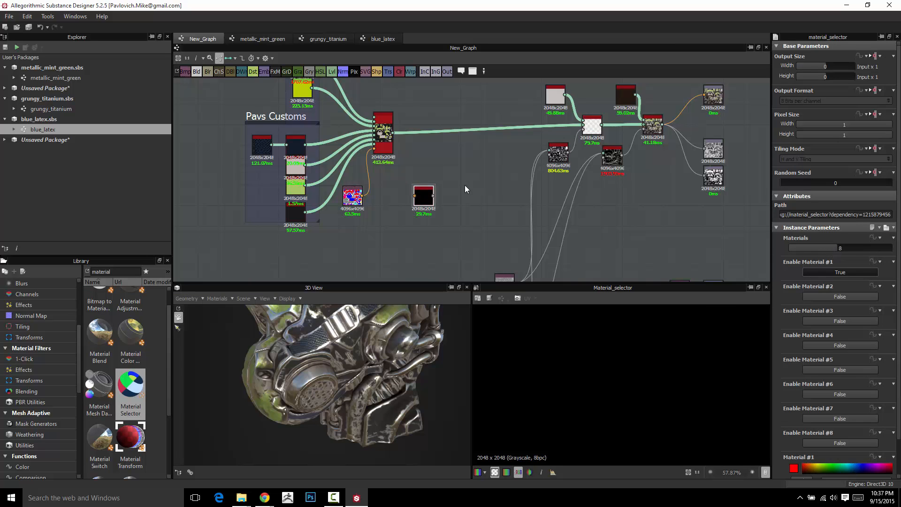
# Step: Set the Material Selector's number of Materials to 7
pyautogui.scroll(3, 472, 188)
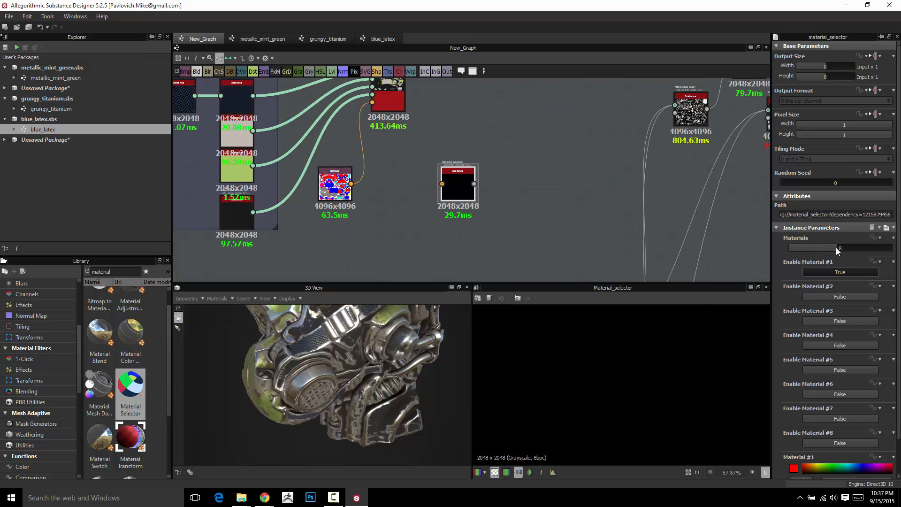
pyautogui.moveTo(835, 247); pyautogui.dragTo(830, 250)
pyautogui.scroll(2, 554, 198)
pyautogui.scroll(-4, 516, 181)
pyautogui.scroll(-1, 811, 323)
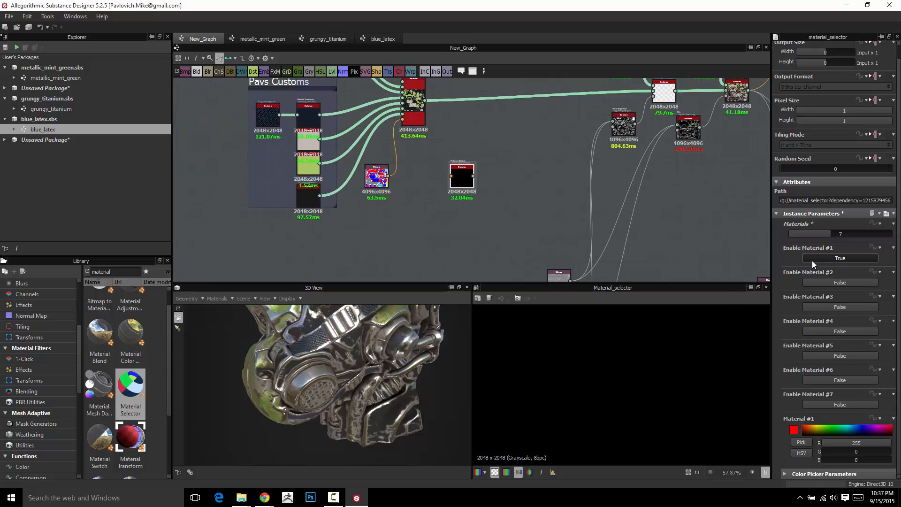
# Step: Enable Material #2 through Material #7 in the Material Selector and look over their colors
pyautogui.click(841, 283)
pyautogui.scroll(-3, 816, 413)
pyautogui.click(840, 251)
pyautogui.click(844, 275)
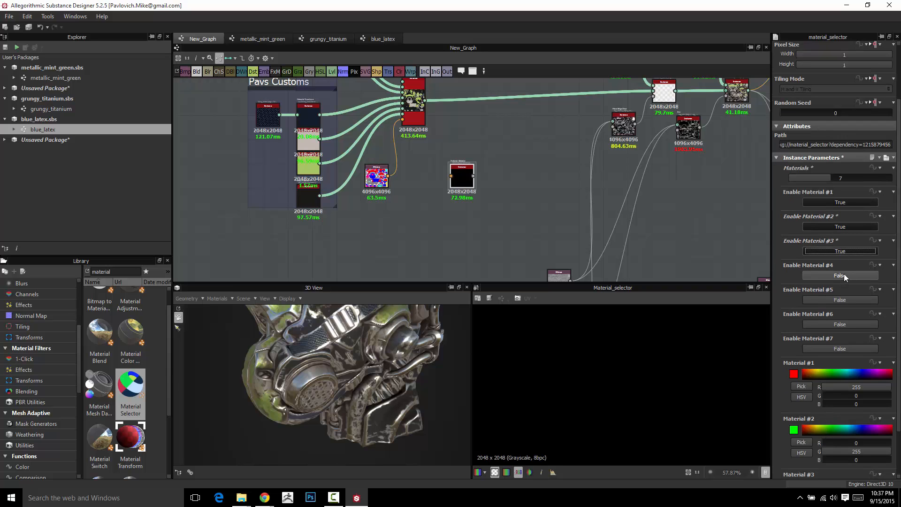
pyautogui.click(843, 299)
pyautogui.click(838, 348)
pyautogui.scroll(-10, 844, 363)
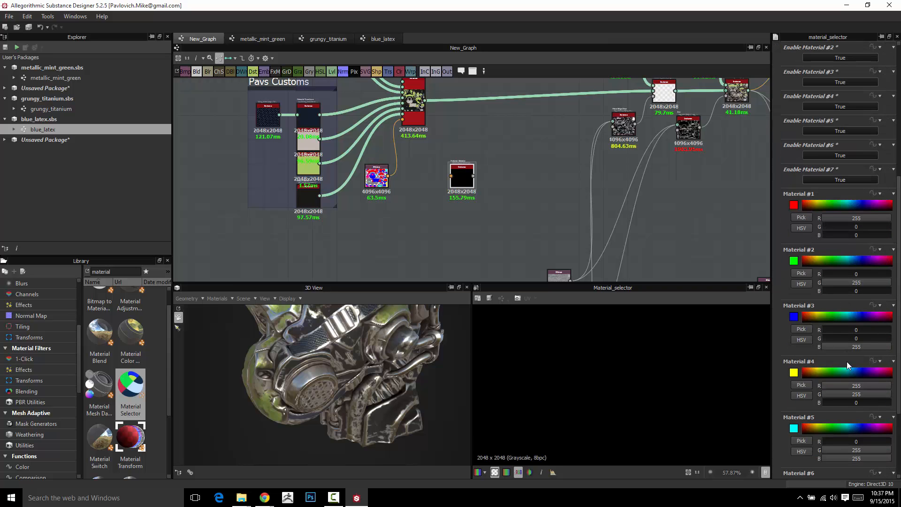
pyautogui.scroll(15, 812, 298)
# Step: Move the Material Selector up beside the Multi-Material Blend, then display the blend's base color and collapse its Material 6 settings
pyautogui.moveTo(462, 177); pyautogui.dragTo(466, 252, button='middle')
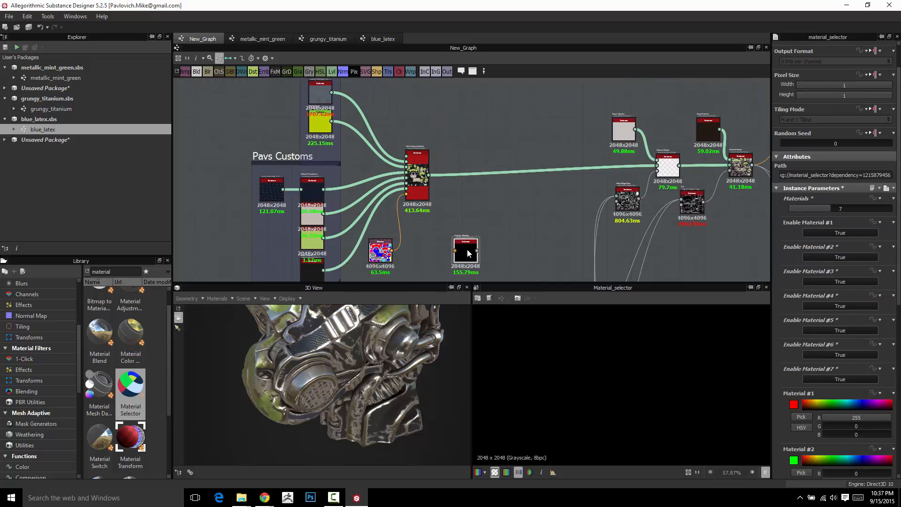
pyautogui.moveTo(466, 251); pyautogui.dragTo(466, 198)
pyautogui.scroll(3, 465, 198)
pyautogui.click(370, 157)
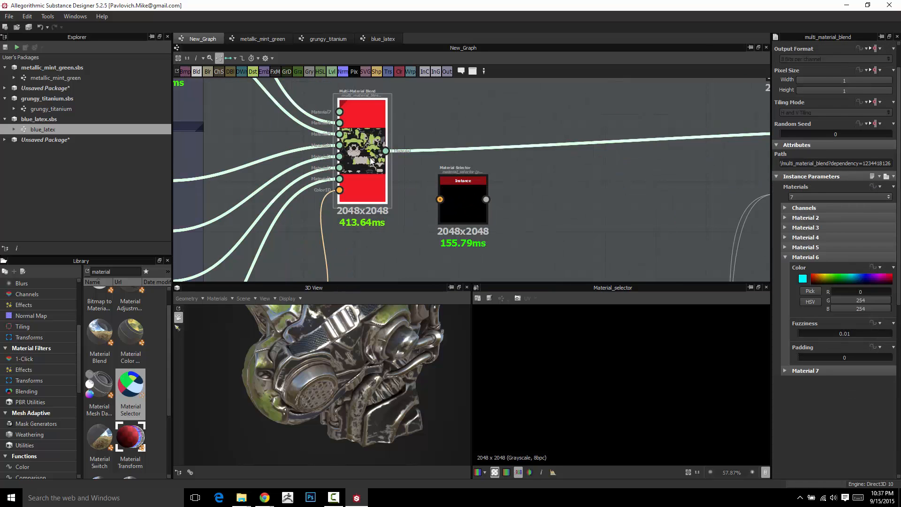
pyautogui.doubleClick(370, 156)
pyautogui.click(785, 310)
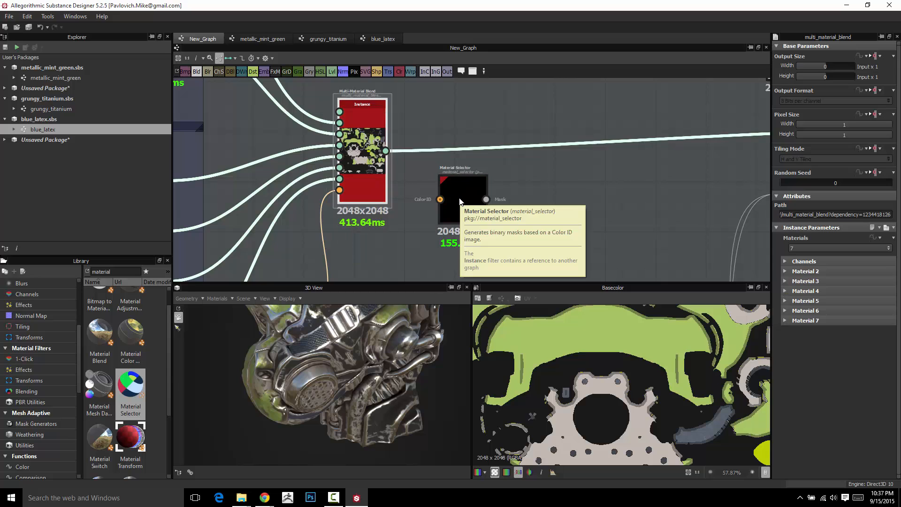
# Step: Disable Material #1 in the Material Selector and expand the Multi-Material Blend's Material 2 settings
pyautogui.doubleClick(459, 197)
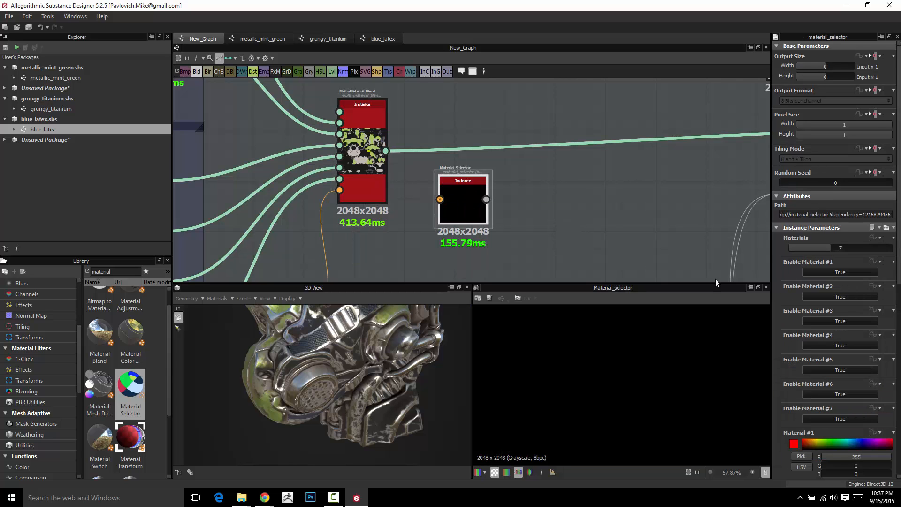
pyautogui.click(839, 273)
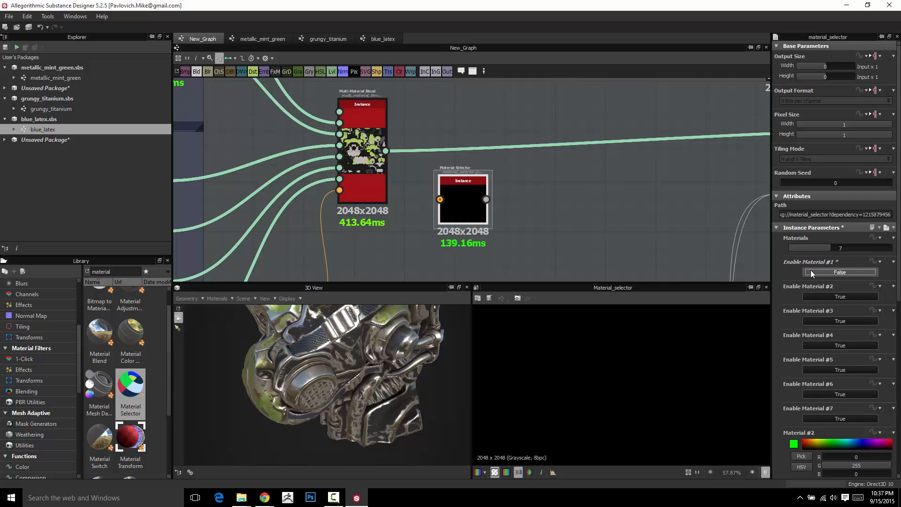
pyautogui.click(381, 172)
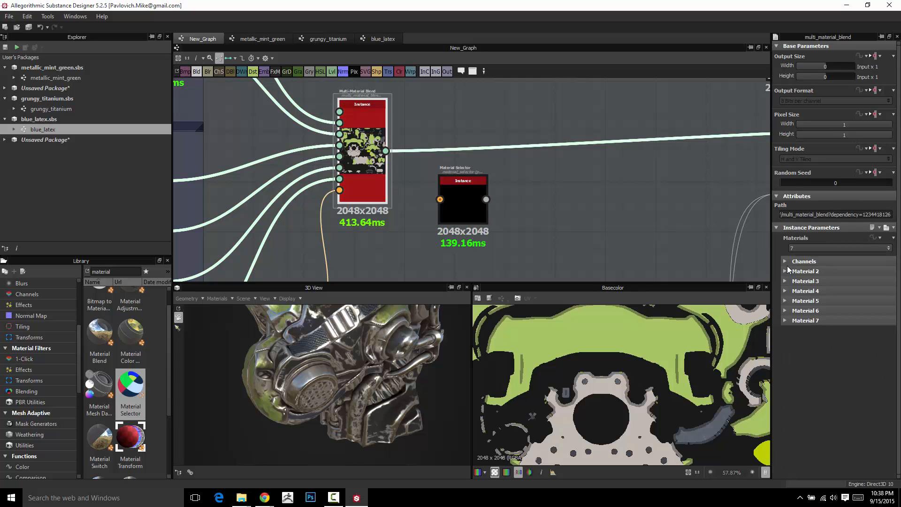
pyautogui.click(788, 269)
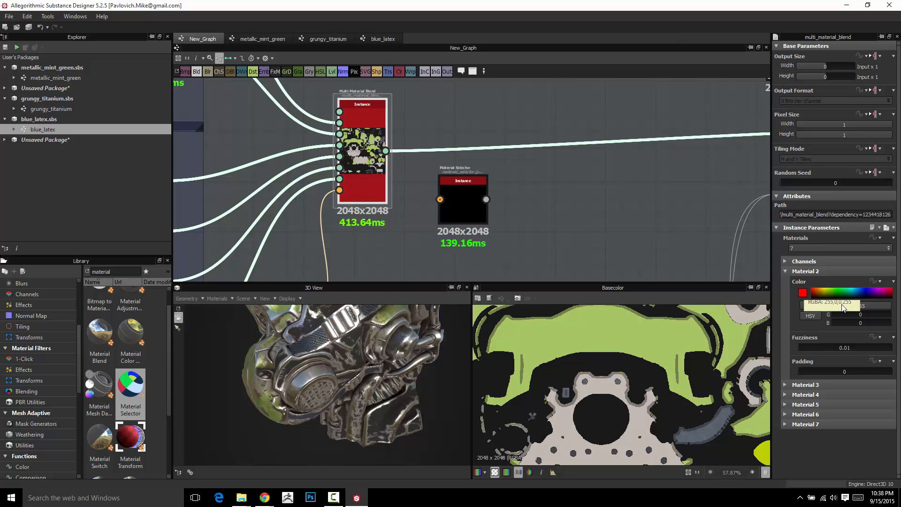
# Step: Set the Material Selector's Material #2 color to red RGB 255, 0, 0, and disable Material #2
pyautogui.click(466, 202)
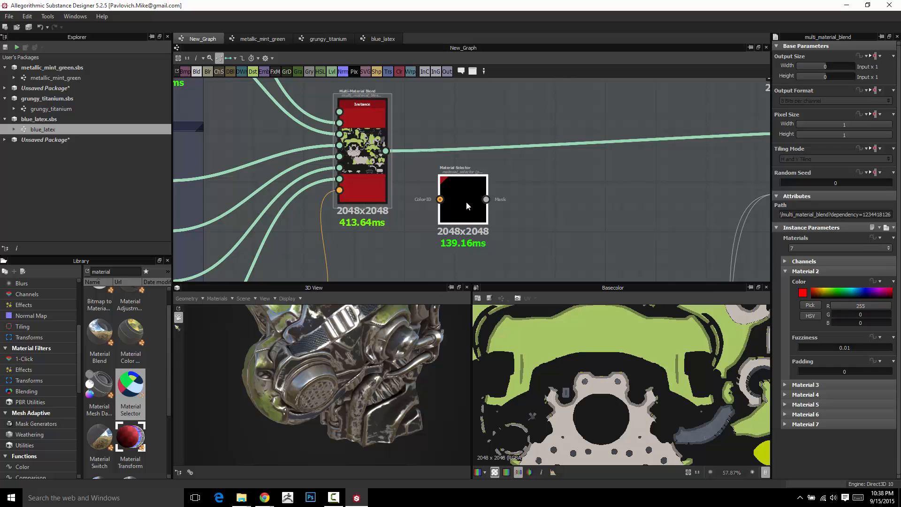
pyautogui.scroll(-5, 779, 343)
pyautogui.moveTo(848, 317); pyautogui.dragTo(894, 318)
pyautogui.moveTo(824, 325); pyautogui.dragTo(803, 329)
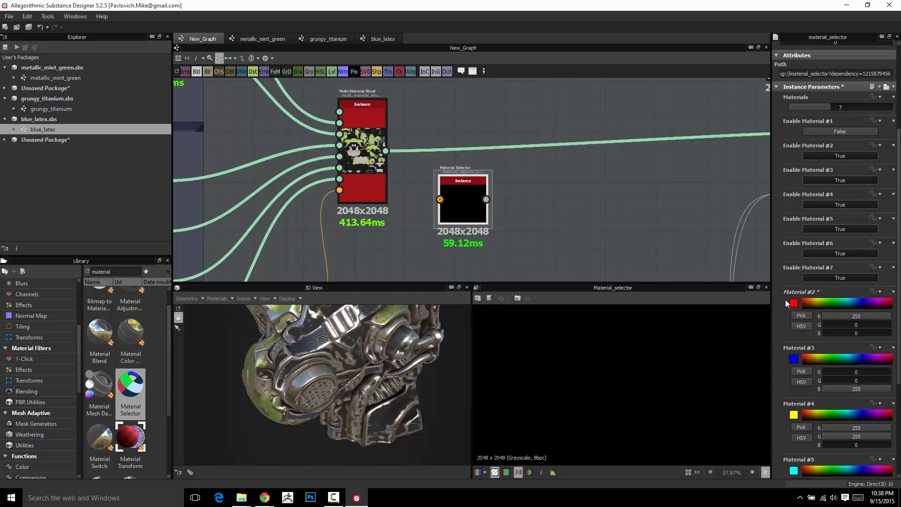
pyautogui.click(826, 157)
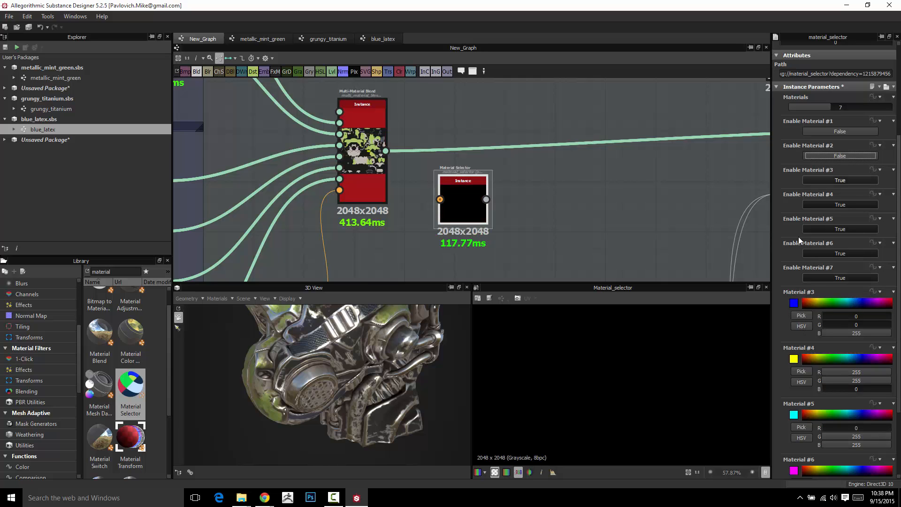
# Step: Check the Multi-Material Blend's Material 3 color and disable Material #3 in the Material Selector
pyautogui.doubleClick(368, 185)
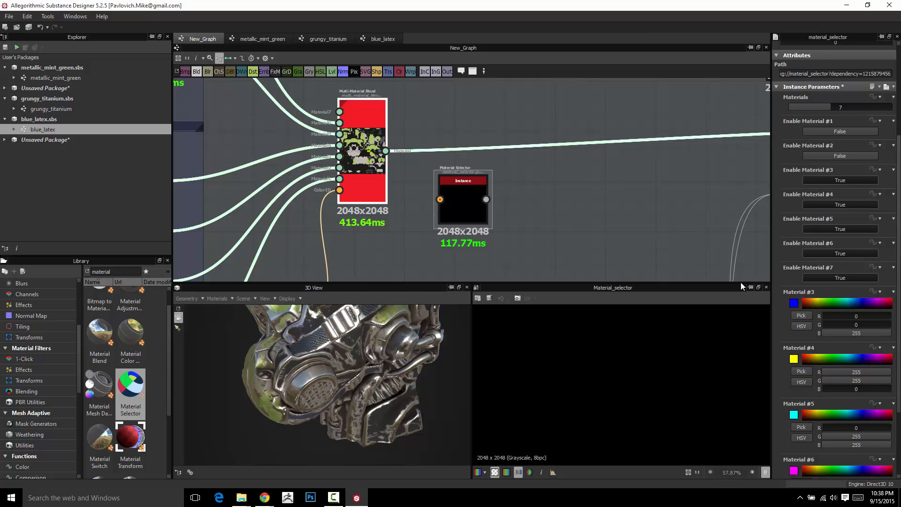
pyautogui.click(786, 271)
pyautogui.click(785, 281)
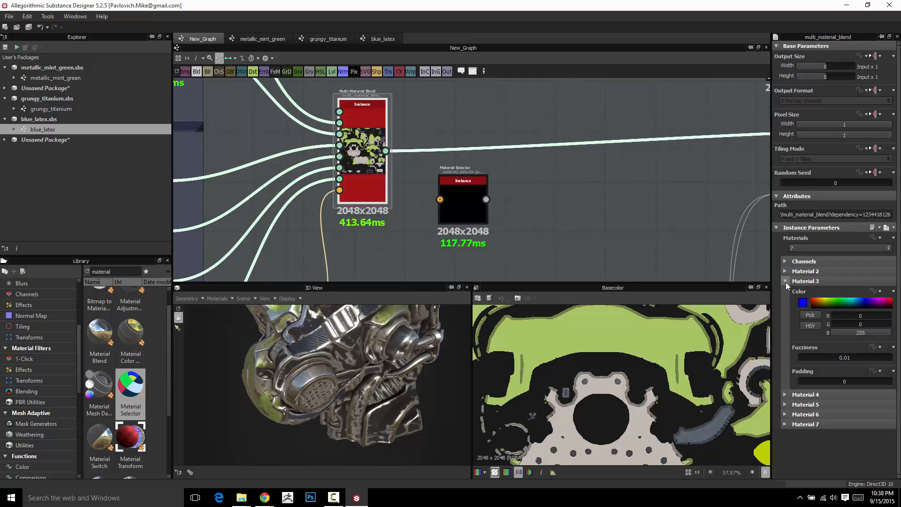
pyautogui.doubleClick(477, 209)
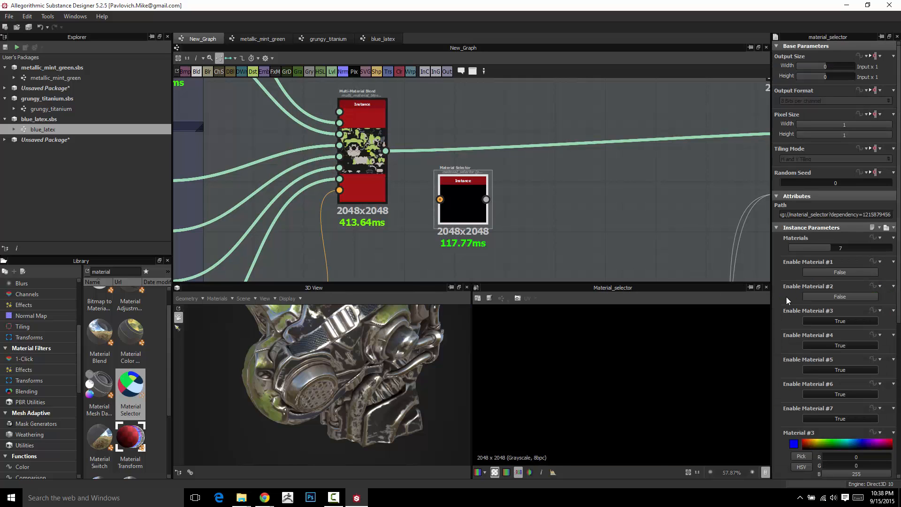
pyautogui.scroll(-2, 788, 301)
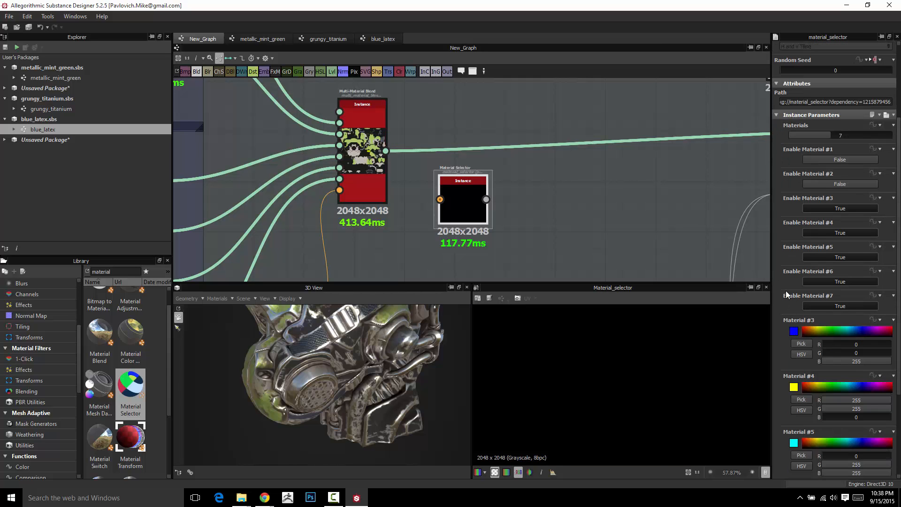
# Step: Set the Multi-Material Blend's Material 4 color to yellow RGB 255, 255, 0, collapsing its Material 3 settings first
pyautogui.doubleClick(365, 163)
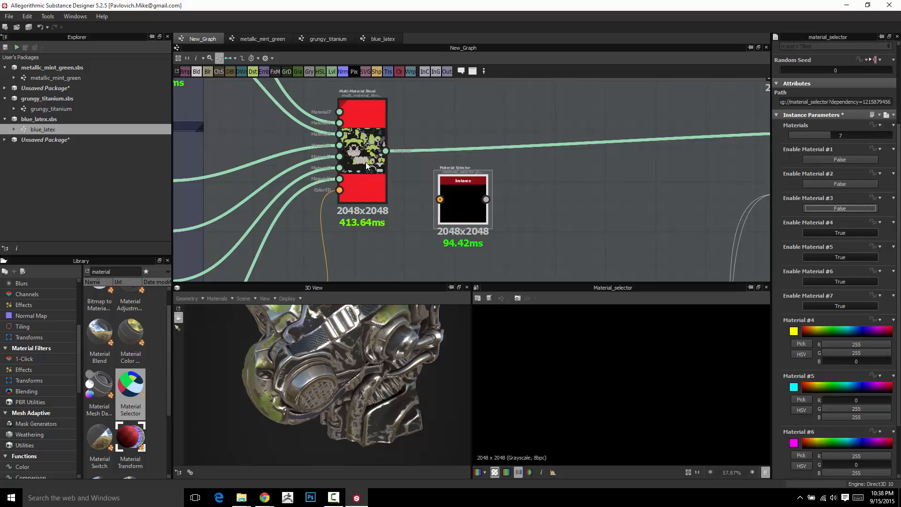
pyautogui.click(785, 281)
pyautogui.click(785, 291)
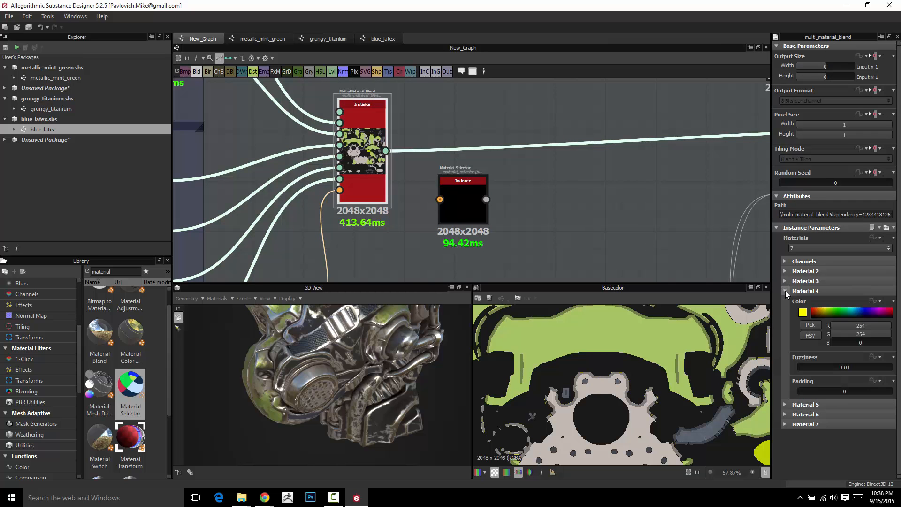
pyautogui.moveTo(897, 328); pyautogui.dragTo(896, 329)
# Step: Disable Material #4 in the Material Selector and expand the Multi-Material Blend's Material 5 settings
pyautogui.doubleClick(478, 200)
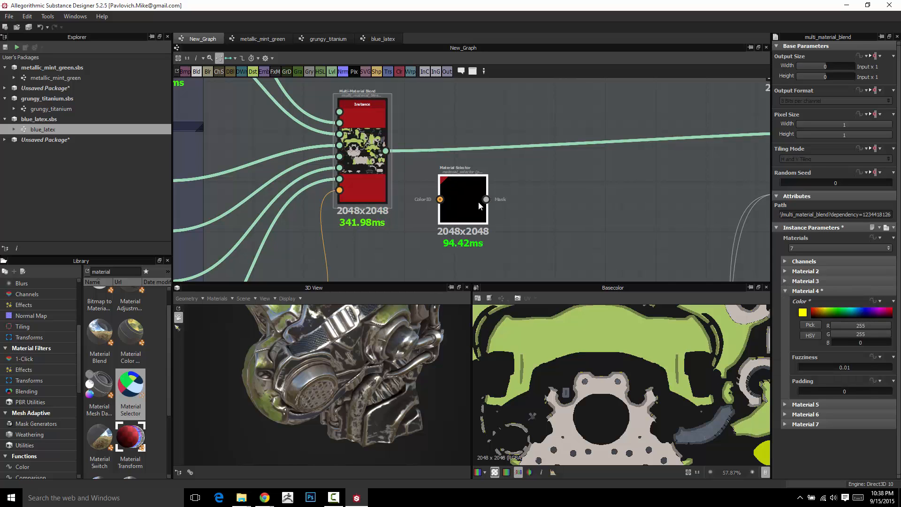
pyautogui.scroll(-4, 810, 320)
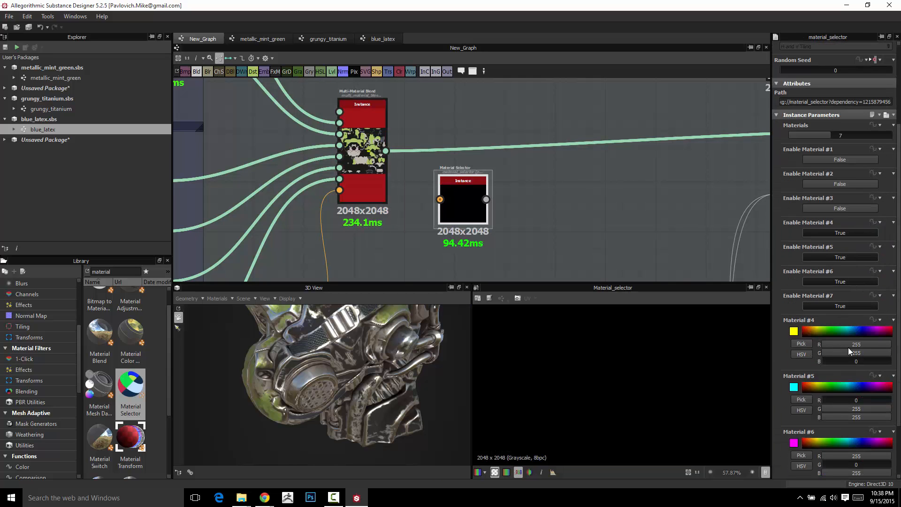
pyautogui.click(833, 237)
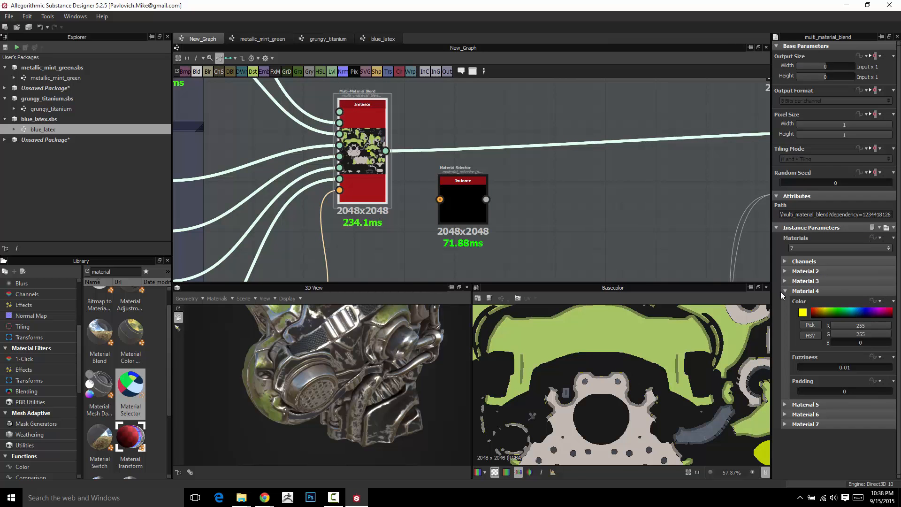
pyautogui.click(784, 292)
pyautogui.click(785, 300)
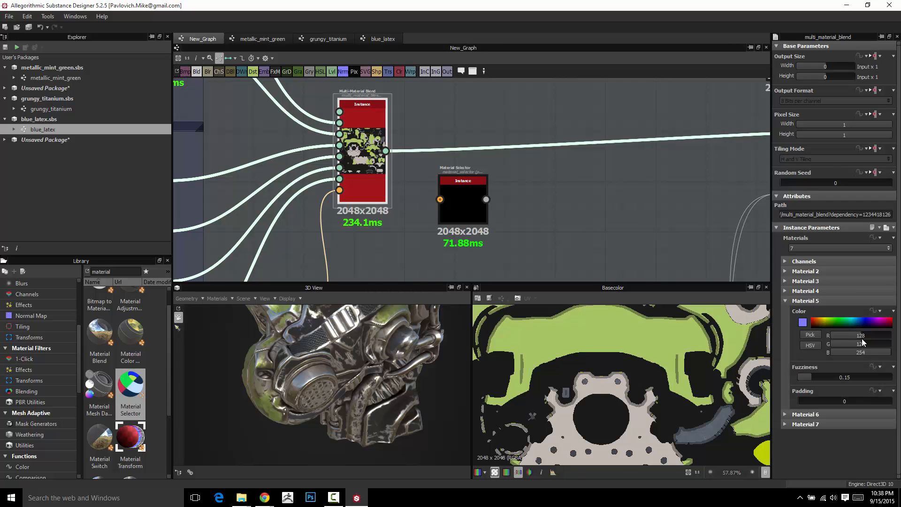
# Step: Set the Material Selector's Material #5 color to RGB 128, 125, 254, and disable Material #5
pyautogui.click(474, 219)
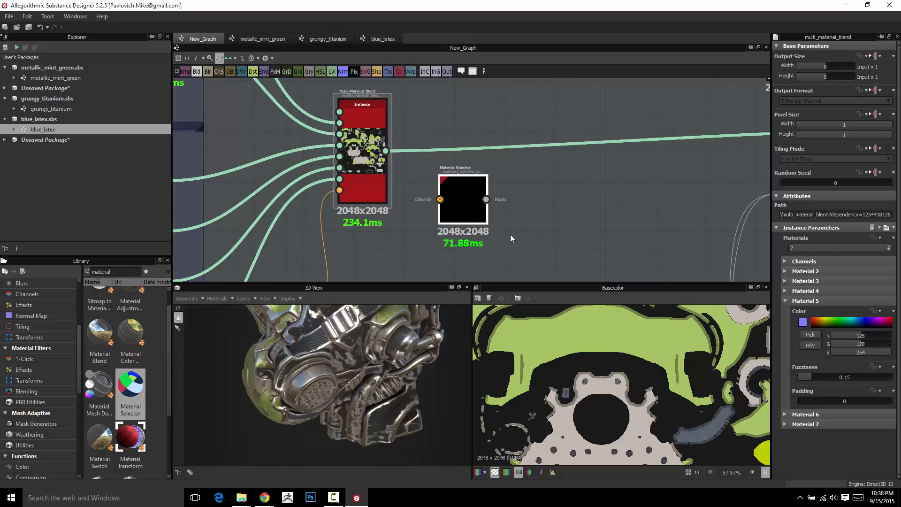
pyautogui.scroll(-4, 821, 338)
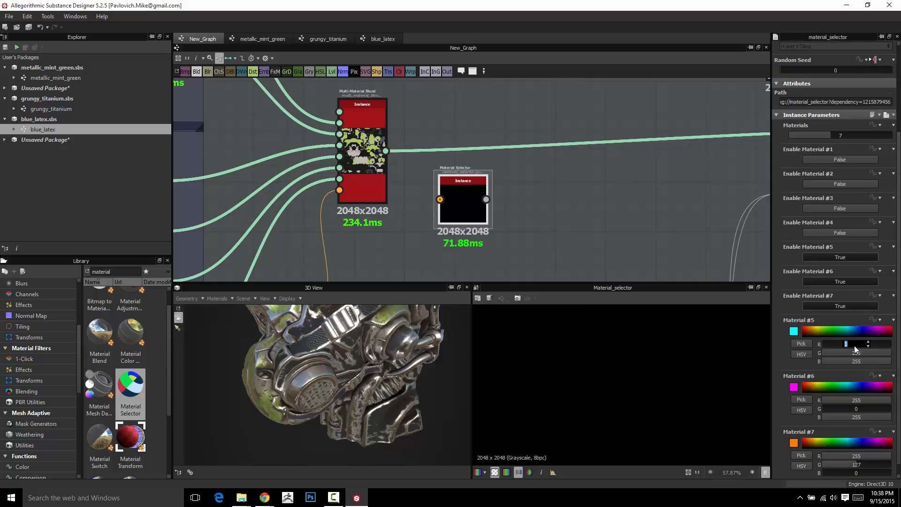
pyautogui.click(854, 345)
pyautogui.write('128')
pyautogui.press('Tab')
pyautogui.write('128')
pyautogui.press('Tab')
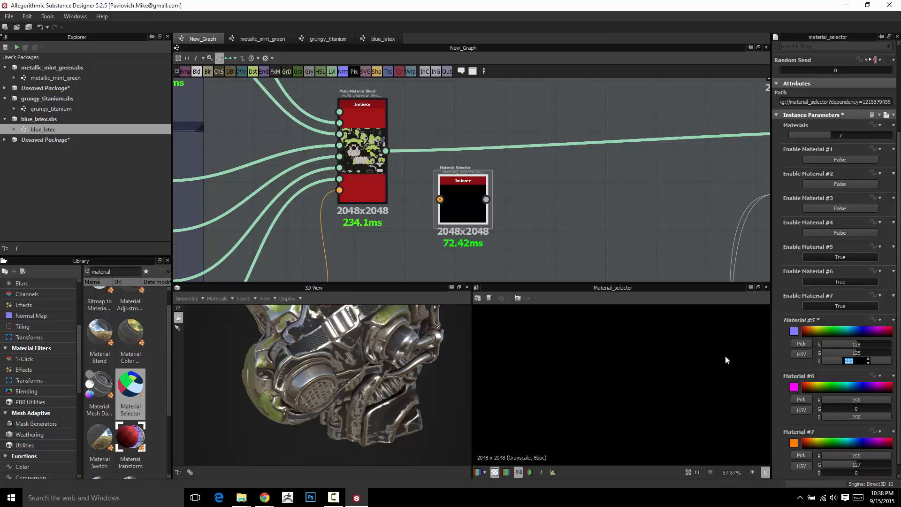
pyautogui.write('254')
pyautogui.press('Return')
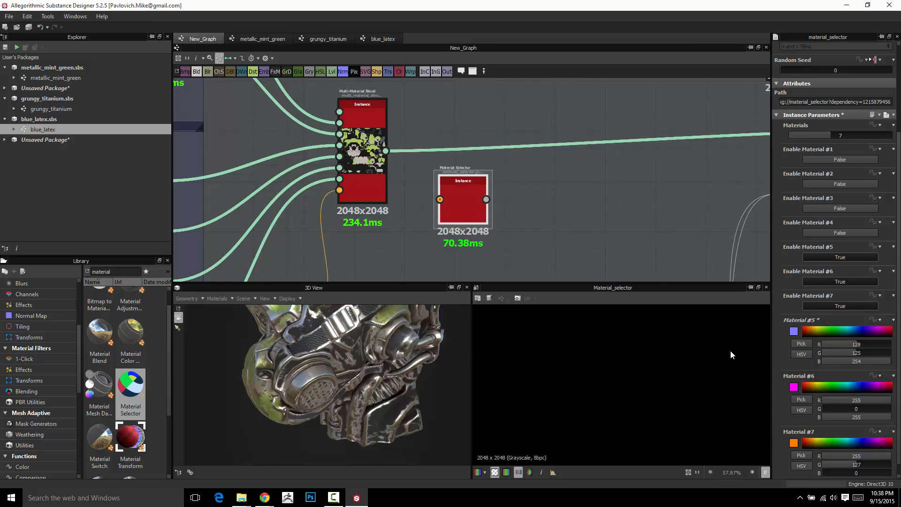
pyautogui.click(825, 257)
# Step: Check the Multi-Material Blend's Material 6 color and set the Material Selector's Material #6 to cyan RGB 0, 255, 255
pyautogui.click(362, 151)
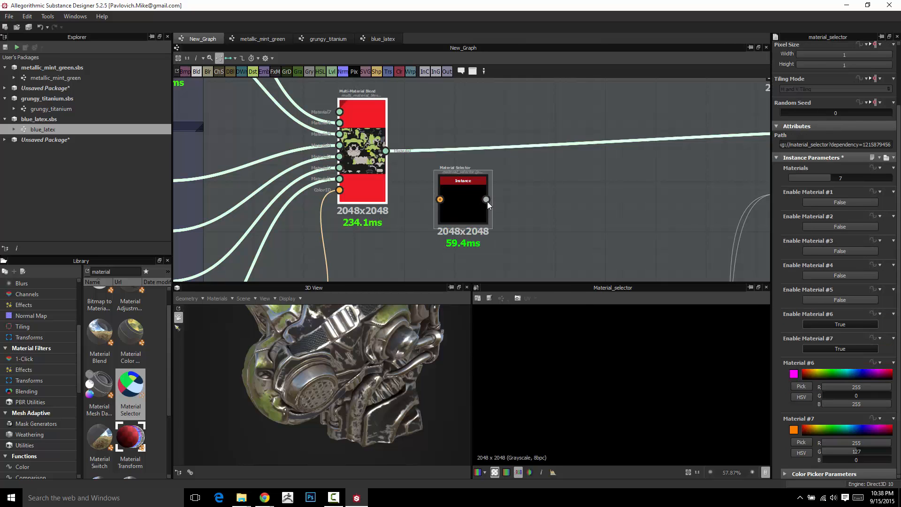
pyautogui.click(794, 301)
pyautogui.click(794, 310)
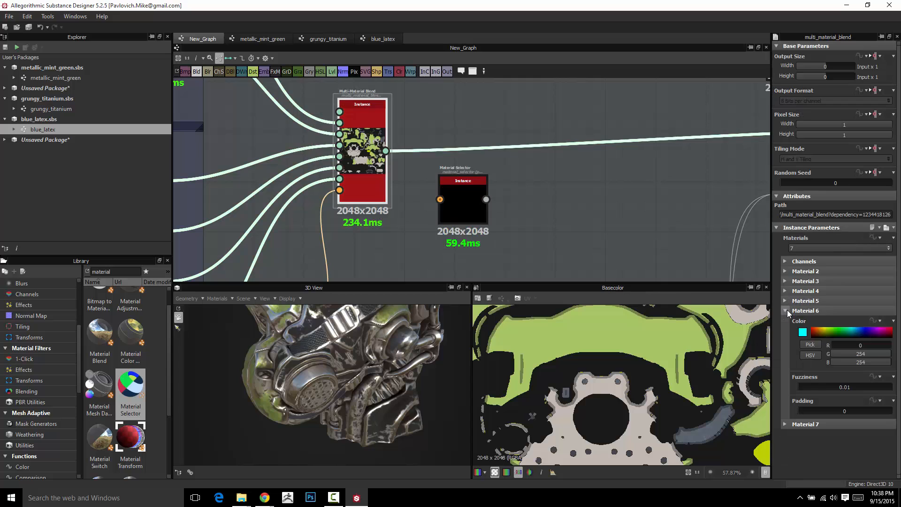
pyautogui.click(454, 206)
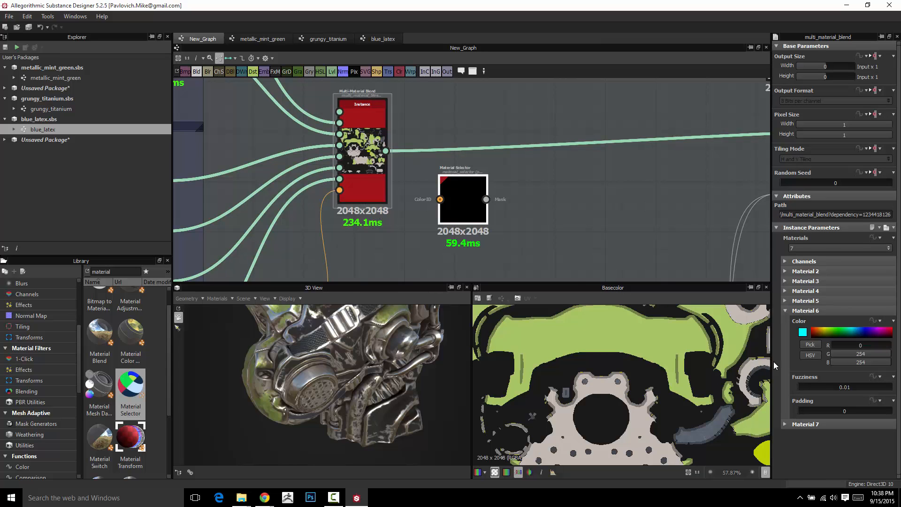
pyautogui.scroll(-3, 819, 370)
pyautogui.moveTo(856, 389); pyautogui.dragTo(894, 395)
# Step: Check the Multi-Material Blend's Material 7 settings and disable Material #6 in the Material Selector
pyautogui.click(362, 161)
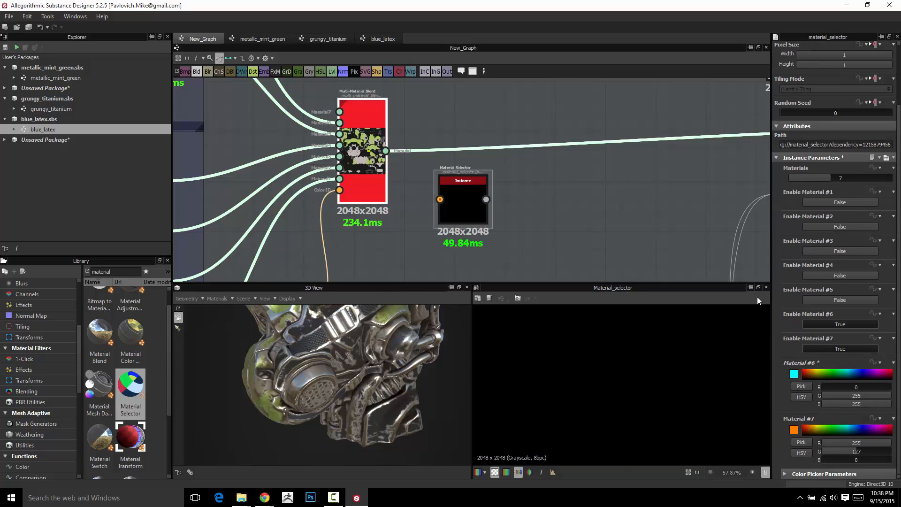
pyautogui.click(787, 312)
pyautogui.click(787, 320)
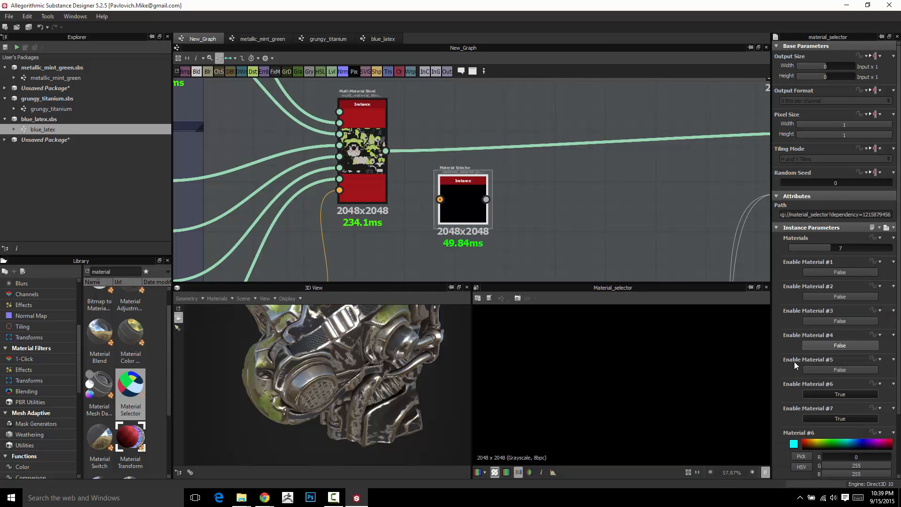
pyautogui.scroll(-3, 803, 359)
pyautogui.click(840, 324)
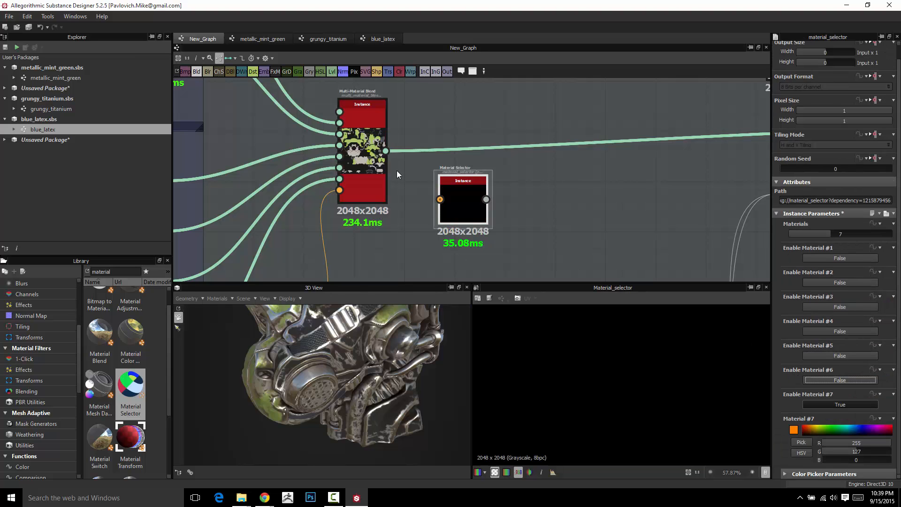
# Step: Set the Material Selector's Material #7 color to green RGB 0, 255, 0
pyautogui.scroll(-3, 362, 178)
pyautogui.moveTo(368, 224)
pyautogui.mouseDown(button='middle')
pyautogui.moveTo(372, 179)
pyautogui.moveTo(362, 231)
pyautogui.mouseUp(button='middle')
pyautogui.scroll(4, 360, 185)
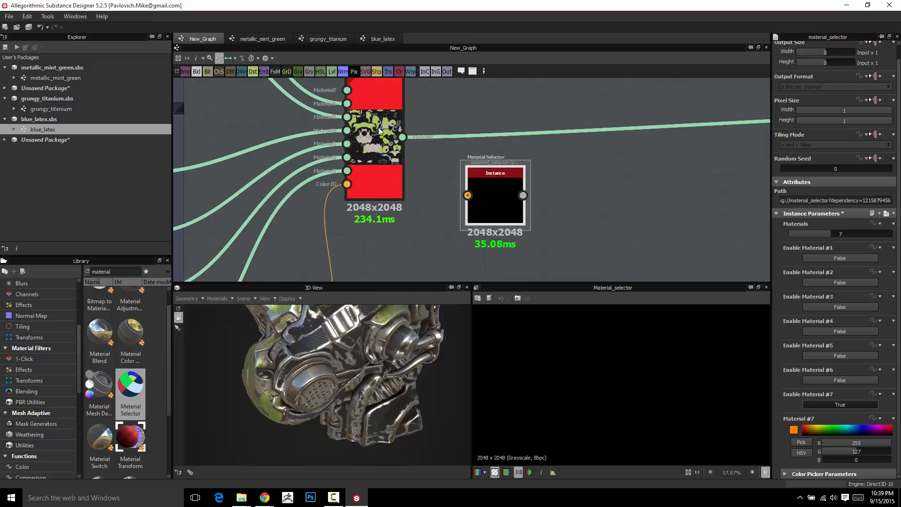
pyautogui.moveTo(377, 134); pyautogui.dragTo(354, 131, button='middle')
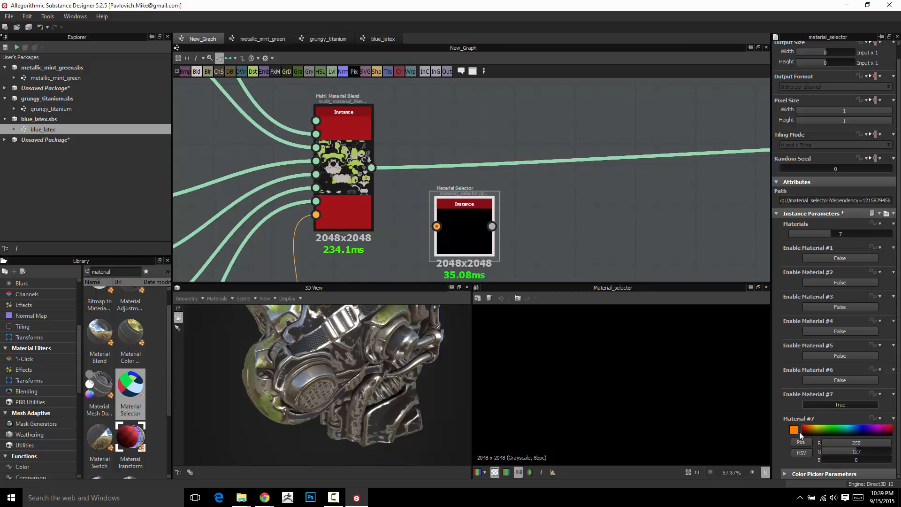
pyautogui.moveTo(860, 444); pyautogui.dragTo(798, 444)
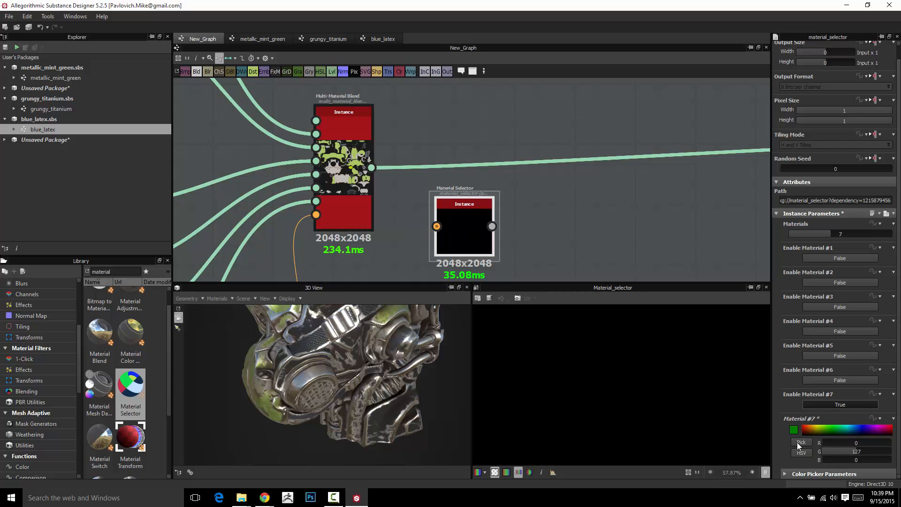
pyautogui.moveTo(867, 452); pyautogui.dragTo(896, 453)
# Step: Move the Material Selector away from the Multi-Material Blend and duplicate it, keeping the two selectors side by side
pyautogui.scroll(-3, 513, 259)
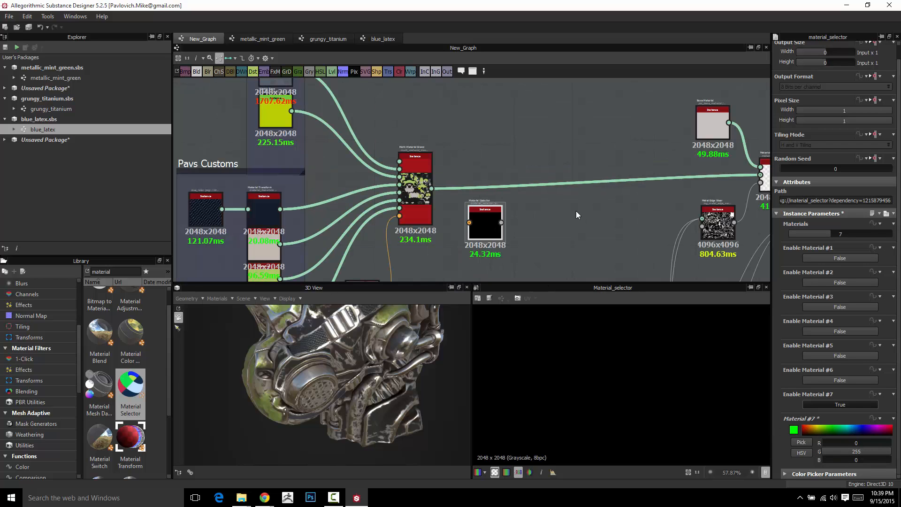
pyautogui.moveTo(484, 221); pyautogui.dragTo(541, 238)
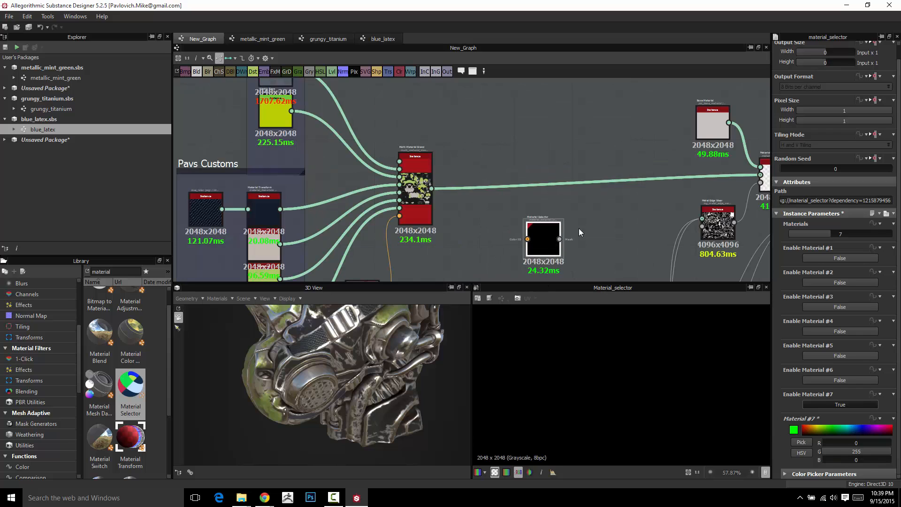
pyautogui.moveTo(571, 230); pyautogui.dragTo(513, 178, button='middle')
pyautogui.moveTo(488, 190); pyautogui.dragTo(532, 204)
pyautogui.hotkey('ctrl', 'd')
pyautogui.moveTo(432, 201); pyautogui.dragTo(442, 195)
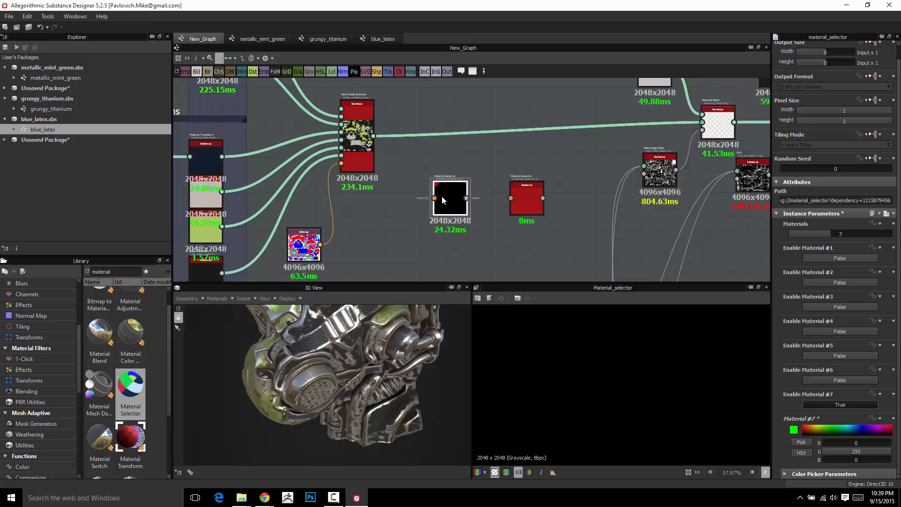
# Step: Disable Material #7 in the original Material Selector and move that node close to the Multi-Material Blend
pyautogui.click(838, 404)
pyautogui.moveTo(450, 197); pyautogui.dragTo(617, 197, button='middle')
pyautogui.moveTo(617, 196); pyautogui.dragTo(591, 174)
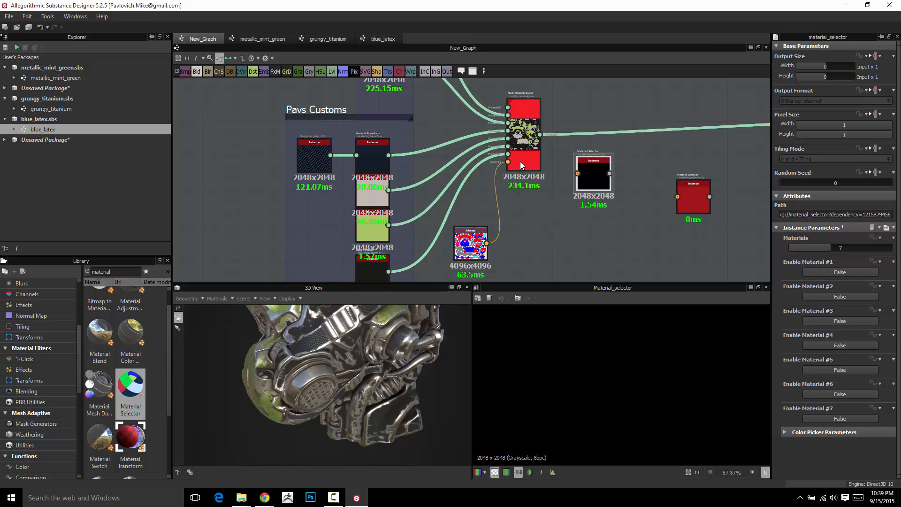
# Step: Delete the Pavs Customs frame and the other frame above it, keeping the material nodes inside
pyautogui.scroll(5, 521, 162)
pyautogui.scroll(-5, 512, 166)
pyautogui.moveTo(464, 222); pyautogui.dragTo(483, 259, button='middle')
pyautogui.scroll(3, 481, 139)
pyautogui.scroll(-4, 474, 211)
pyautogui.moveTo(474, 217); pyautogui.dragTo(476, 179, button='middle')
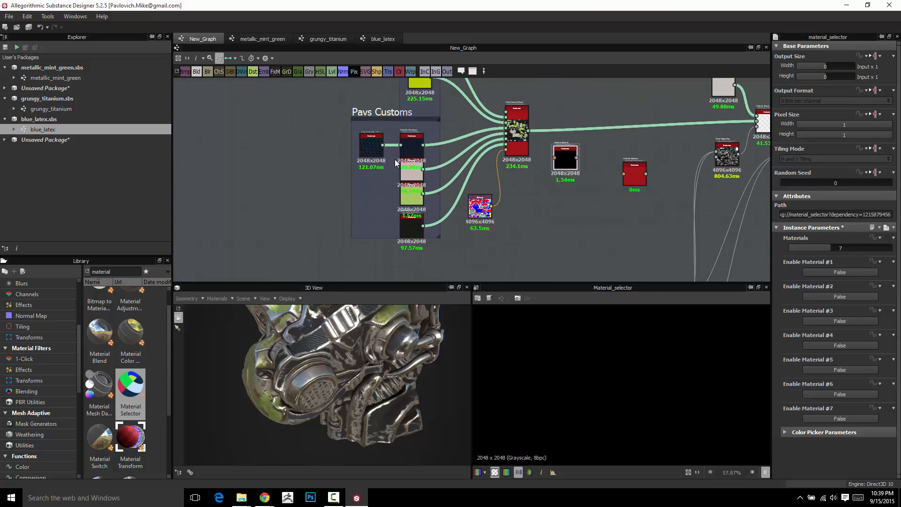
pyautogui.click(378, 111)
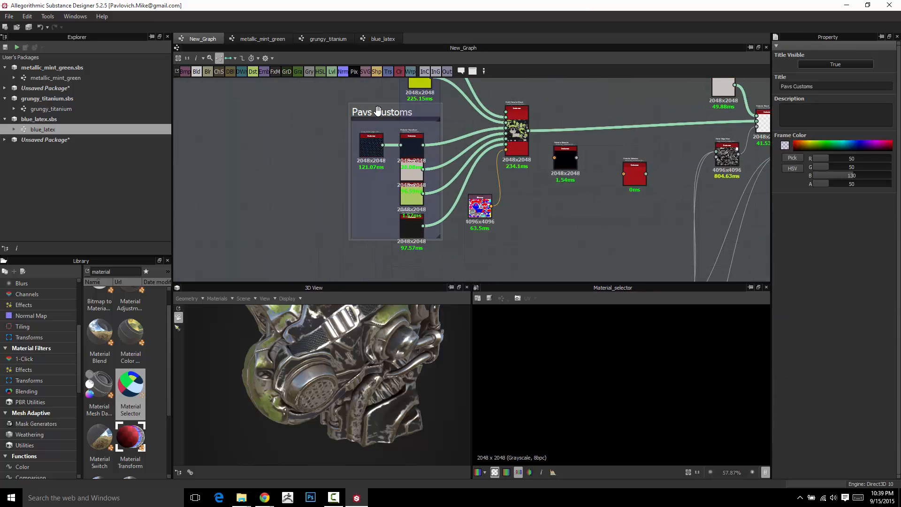
pyautogui.press('Delete')
pyautogui.moveTo(378, 114); pyautogui.dragTo(312, 164, button='middle')
pyautogui.click(395, 123)
pyautogui.press('Delete')
# Step: Move the blue_latex, Material Transform and base material nodes up beneath the yellow material node, and select the Metal 006 node
pyautogui.moveTo(312, 164); pyautogui.dragTo(375, 277)
pyautogui.moveTo(409, 194); pyautogui.dragTo(412, 168, button='middle')
pyautogui.moveTo(377, 158); pyautogui.dragTo(385, 130)
pyautogui.moveTo(409, 112); pyautogui.dragTo(409, 202, button='middle')
pyautogui.scroll(3, 409, 202)
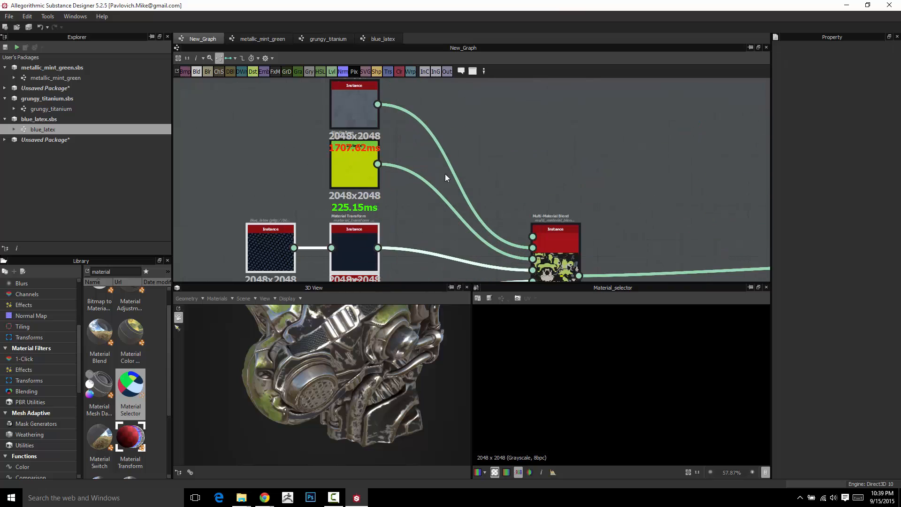
pyautogui.moveTo(463, 139); pyautogui.dragTo(449, 188, button='middle')
pyautogui.click(369, 140)
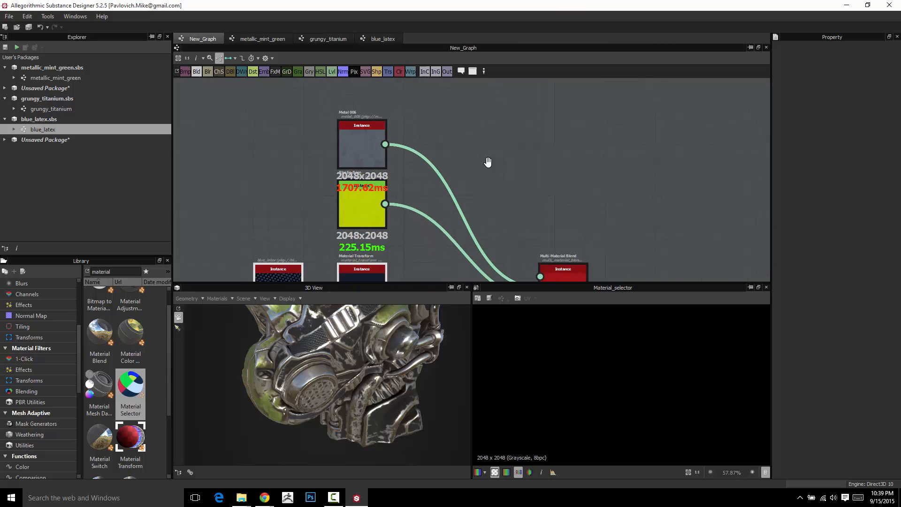
pyautogui.moveTo(368, 138); pyautogui.dragTo(343, 131, button='middle')
pyautogui.moveTo(338, 132); pyautogui.dragTo(330, 128)
pyautogui.moveTo(510, 197); pyautogui.dragTo(511, 103, button='middle')
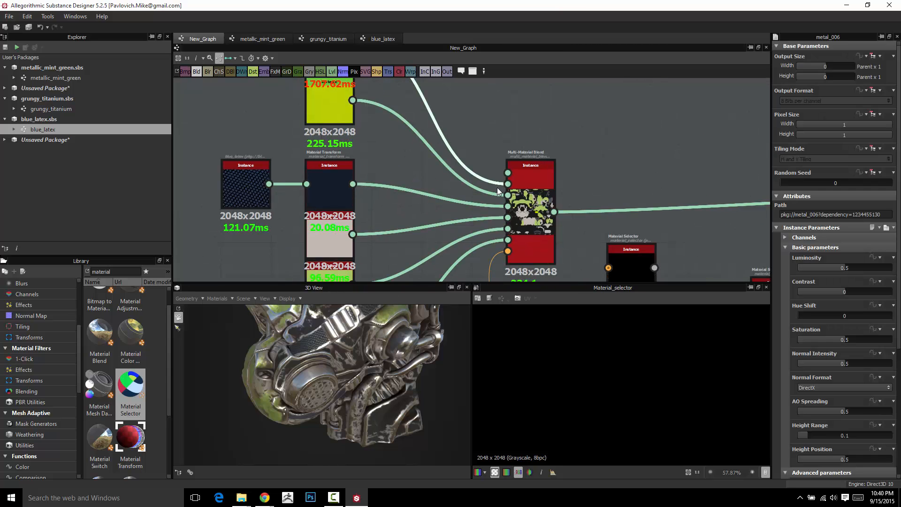
pyautogui.scroll(3, 507, 185)
pyautogui.scroll(-4, 509, 184)
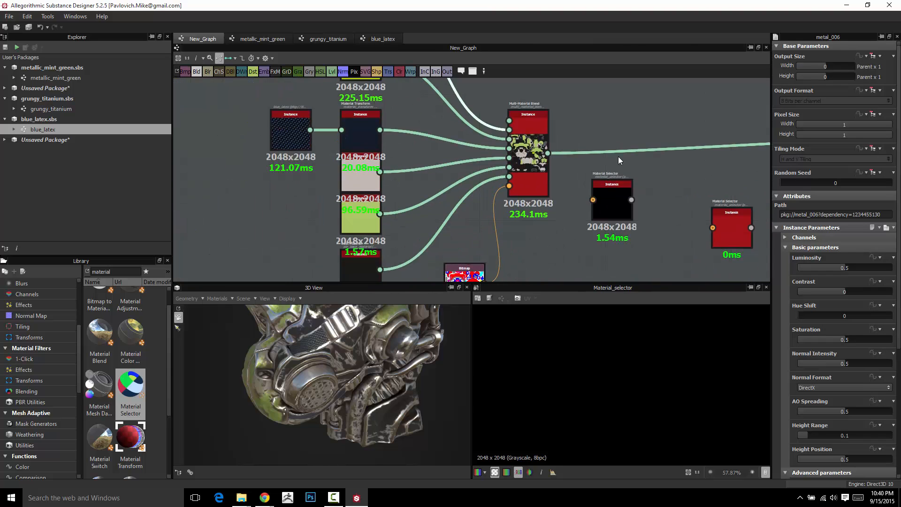
# Step: Enable Material #6 in the Material Selector, connect the color bitmap to its Color ID input, and toggle Material #6 to compare the mask
pyautogui.click(607, 202)
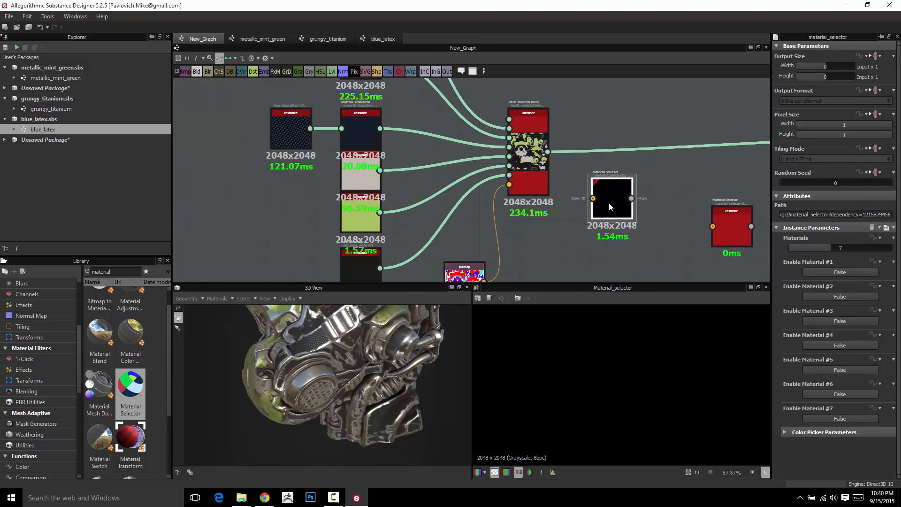
pyautogui.click(841, 394)
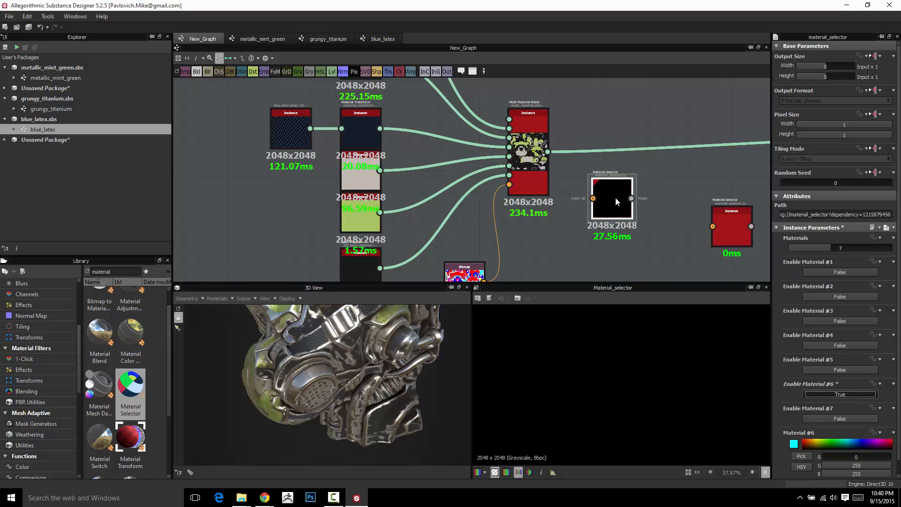
pyautogui.moveTo(501, 273); pyautogui.dragTo(489, 235, button='middle')
pyautogui.moveTo(471, 245); pyautogui.dragTo(580, 162)
pyautogui.scroll(-5, 624, 371)
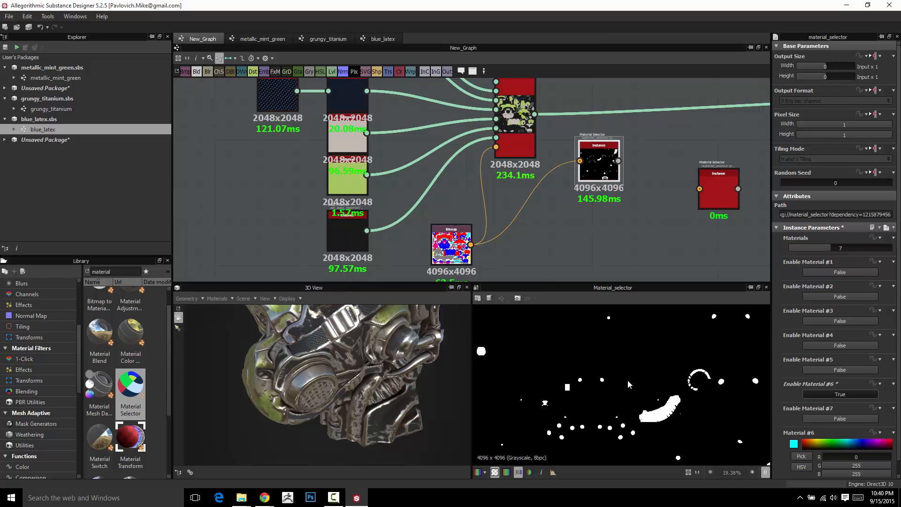
pyautogui.click(838, 394)
pyautogui.click(838, 394)
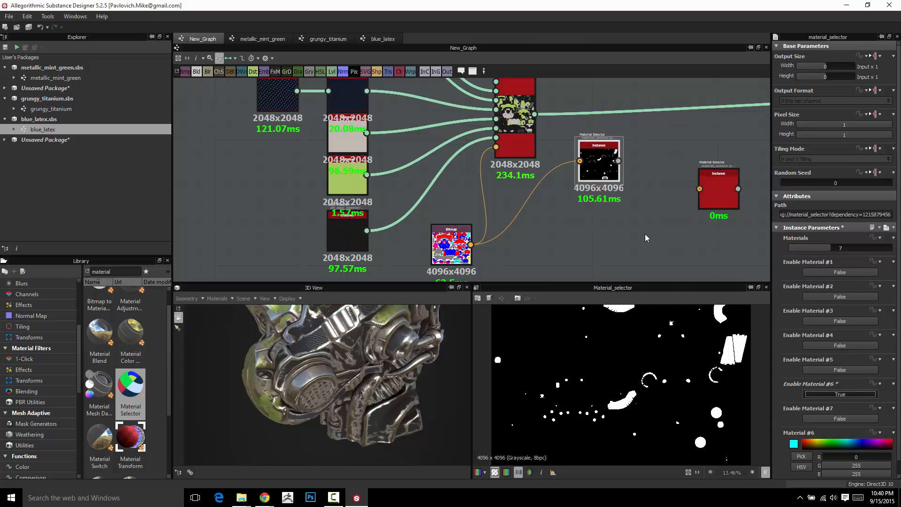
# Step: Move the Material Selector further below the Multi-Material Blend's output, and look over the material nodes feeding the blend
pyautogui.moveTo(603, 162); pyautogui.dragTo(624, 218)
pyautogui.moveTo(590, 137)
pyautogui.mouseDown(button='middle')
pyautogui.moveTo(582, 255)
pyautogui.moveTo(602, 325)
pyautogui.mouseUp(button='middle')
pyautogui.scroll(3, 403, 161)
pyautogui.scroll(1, 367, 154)
pyautogui.scroll(-1, 368, 156)
pyautogui.moveTo(403, 141); pyautogui.dragTo(394, 74, button='middle')
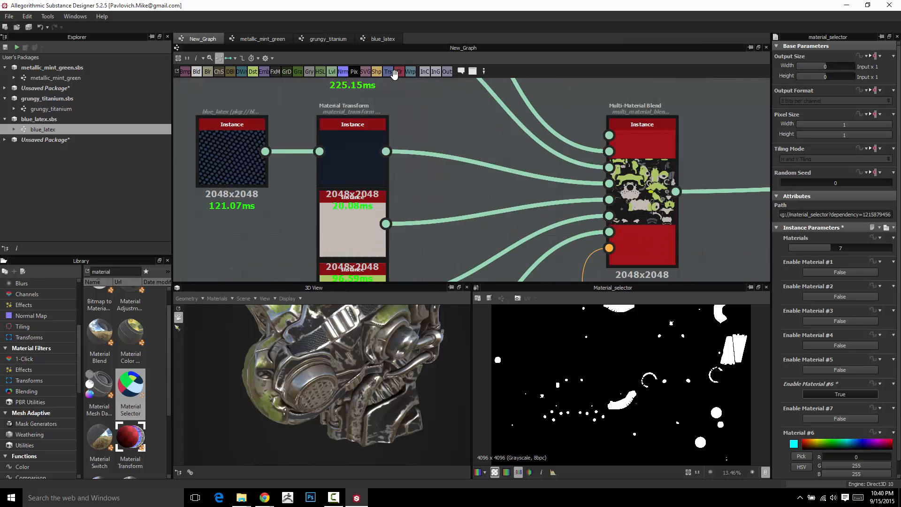
pyautogui.moveTo(353, 176); pyautogui.dragTo(347, 122, button='middle')
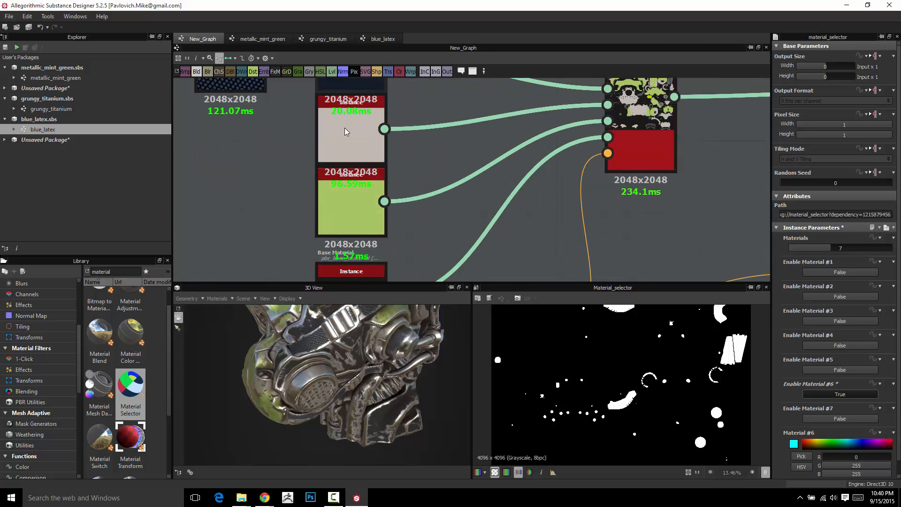
# Step: Preview the grungy_titanium material on its own in the 3D view and check which input of the Multi-Material Blend it feeds
pyautogui.doubleClick(345, 135)
pyautogui.rightClick(345, 135)
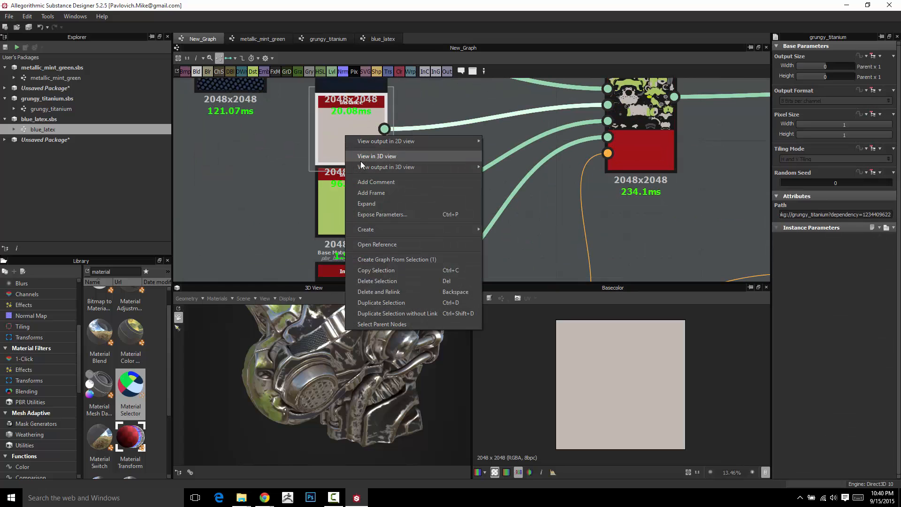
pyautogui.moveTo(362, 168)
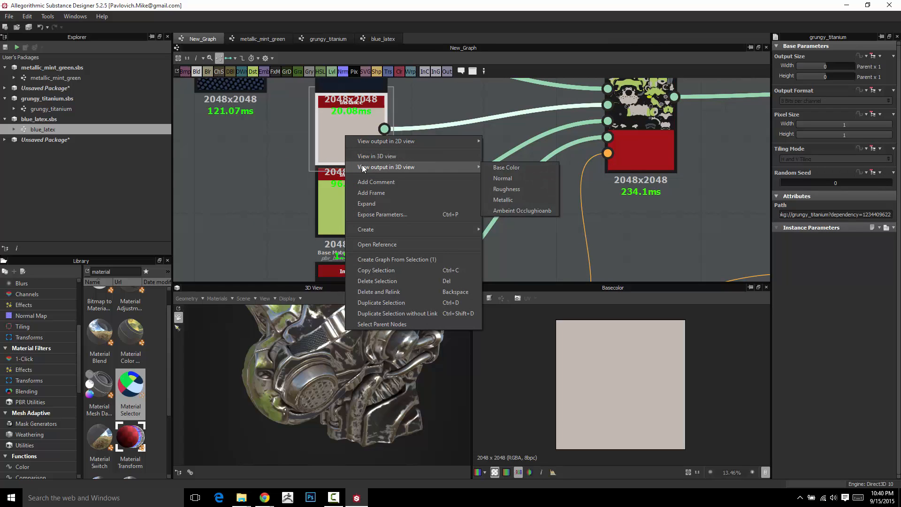
pyautogui.click(400, 155)
pyautogui.scroll(-1, 431, 173)
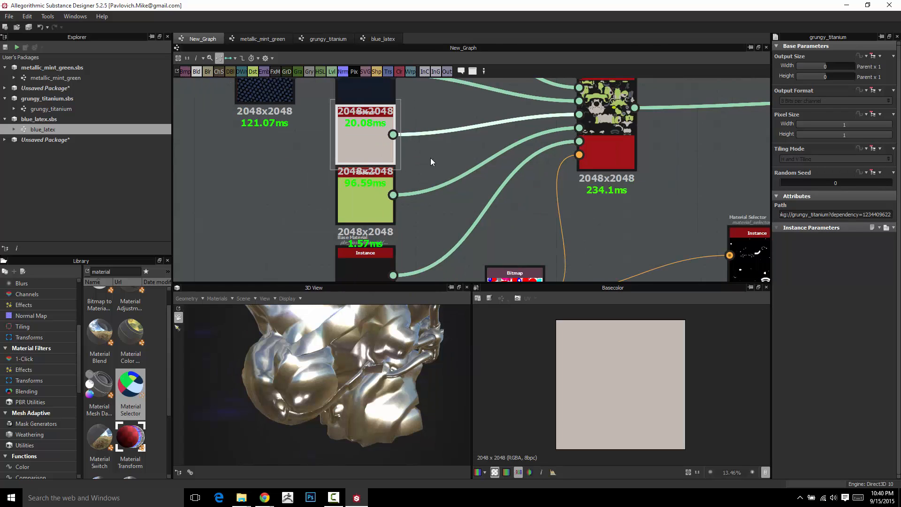
pyautogui.scroll(-3, 441, 160)
pyautogui.moveTo(424, 159); pyautogui.dragTo(378, 159, button='middle')
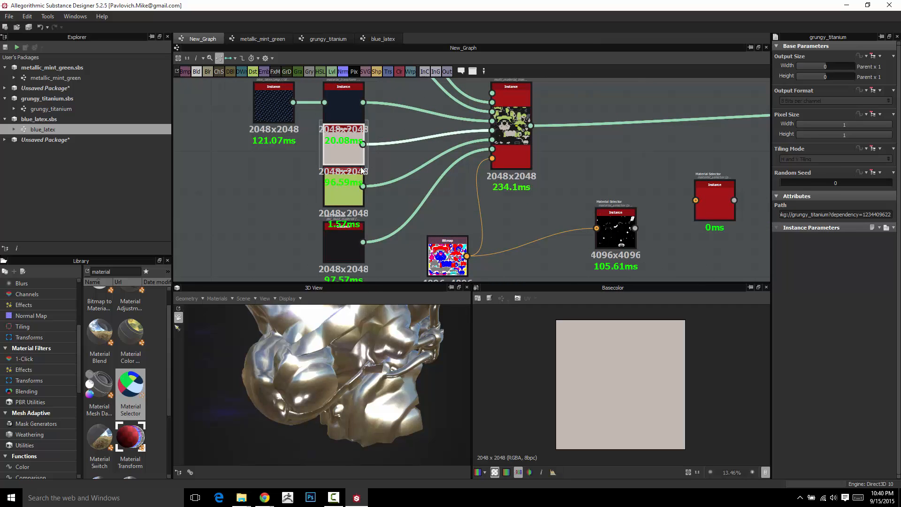
pyautogui.scroll(3, 372, 177)
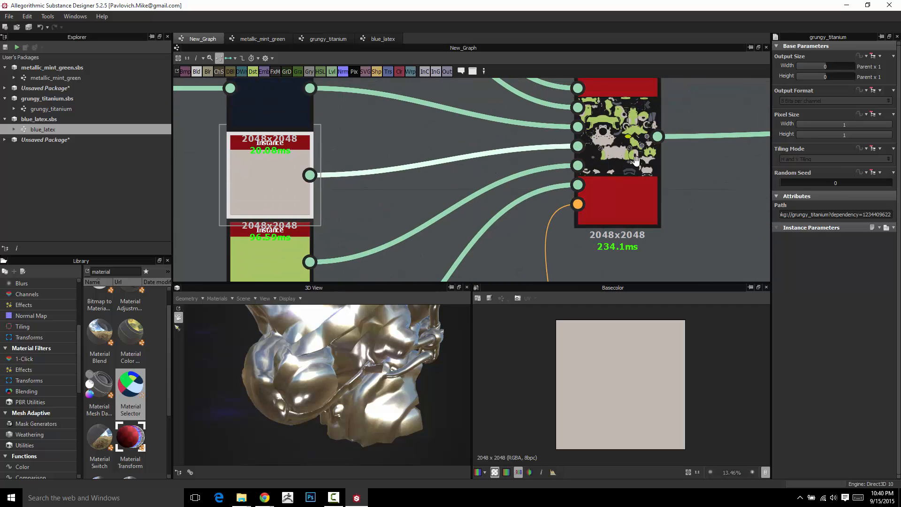
# Step: Enable Material #3 in the connected Material Selector so its mask also covers the blue ID areas
pyautogui.moveTo(664, 183); pyautogui.dragTo(540, 92, button='middle')
pyautogui.click(724, 238)
pyautogui.click(832, 321)
pyautogui.scroll(-2, 491, 204)
pyautogui.scroll(2, 304, 177)
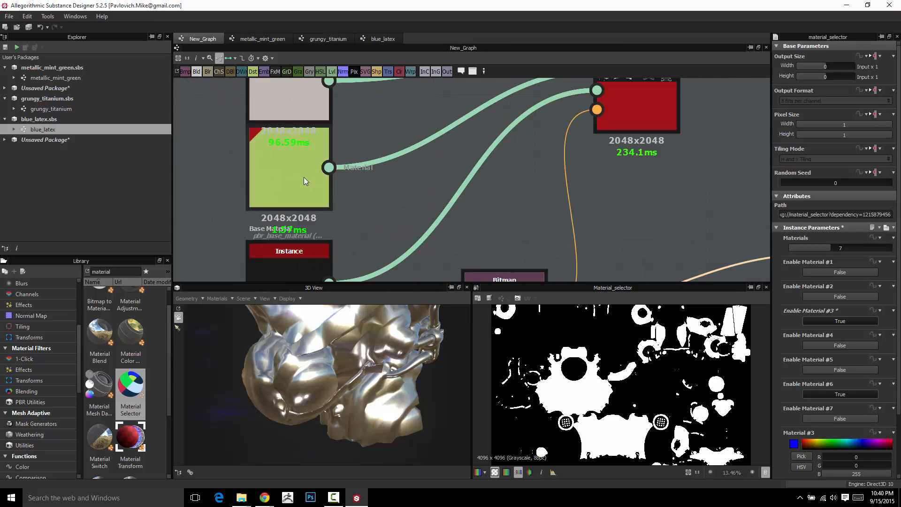
# Step: Check the metallic_mint_green node, and enable Material #2 in the connected Material Selector
pyautogui.click(303, 176)
pyautogui.scroll(-2, 393, 203)
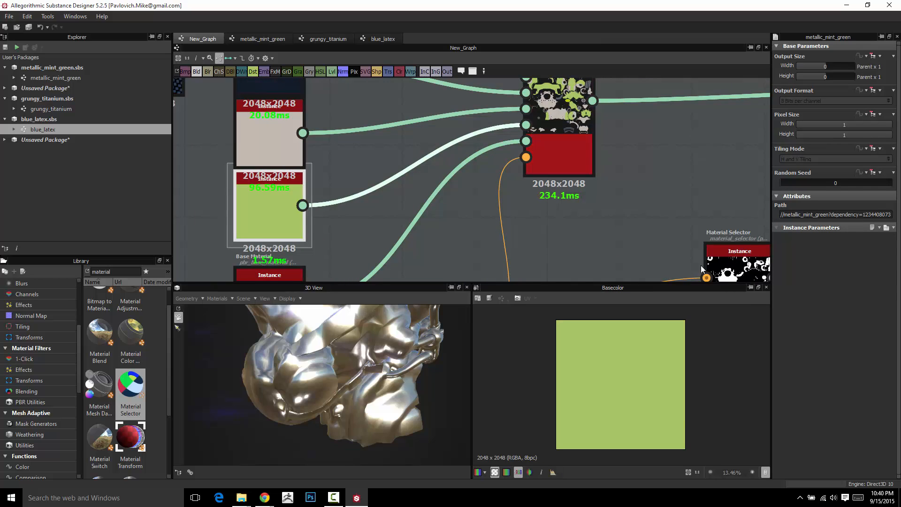
pyautogui.click(733, 257)
pyautogui.click(834, 297)
pyautogui.scroll(-2, 619, 235)
pyautogui.scroll(-3, 604, 393)
pyautogui.scroll(2, 611, 376)
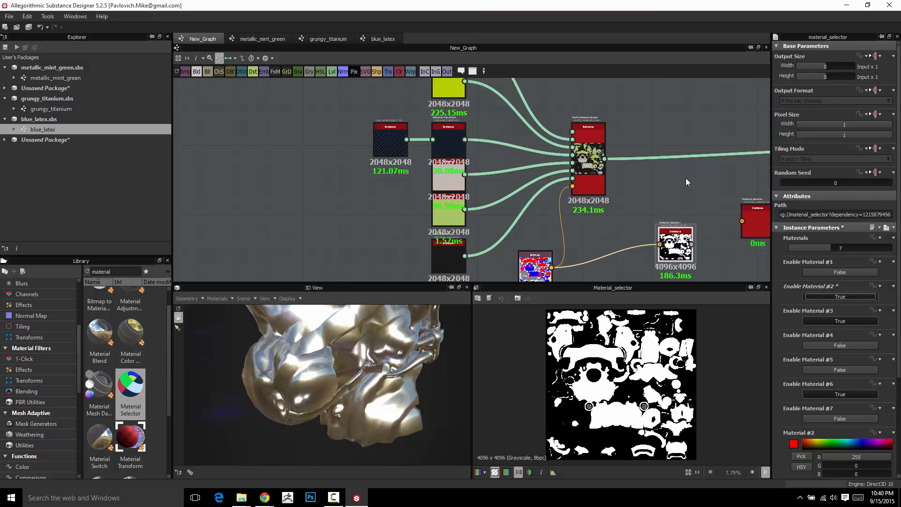
# Step: Move the connected Material Selector below the Metal Edge Wear node and link its output to that node's optional mask input
pyautogui.moveTo(688, 183); pyautogui.dragTo(456, 111, button='middle')
pyautogui.moveTo(449, 174); pyautogui.dragTo(478, 244)
pyautogui.keyDown('alt'); pyautogui.moveTo(545, 162); pyautogui.dragTo(440, 127, button='right'); pyautogui.keyUp('alt')
pyautogui.moveTo(440, 126); pyautogui.dragTo(347, 95, button='middle')
pyautogui.moveTo(412, 193); pyautogui.dragTo(477, 201)
pyautogui.moveTo(533, 159); pyautogui.dragTo(531, 198, button='middle')
pyautogui.scroll(2, 474, 238)
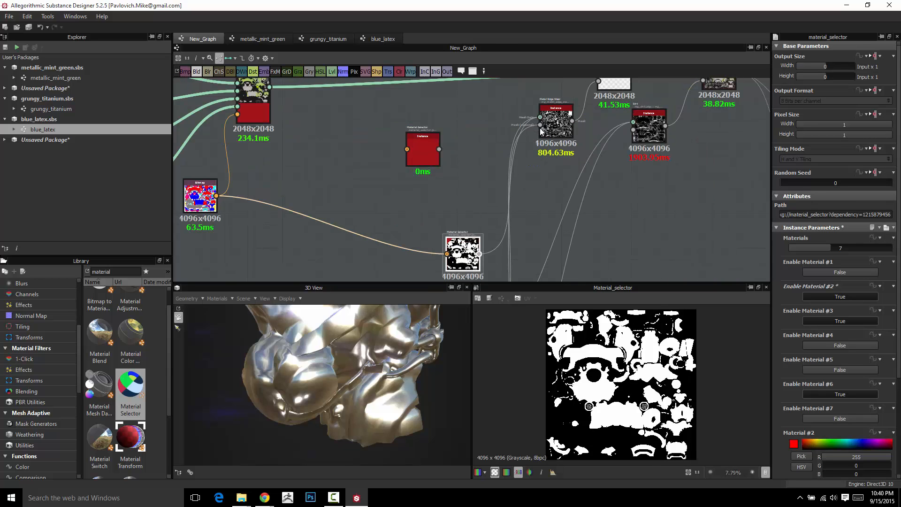
# Step: Show the graph's final outputs in the 3D view again and inspect the head from several angles
pyautogui.scroll(-3, 613, 212)
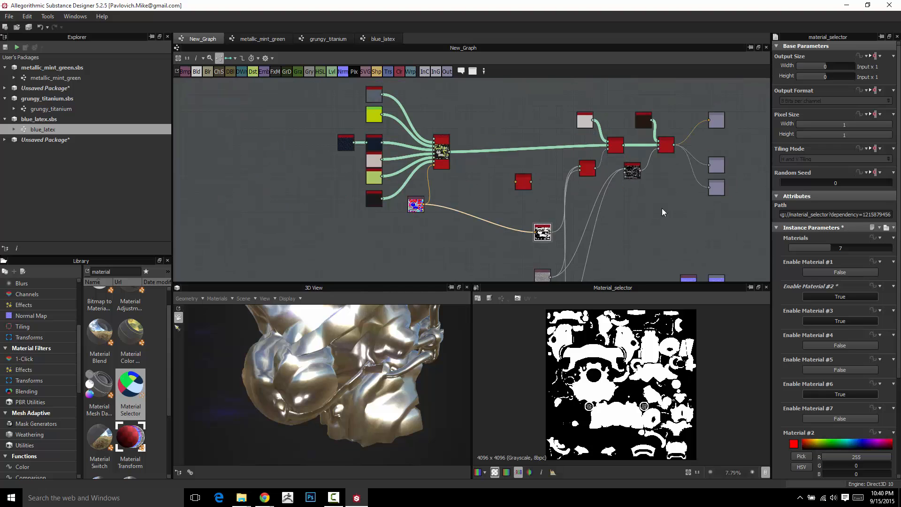
pyautogui.rightClick(648, 145)
pyautogui.click(682, 200)
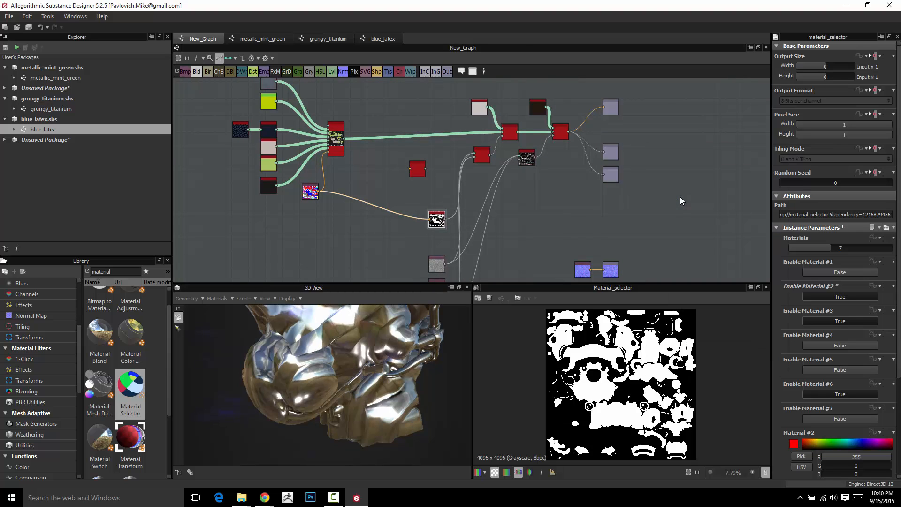
pyautogui.moveTo(349, 370); pyautogui.dragTo(424, 256)
pyautogui.moveTo(391, 345); pyautogui.dragTo(310, 366)
pyautogui.scroll(-4, 354, 354)
pyautogui.scroll(5, 351, 371)
pyautogui.scroll(-3, 352, 371)
# Step: Set the lowest base material's Base Color to brown, RGB 82, 53, 14, and review it on the head
pyautogui.doubleClick(269, 188)
pyautogui.click(794, 298)
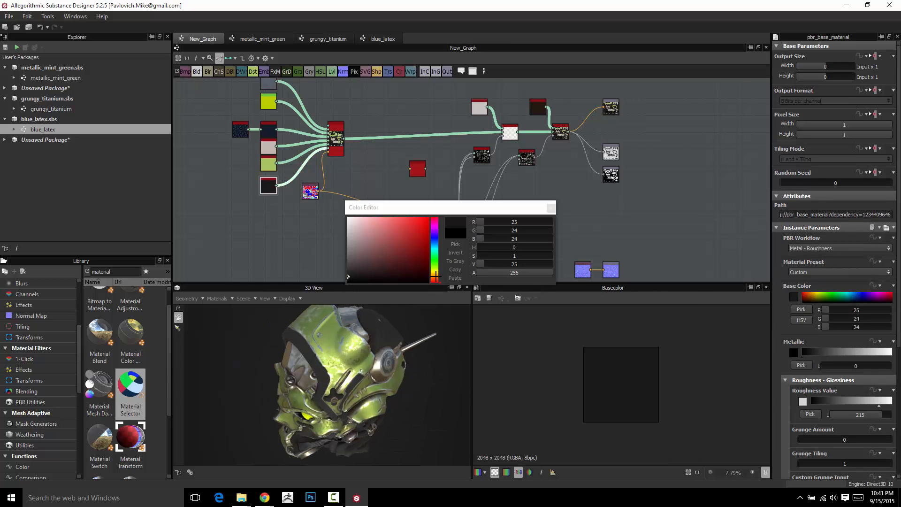
pyautogui.moveTo(435, 277); pyautogui.dragTo(436, 274)
pyautogui.click(388, 265)
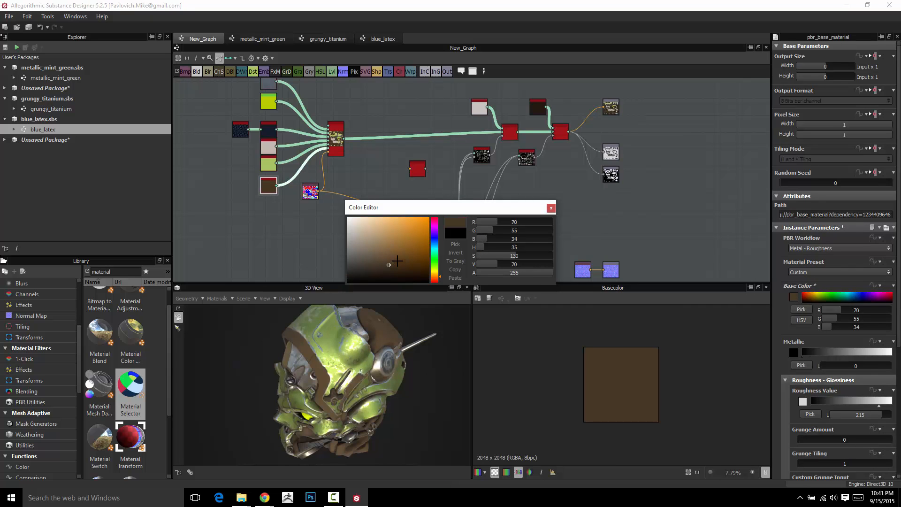
pyautogui.click(407, 260)
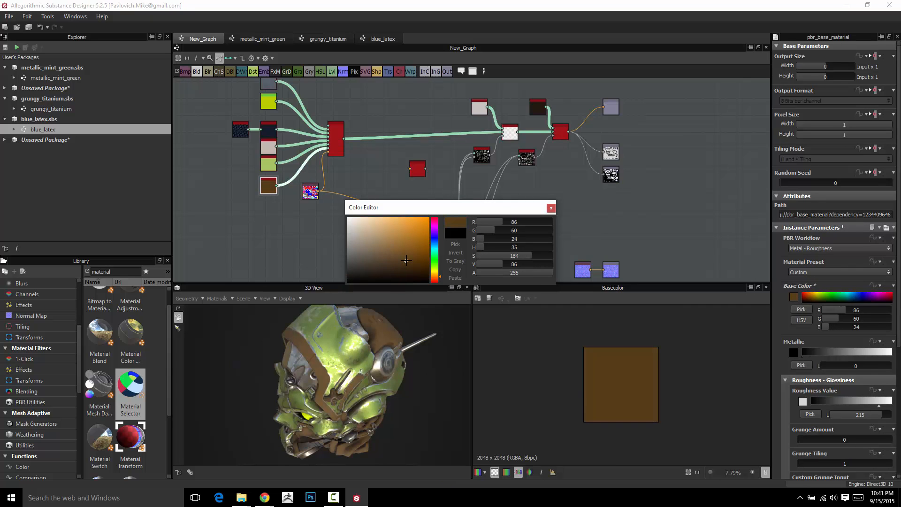
pyautogui.click(415, 262)
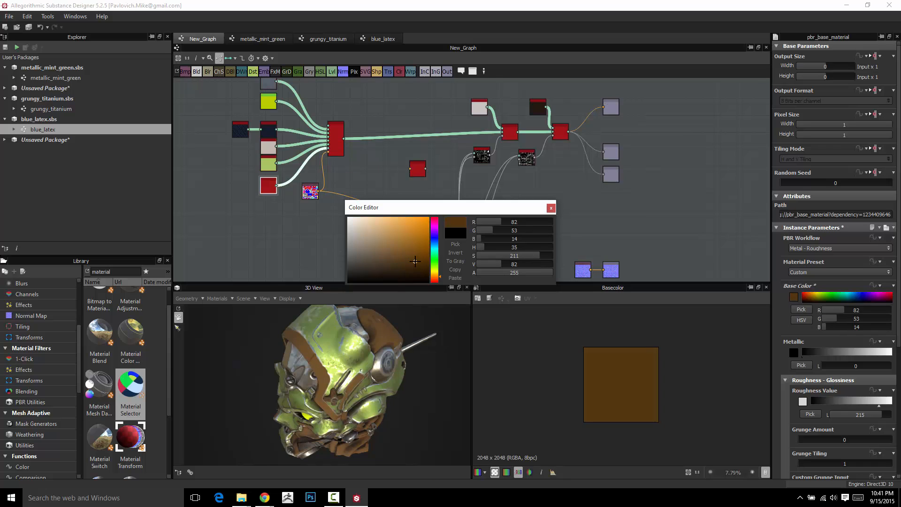
pyautogui.click(551, 208)
pyautogui.moveTo(463, 337); pyautogui.dragTo(423, 303)
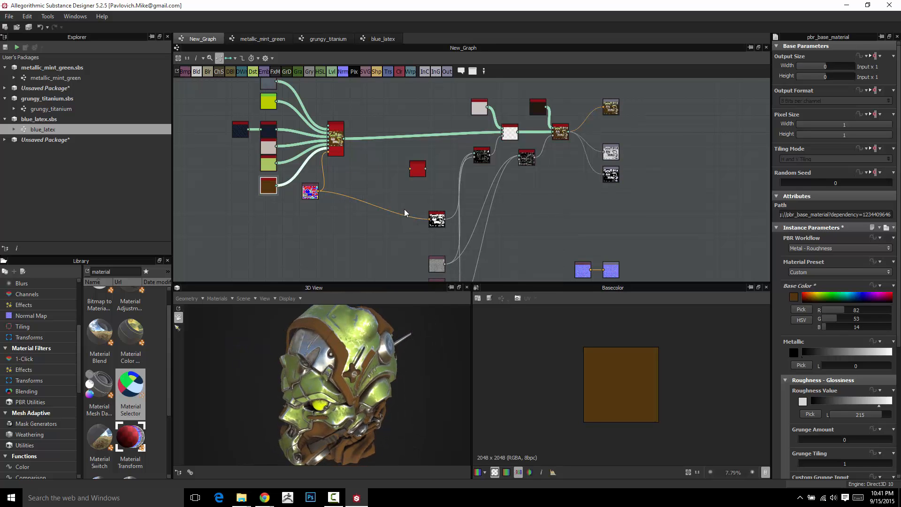
pyautogui.scroll(3, 406, 213)
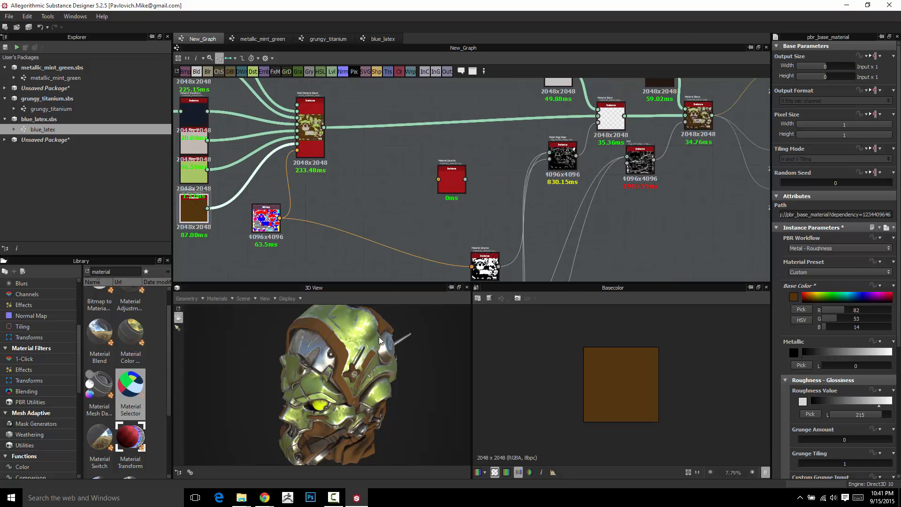
# Step: Change the base material's Base Color to green, RGB 30, 82, 14, and set its Roughness Value to 81
pyautogui.click(794, 297)
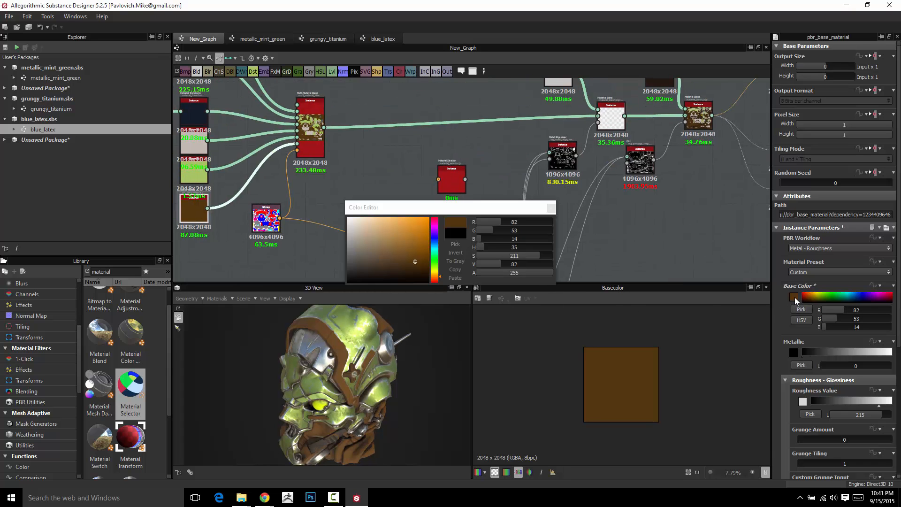
pyautogui.click(436, 264)
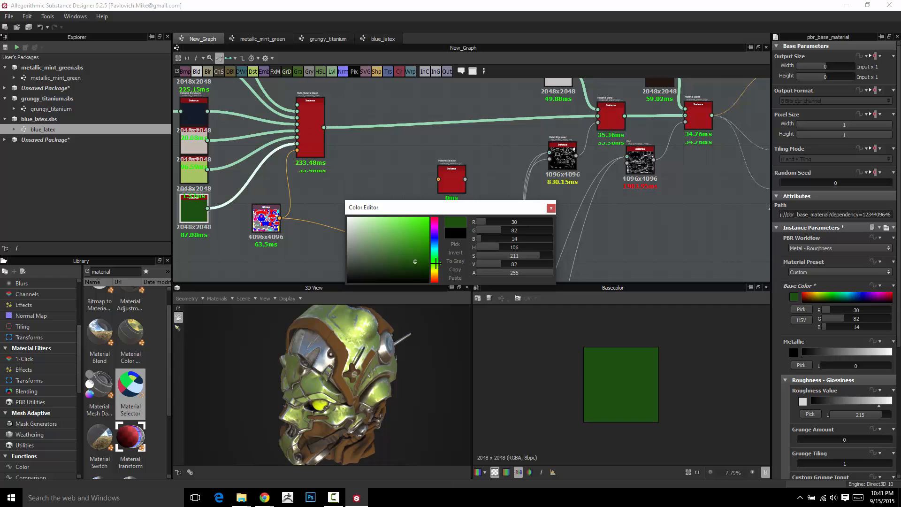
pyautogui.click(551, 207)
pyautogui.click(824, 401)
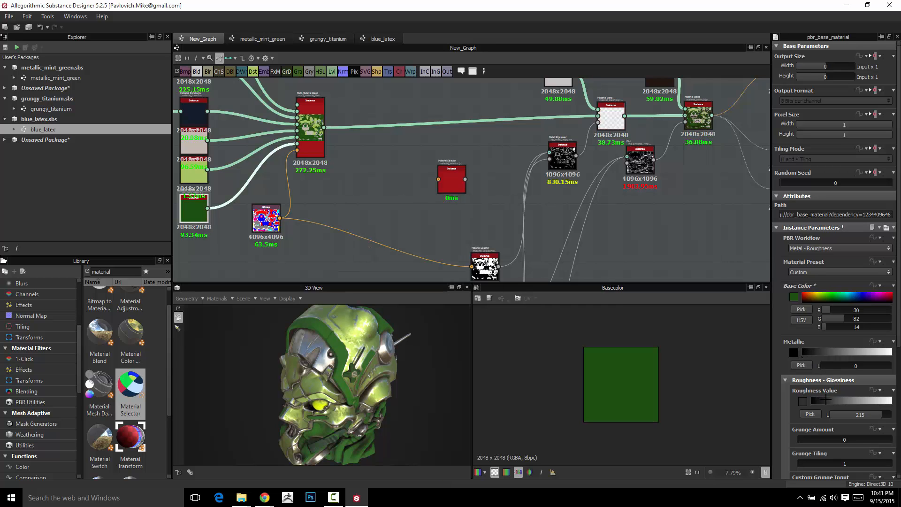
pyautogui.click(837, 401)
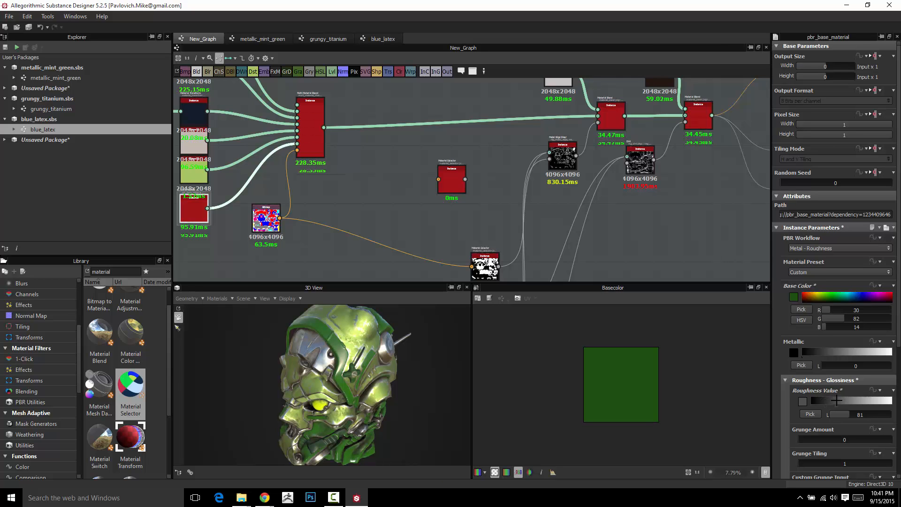
pyautogui.moveTo(337, 412)
pyautogui.mouseDown()
pyautogui.moveTo(285, 408)
pyautogui.moveTo(358, 410)
pyautogui.moveTo(346, 407)
pyautogui.mouseUp()
# Step: Move the unconnected Material Selector slightly lower in the graph
pyautogui.moveTo(484, 142); pyautogui.dragTo(460, 176, button='middle')
pyautogui.moveTo(428, 215); pyautogui.dragTo(423, 239)
pyautogui.moveTo(448, 165); pyautogui.dragTo(492, 152, button='middle')
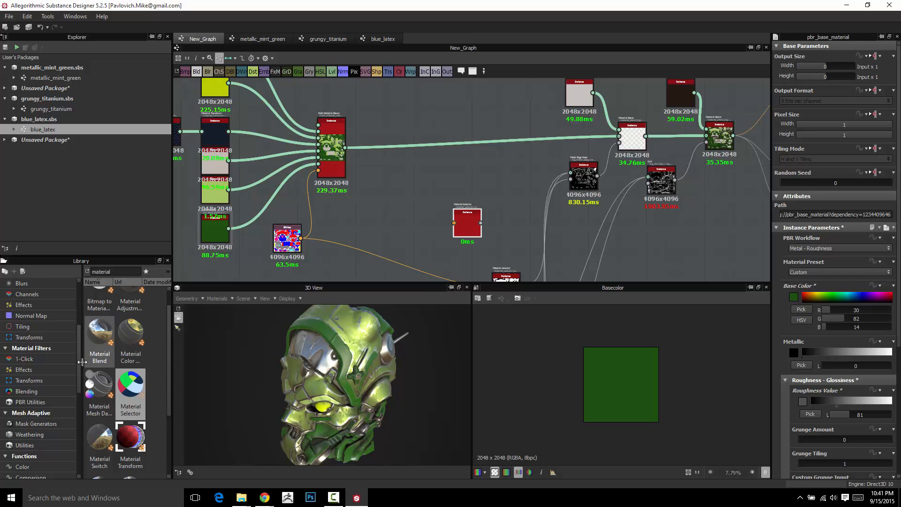
# Step: Add a Sun Bleach mask generator from the Mesh Adaptive library above the unconnected Material Selector
pyautogui.scroll(5, 28, 341)
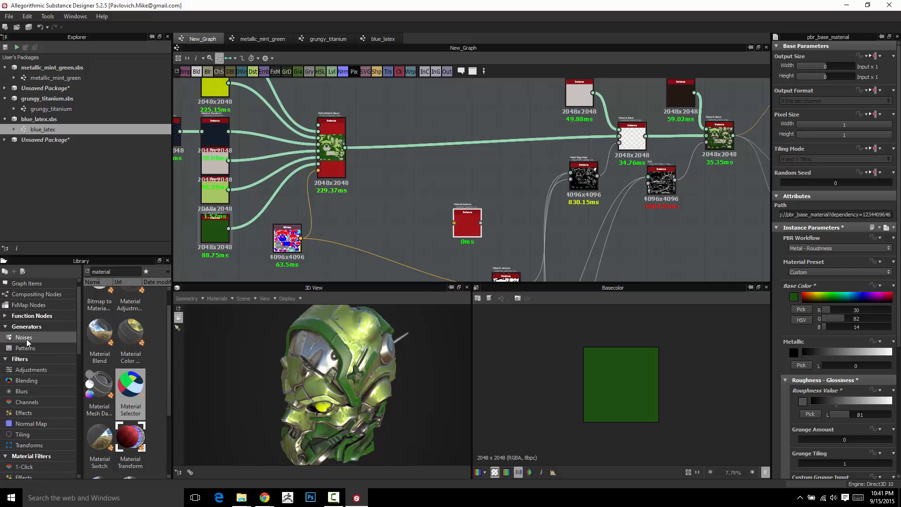
pyautogui.scroll(-3, 78, 359)
pyautogui.scroll(-1, 70, 370)
pyautogui.click(36, 414)
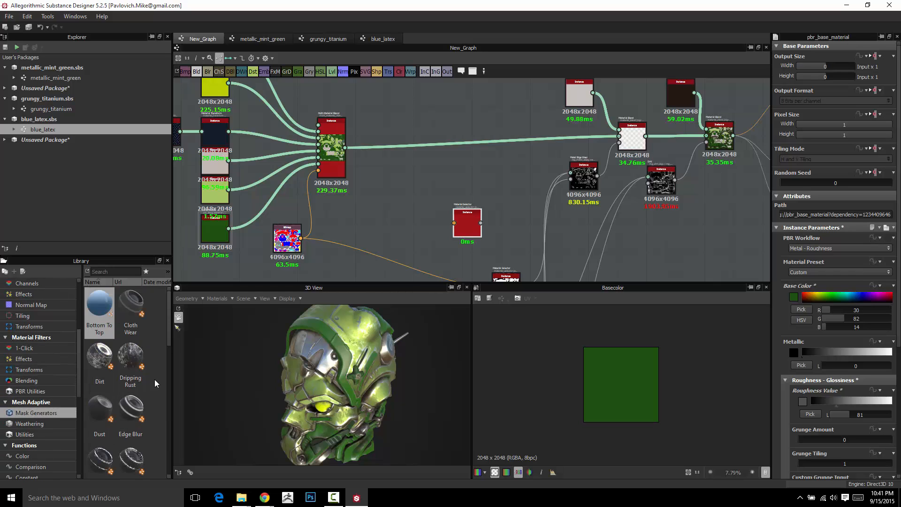
pyautogui.scroll(-5, 97, 308)
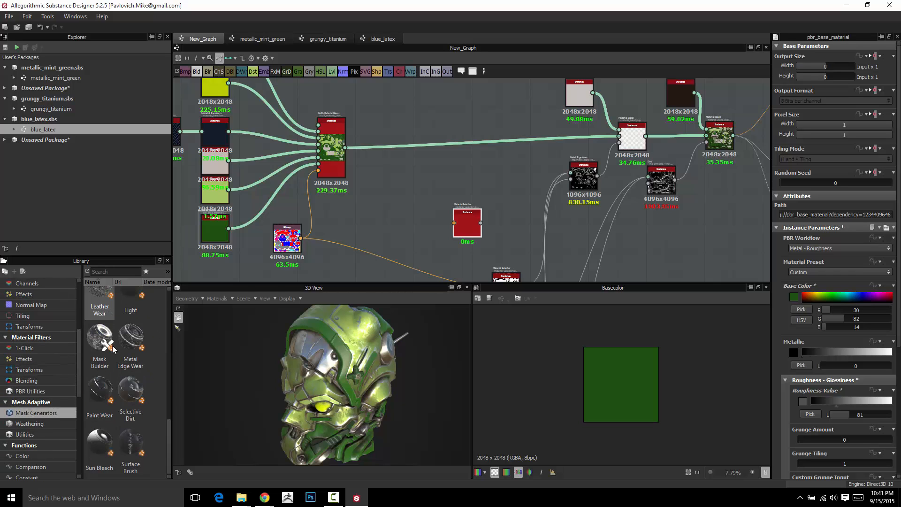
pyautogui.moveTo(99, 443); pyautogui.dragTo(491, 189)
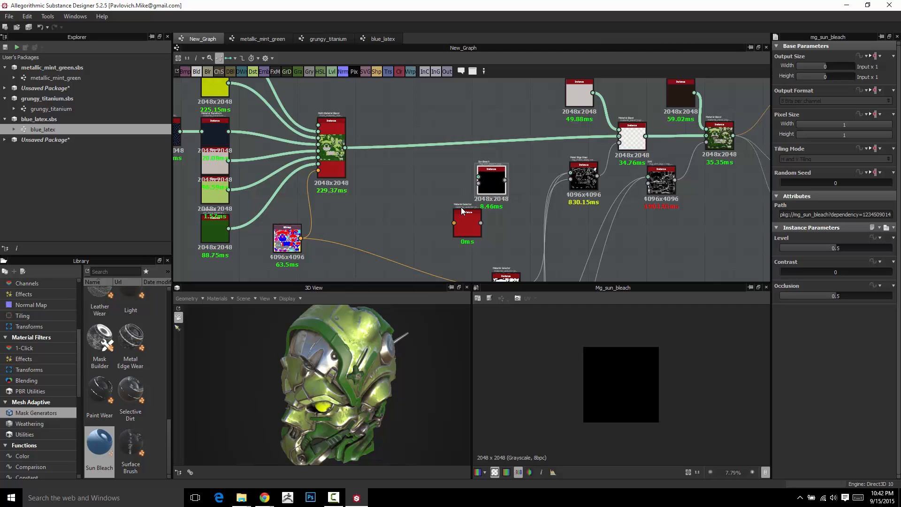
pyautogui.moveTo(268, 369); pyautogui.dragTo(349, 357)
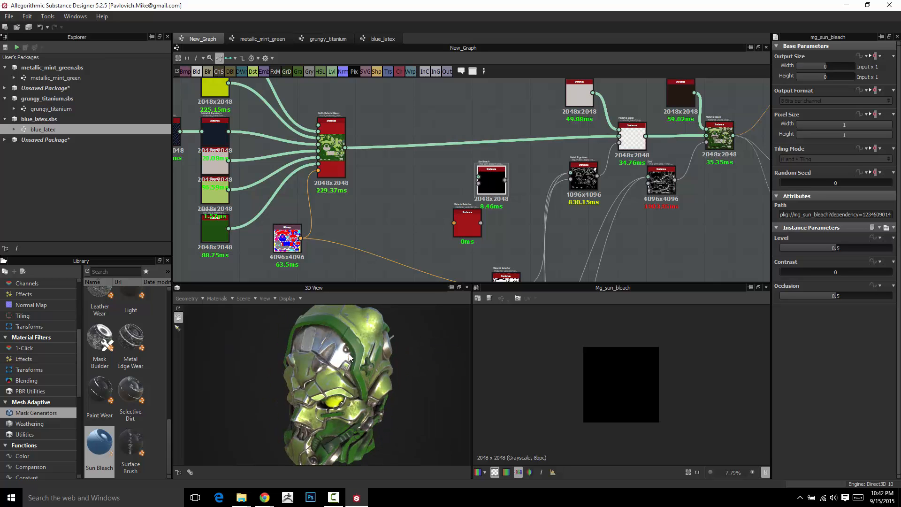
# Step: Switch the graph's link display so the Sun Bleach node shows separate Normal World Space, Ambient Occlusion and Mask inputs
pyautogui.scroll(4, 474, 163)
pyautogui.moveTo(592, 151); pyautogui.dragTo(549, 150, button='middle')
pyautogui.scroll(-4, 549, 145)
pyautogui.scroll(5, 444, 153)
pyautogui.scroll(-4, 341, 217)
pyautogui.scroll(5, 444, 177)
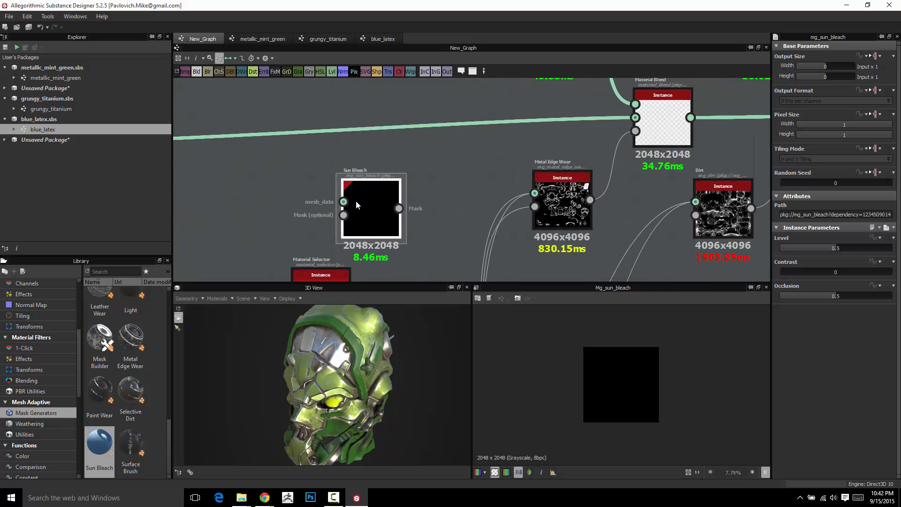
pyautogui.press('2')
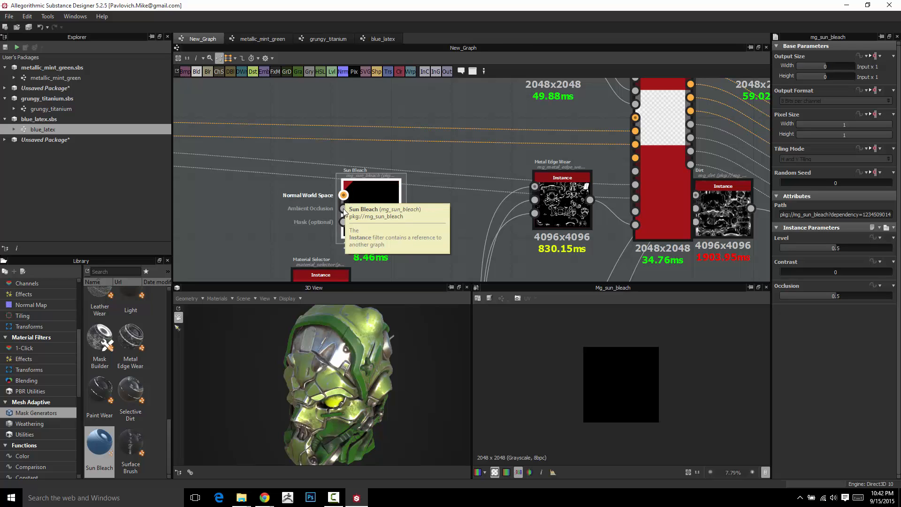
# Step: Move the Sun Bleach node down beside the baked bitmap nodes
pyautogui.scroll(-5, 341, 215)
pyautogui.moveTo(345, 230); pyautogui.dragTo(375, 146, button='middle')
pyautogui.moveTo(384, 132); pyautogui.dragTo(493, 261)
pyautogui.moveTo(493, 261); pyautogui.dragTo(459, 112, button='middle')
pyautogui.moveTo(457, 114); pyautogui.dragTo(445, 211)
pyautogui.scroll(6, 431, 184)
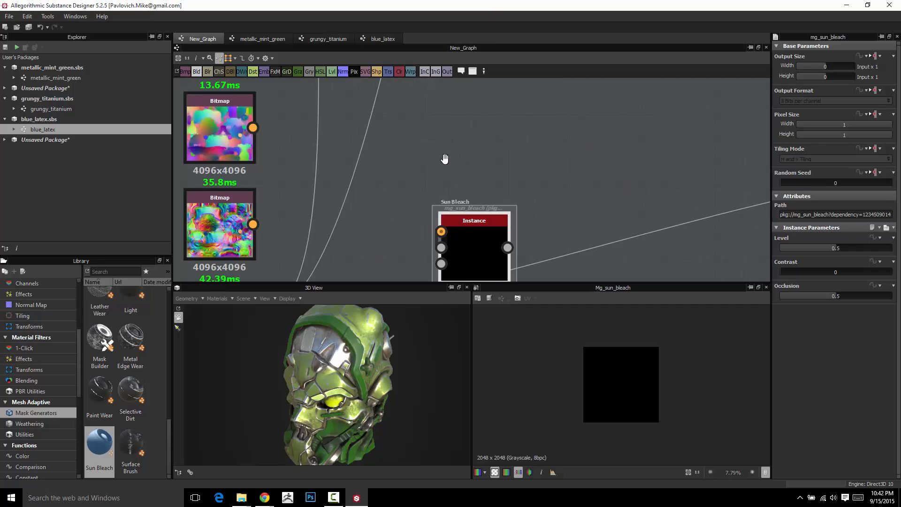
pyautogui.moveTo(425, 165); pyautogui.dragTo(537, 128, button='middle')
pyautogui.moveTo(584, 214); pyautogui.dragTo(524, 165)
# Step: Connect the world-space normal bitmap and the ambient occlusion bitmap to the matching Sun Bleach inputs
pyautogui.scroll(3, 418, 179)
pyautogui.moveTo(395, 182); pyautogui.dragTo(392, 204, button='middle')
pyautogui.moveTo(319, 216); pyautogui.dragTo(526, 151)
pyautogui.scroll(-3, 481, 157)
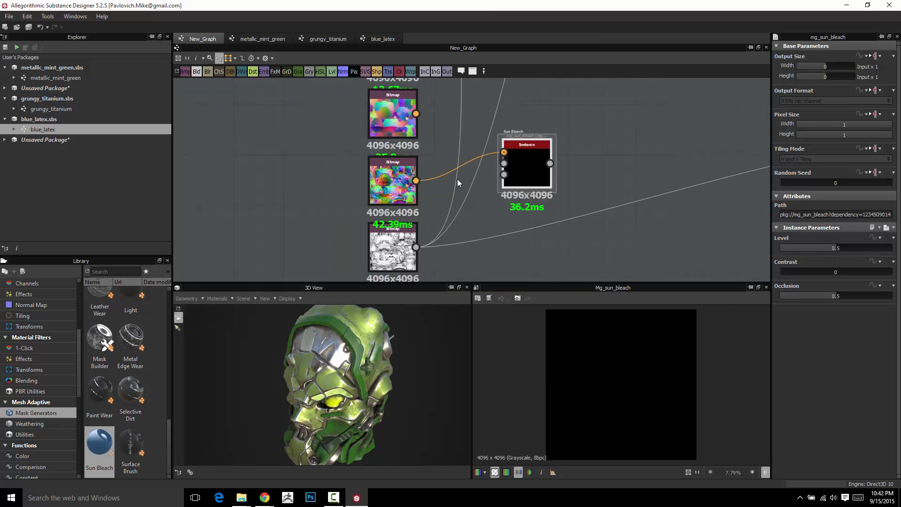
pyautogui.moveTo(416, 248); pyautogui.dragTo(503, 164)
# Step: Move the Sun Bleach node up below the Material Blends and examine its mask in the 2D view
pyautogui.scroll(-5, 504, 166)
pyautogui.moveTo(538, 141); pyautogui.dragTo(506, 210, button='middle')
pyautogui.moveTo(480, 238); pyautogui.dragTo(534, 136)
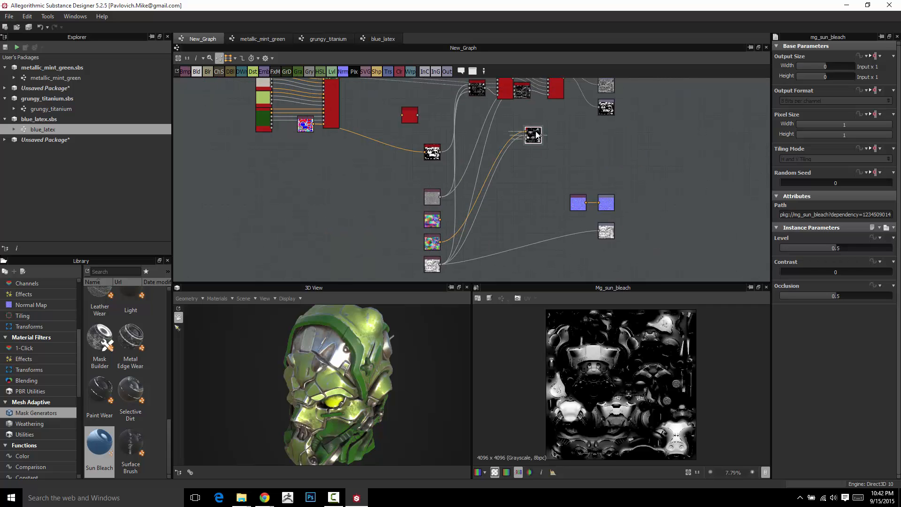
pyautogui.moveTo(550, 139); pyautogui.dragTo(556, 199, button='middle')
pyautogui.scroll(4, 556, 199)
pyautogui.scroll(4, 604, 367)
pyautogui.scroll(-2, 604, 367)
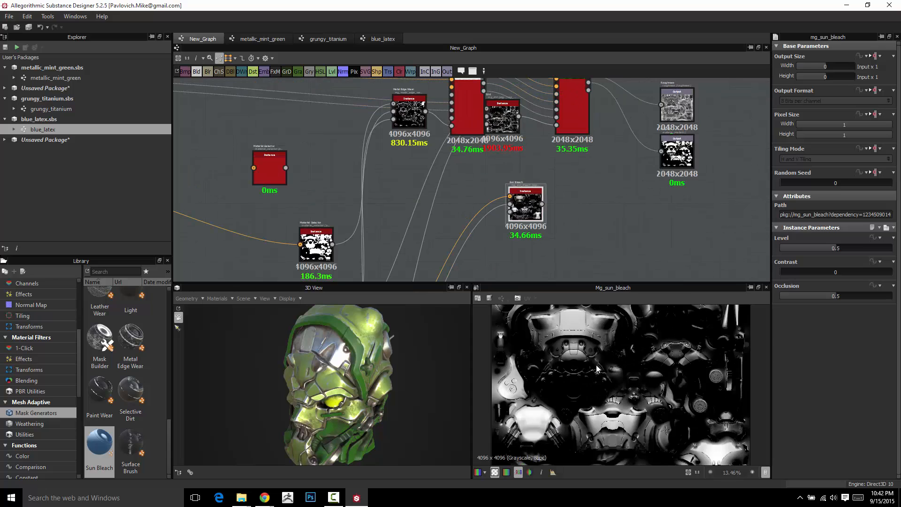
# Step: Return the graph to the compact material link display and place the Sun Bleach node just above the unconnected Material Selector
pyautogui.scroll(-3, 567, 213)
pyautogui.scroll(-2, 717, 231)
pyautogui.scroll(-1, 700, 232)
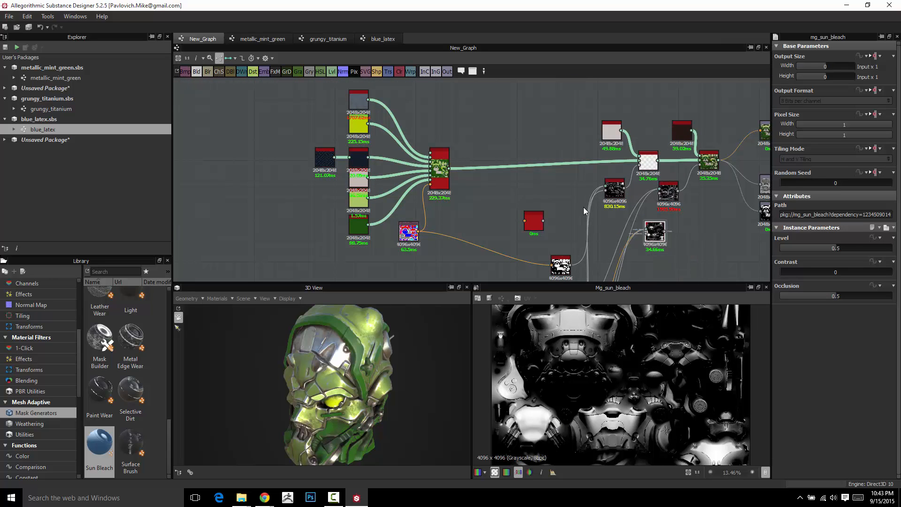
pyautogui.moveTo(653, 233); pyautogui.dragTo(555, 194)
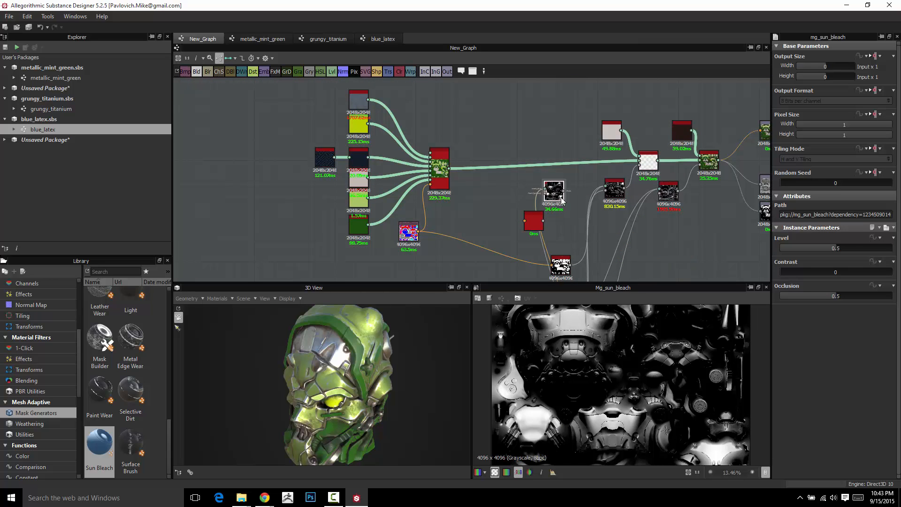
# Step: Search the library for "material" and add a Material Adjustment Blend node above the Sun Bleach node
pyautogui.scroll(4, 556, 212)
pyautogui.moveTo(513, 227); pyautogui.dragTo(416, 244)
pyautogui.moveTo(476, 190); pyautogui.dragTo(476, 243, button='middle')
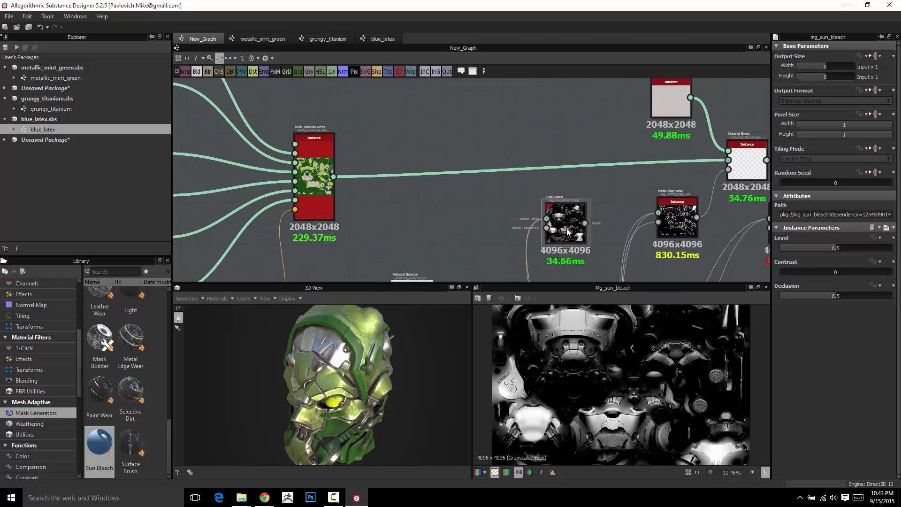
pyautogui.click(567, 229)
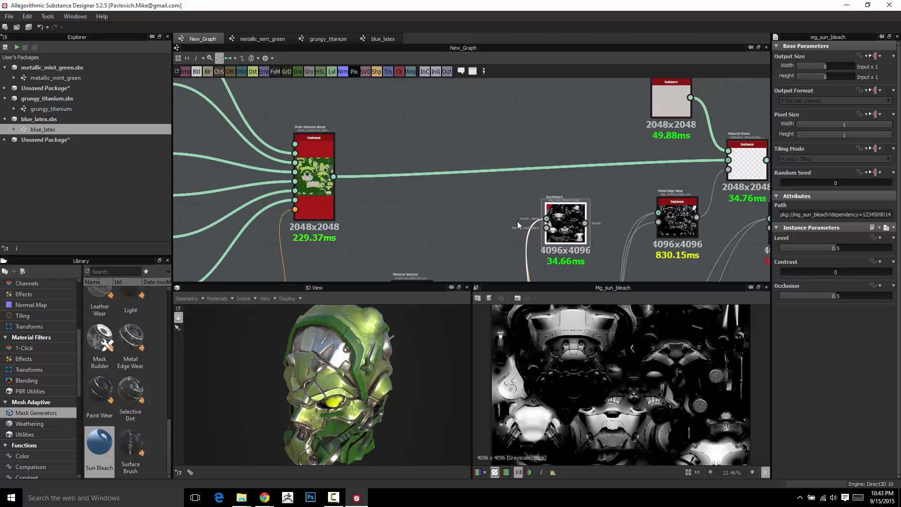
pyautogui.write('material')
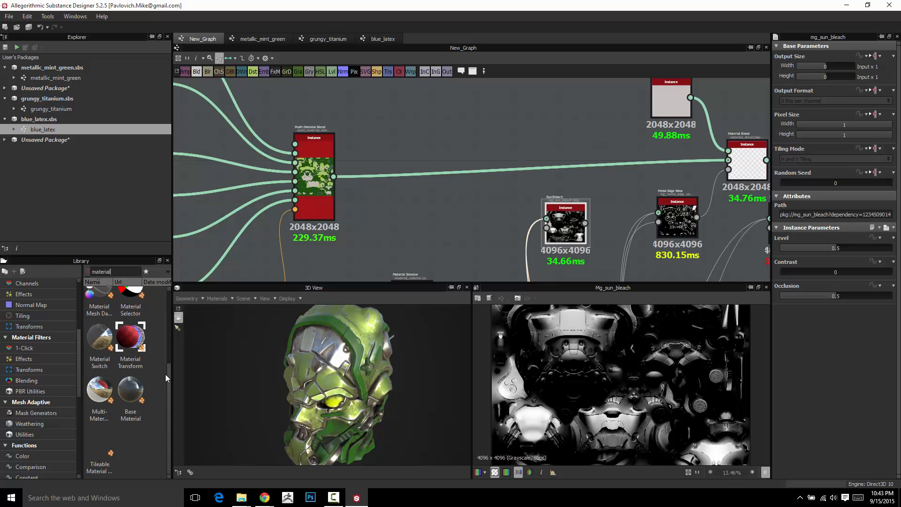
pyautogui.moveTo(168, 373); pyautogui.dragTo(526, 133)
pyautogui.scroll(3, 509, 134)
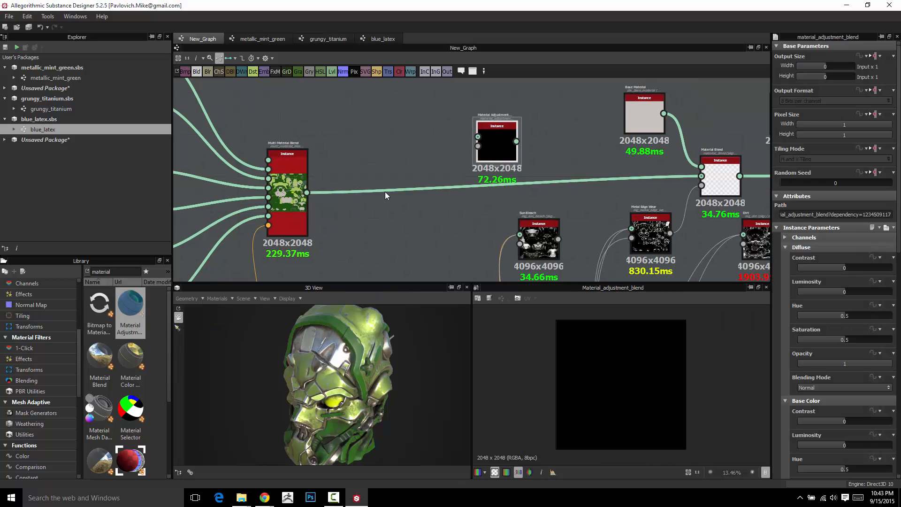
# Step: Insert the Material Adjustment Blend between the Multi-Material Blend and the first Material Blend's background input, and place it above the Sun Bleach node
pyautogui.scroll(-2, 506, 139)
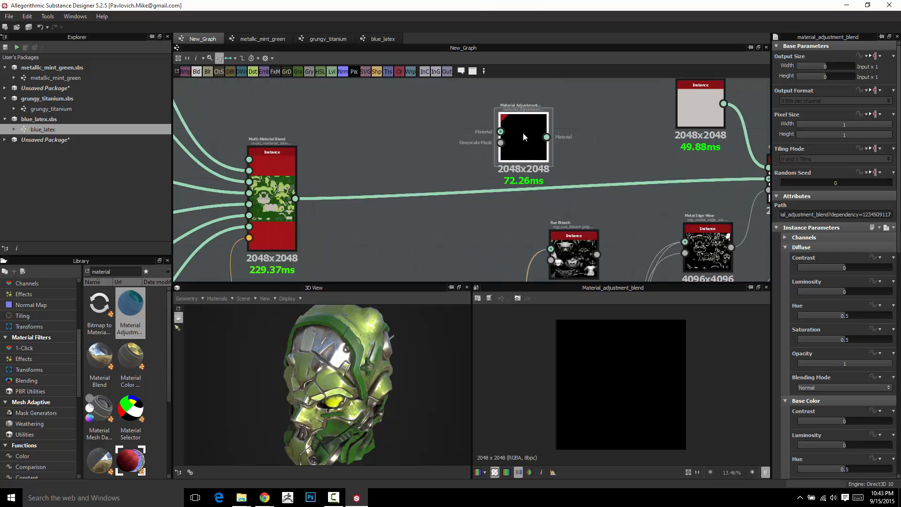
pyautogui.moveTo(628, 172); pyautogui.dragTo(517, 183, button='middle')
pyautogui.scroll(2, 588, 193)
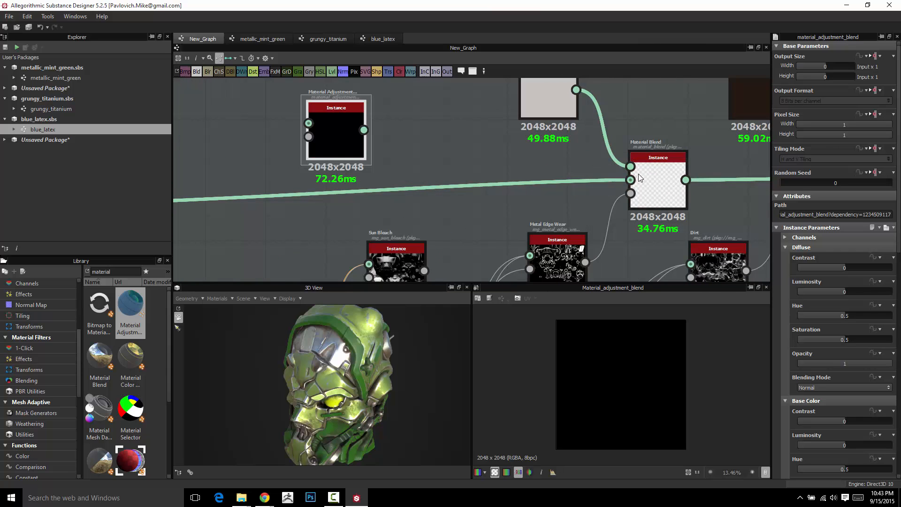
pyautogui.moveTo(450, 166); pyautogui.dragTo(673, 181, button='middle')
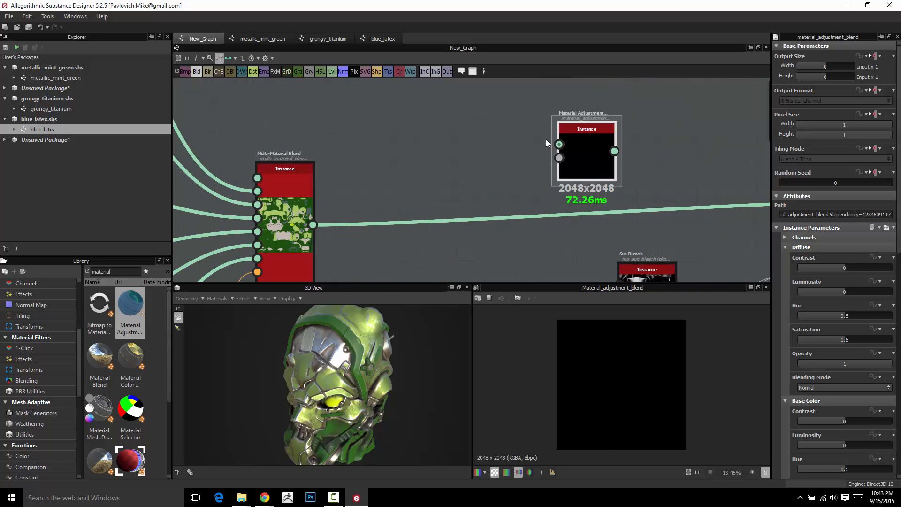
pyautogui.moveTo(312, 224); pyautogui.dragTo(559, 144)
pyautogui.moveTo(643, 183); pyautogui.dragTo(415, 194, button='middle')
pyautogui.moveTo(390, 162); pyautogui.dragTo(656, 212)
pyautogui.moveTo(509, 165); pyautogui.dragTo(526, 159, button='middle')
pyautogui.moveTo(395, 184); pyautogui.dragTo(440, 216)
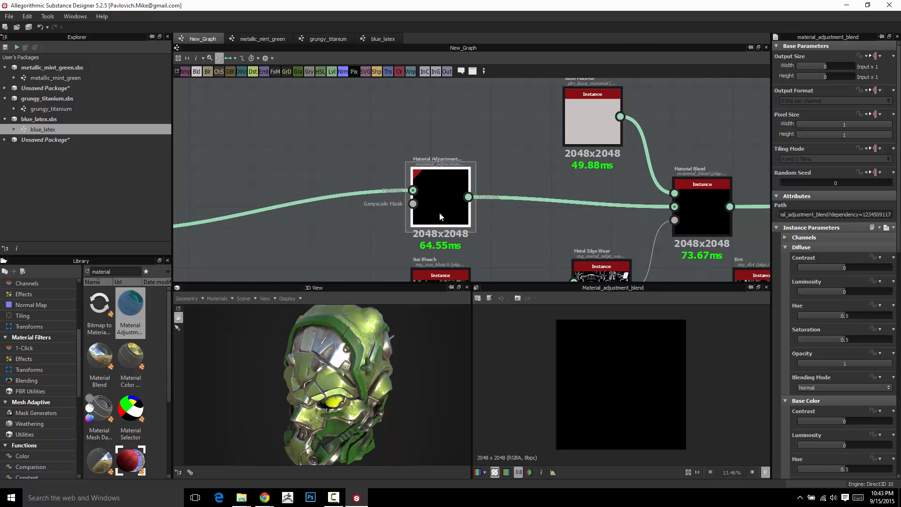
# Step: Move the Sun Bleach node toward the Multi-Material Blend and connect its mask output to the Material Adjustment Blend's Greyscale Mask input
pyautogui.scroll(-2, 508, 221)
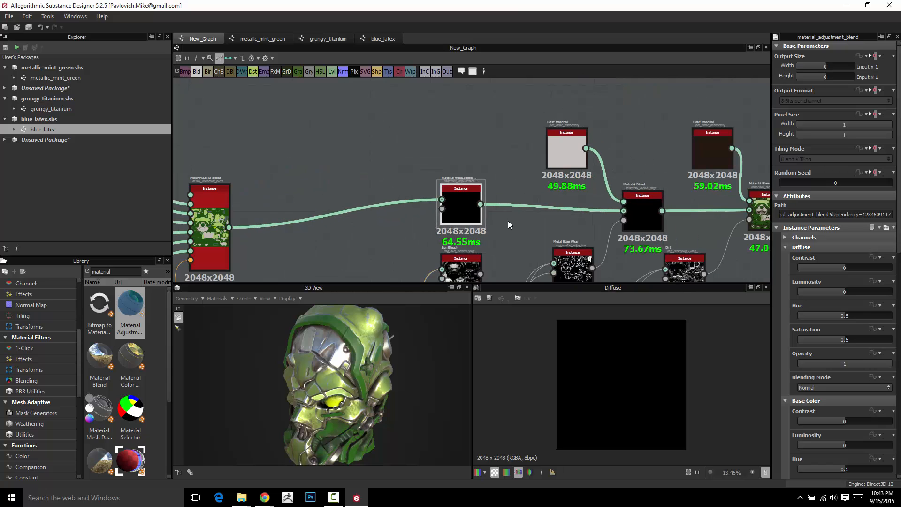
pyautogui.moveTo(485, 233); pyautogui.dragTo(450, 182)
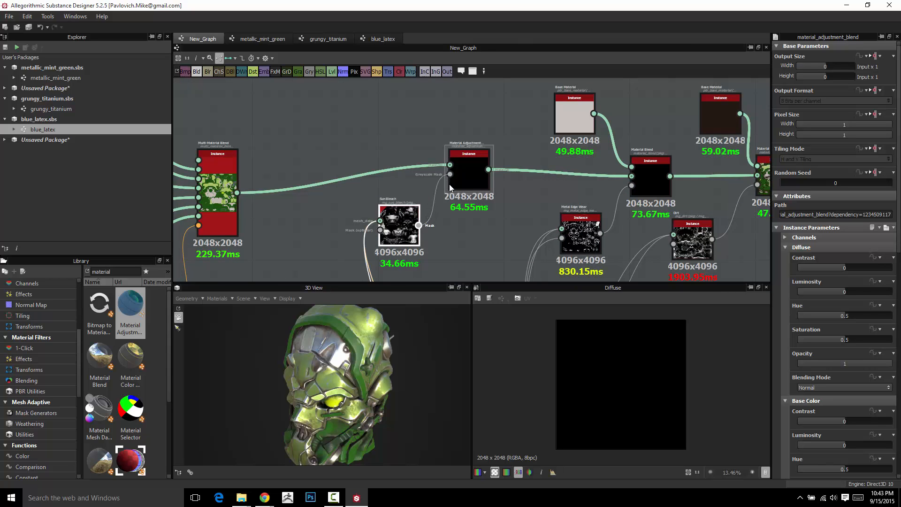
pyautogui.click(402, 232)
pyautogui.scroll(4, 401, 232)
pyautogui.doubleClick(401, 232)
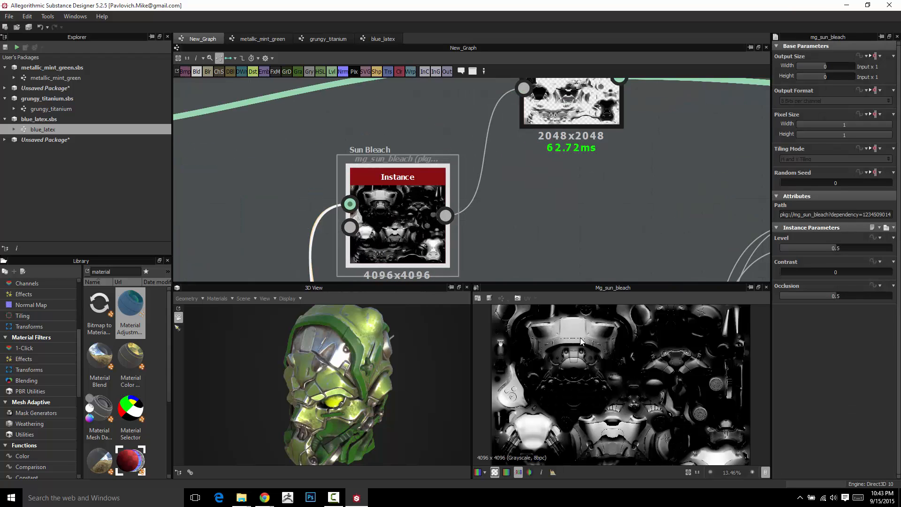
pyautogui.scroll(-4, 540, 198)
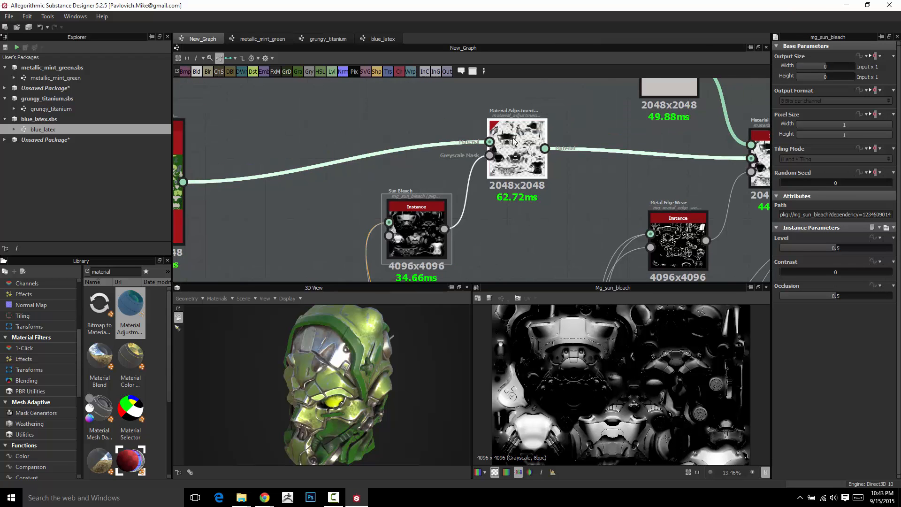
# Step: Set the Diffuse, Specular, Glossiness and Height channels of the Material Adjustment Blend to False
pyautogui.doubleClick(517, 157)
pyautogui.moveTo(613, 263); pyautogui.dragTo(392, 259, button='middle')
pyautogui.moveTo(288, 361); pyautogui.dragTo(357, 333)
pyautogui.scroll(-4, 581, 147)
pyautogui.moveTo(647, 171); pyautogui.dragTo(520, 166, button='middle')
pyautogui.scroll(5, 614, 183)
pyautogui.moveTo(333, 162); pyautogui.dragTo(564, 211, button='middle')
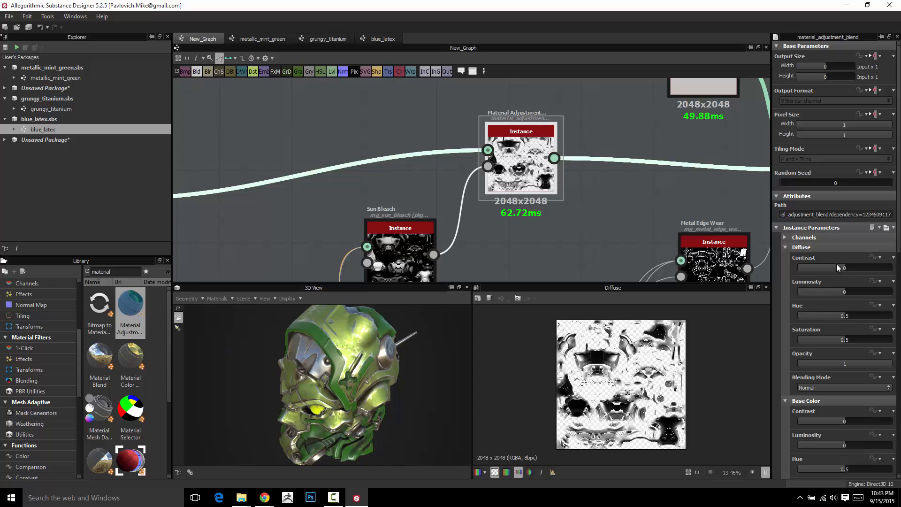
pyautogui.click(785, 238)
pyautogui.scroll(-1, 816, 258)
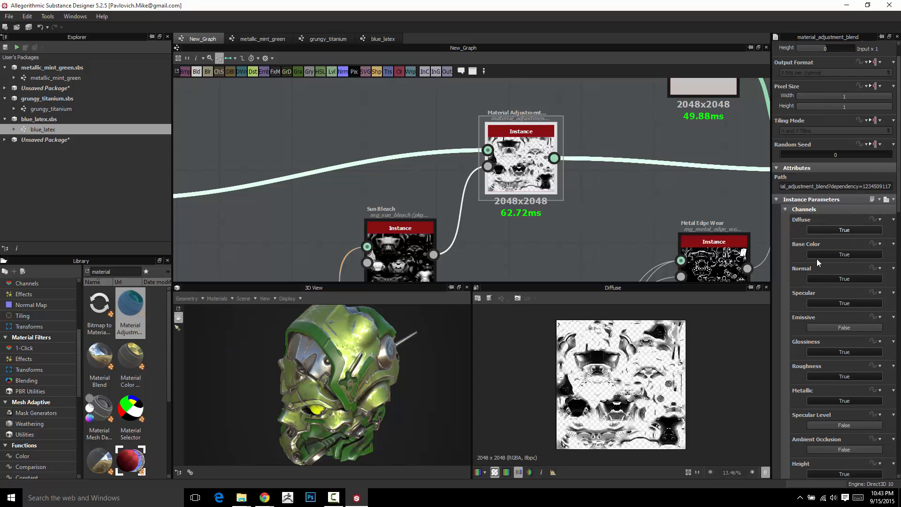
pyautogui.click(836, 231)
pyautogui.click(844, 304)
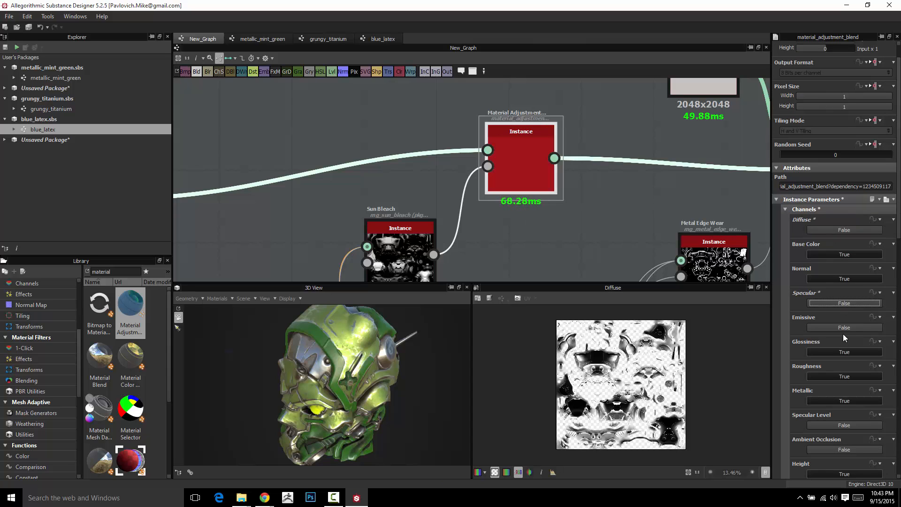
pyautogui.click(838, 351)
pyautogui.scroll(-1, 837, 399)
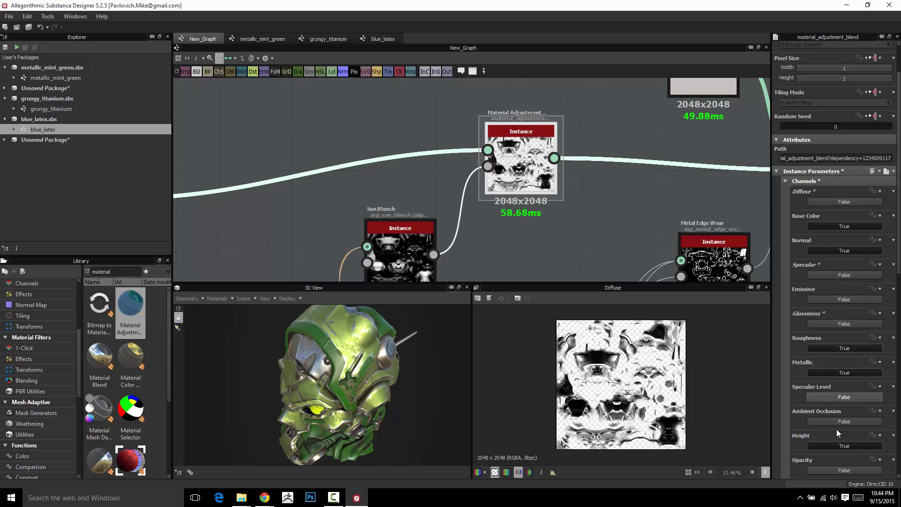
pyautogui.click(836, 446)
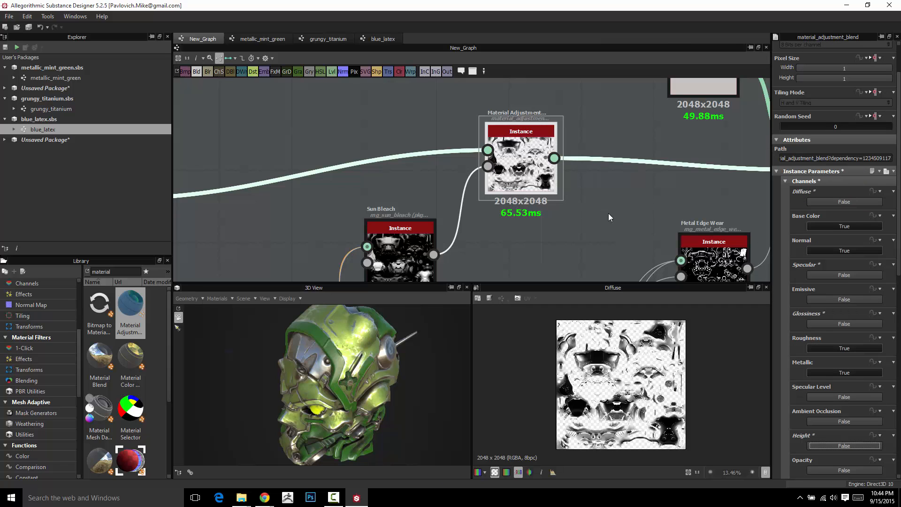
pyautogui.click(785, 181)
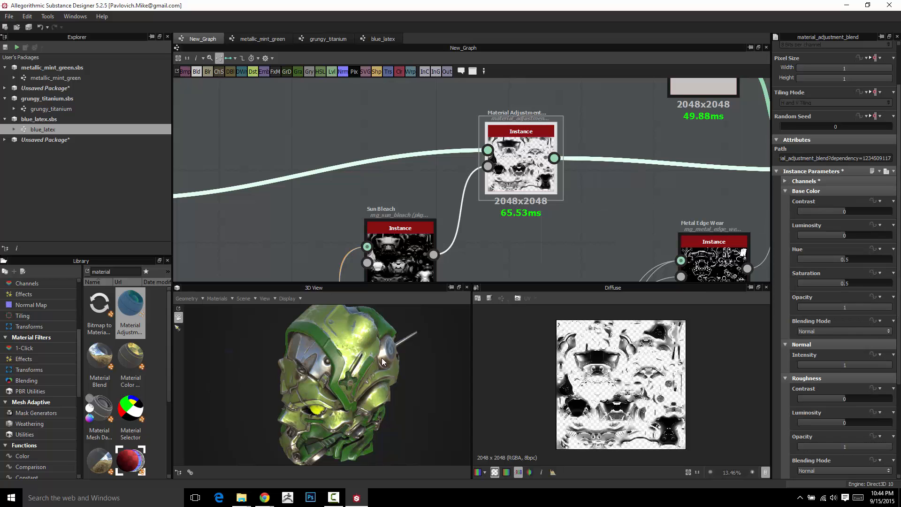
# Step: Review the Sun Bleach mask, set the Material Adjustment Blend's Base Color Saturation to 0.22 and check the head in 3D
pyautogui.doubleClick(434, 275)
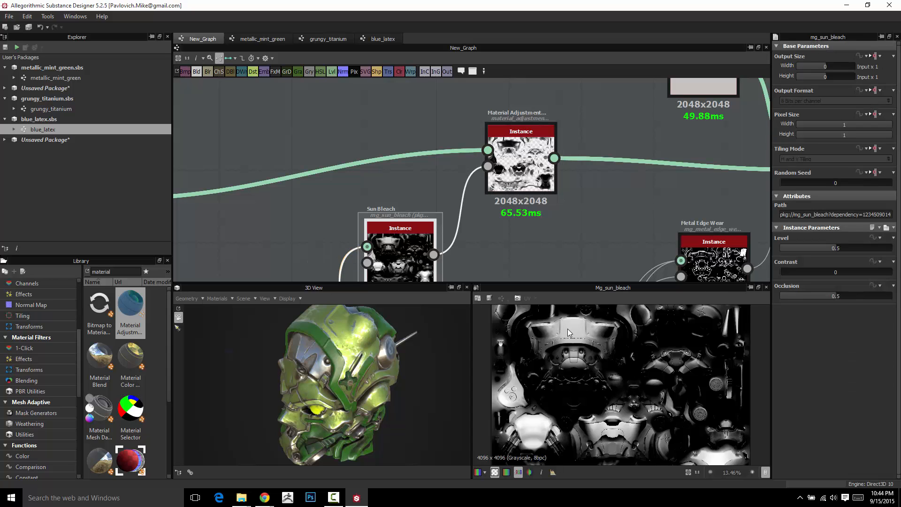
pyautogui.doubleClick(518, 168)
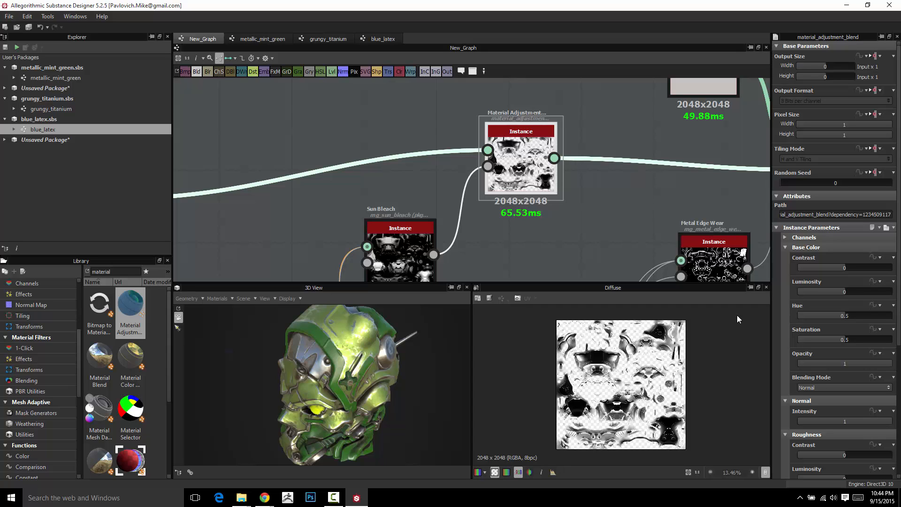
pyautogui.click(830, 339)
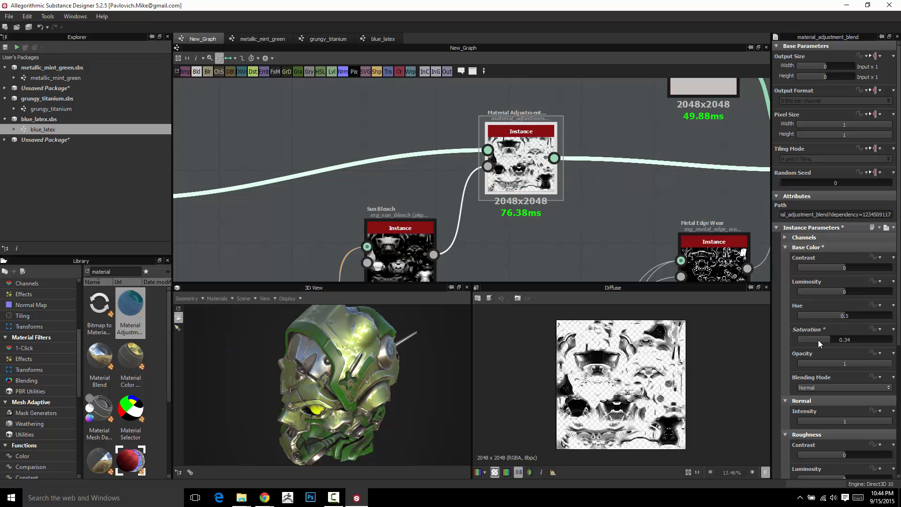
pyautogui.click(818, 340)
pyautogui.moveTo(394, 350); pyautogui.dragTo(307, 331)
pyautogui.moveTo(350, 363); pyautogui.dragTo(339, 374)
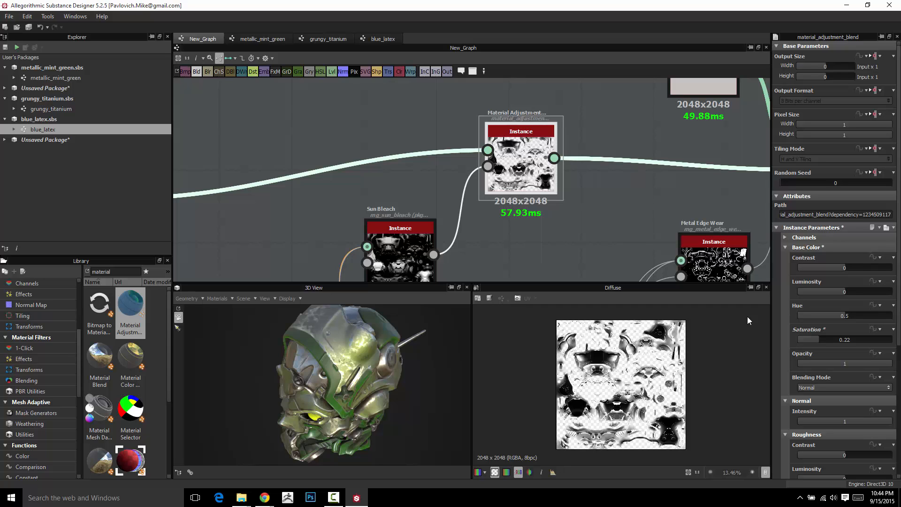
# Step: Set the Material Adjustment Blend's Base Color Luminosity to 0.27 and inspect the top of the helmet in 3D
pyautogui.click(860, 292)
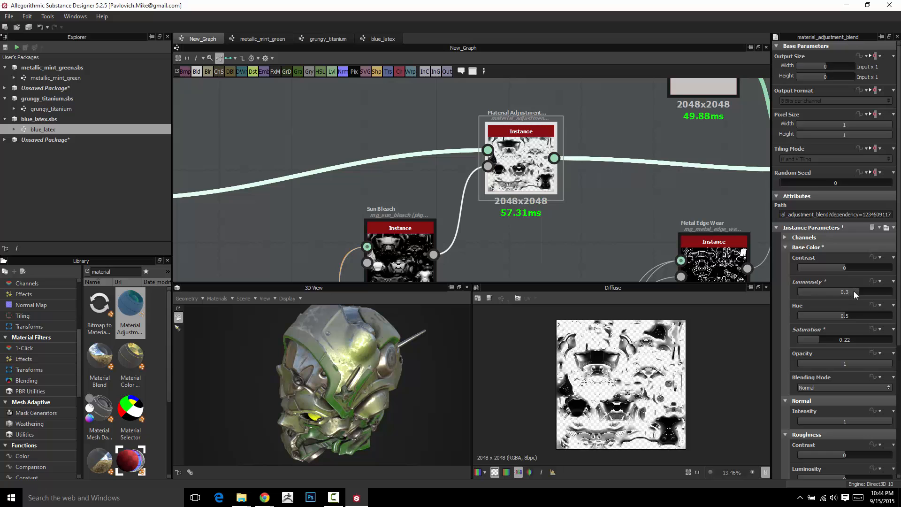
pyautogui.click(855, 291)
pyautogui.moveTo(365, 326); pyautogui.dragTo(392, 367)
pyautogui.click(399, 248)
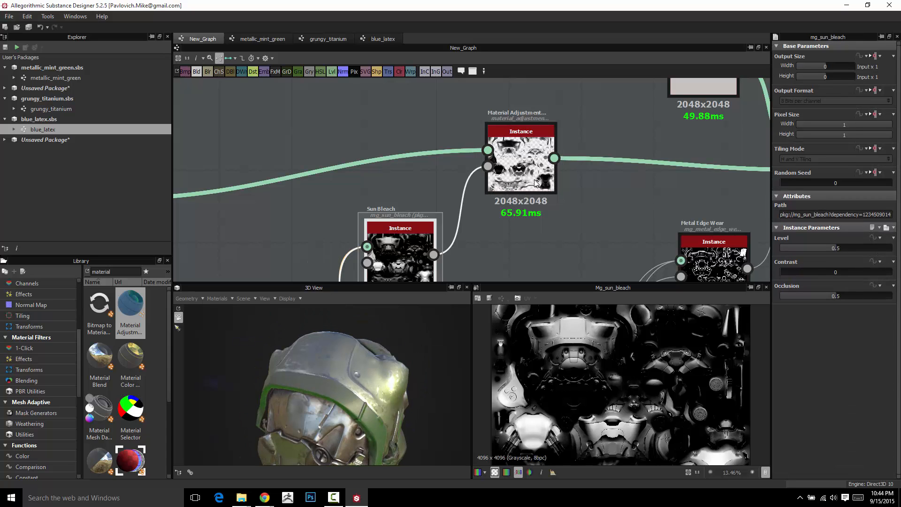
pyautogui.click(539, 163)
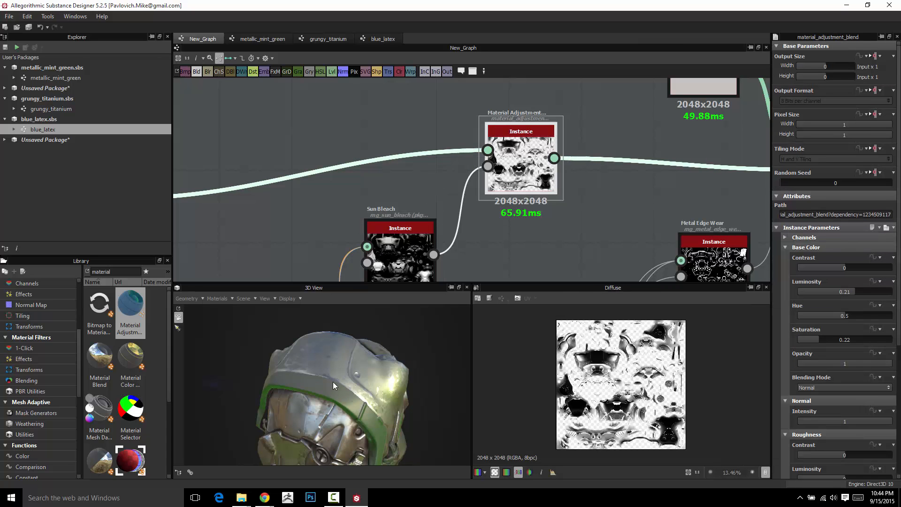
pyautogui.moveTo(306, 378)
pyautogui.mouseDown()
pyautogui.moveTo(260, 376)
pyautogui.moveTo(304, 385)
pyautogui.mouseUp()
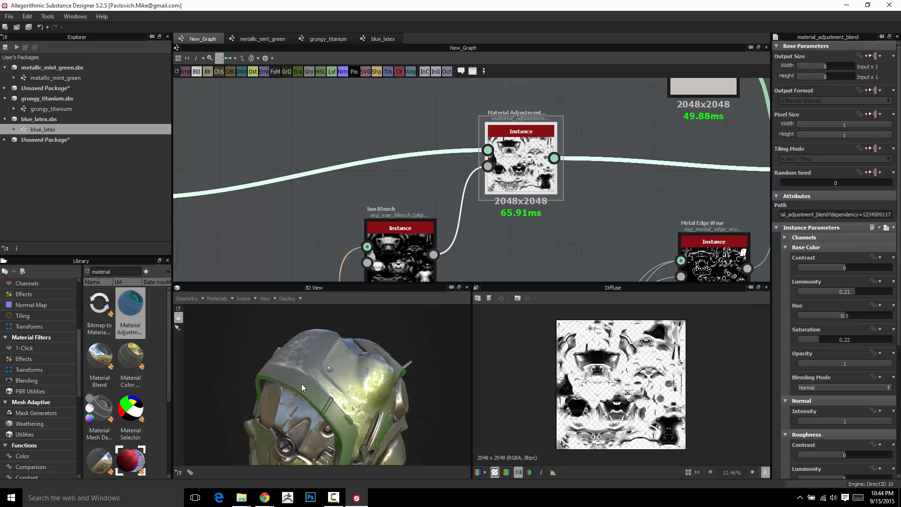
pyautogui.click(858, 291)
pyautogui.scroll(-2, 530, 263)
pyautogui.scroll(-3, 531, 263)
pyautogui.scroll(3, 519, 196)
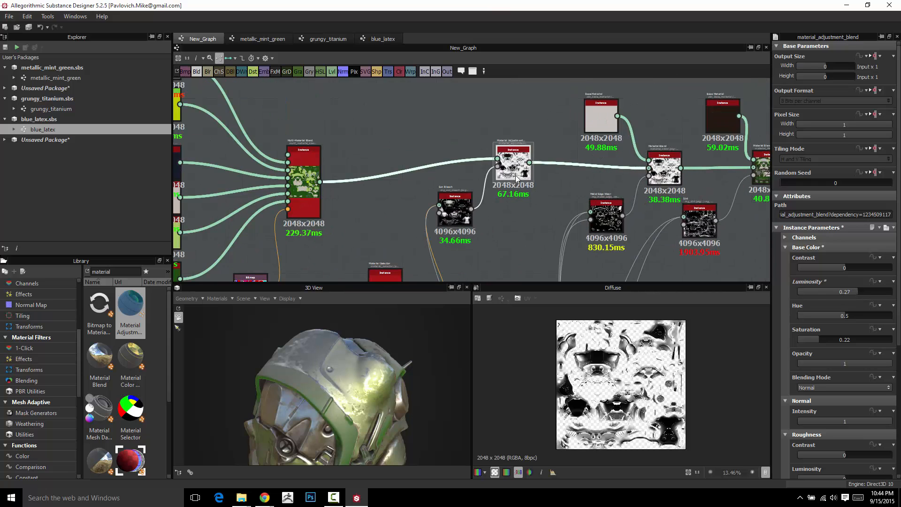
pyautogui.moveTo(291, 374); pyautogui.dragTo(376, 347)
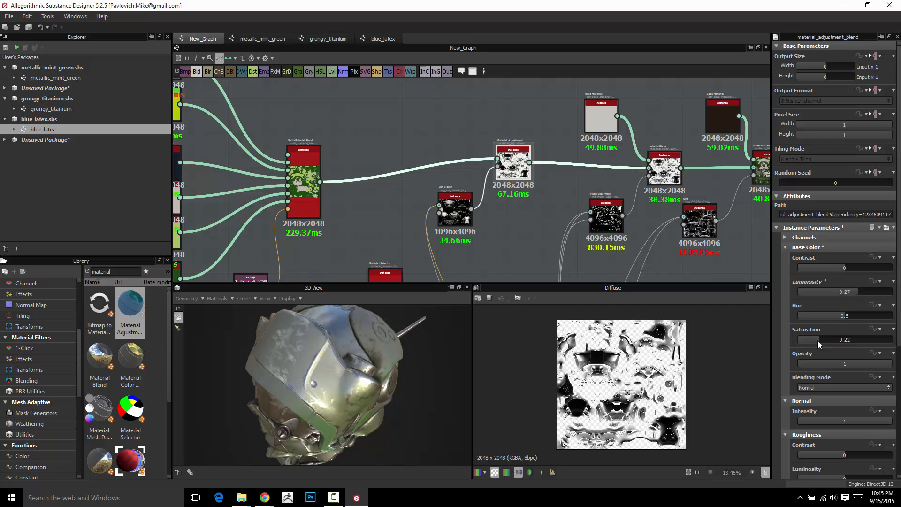
# Step: Try Roughness Luminosity values of 0.63 and -0.83 on the Material Adjustment Blend, and set it to 0.69
pyautogui.scroll(-5, 818, 341)
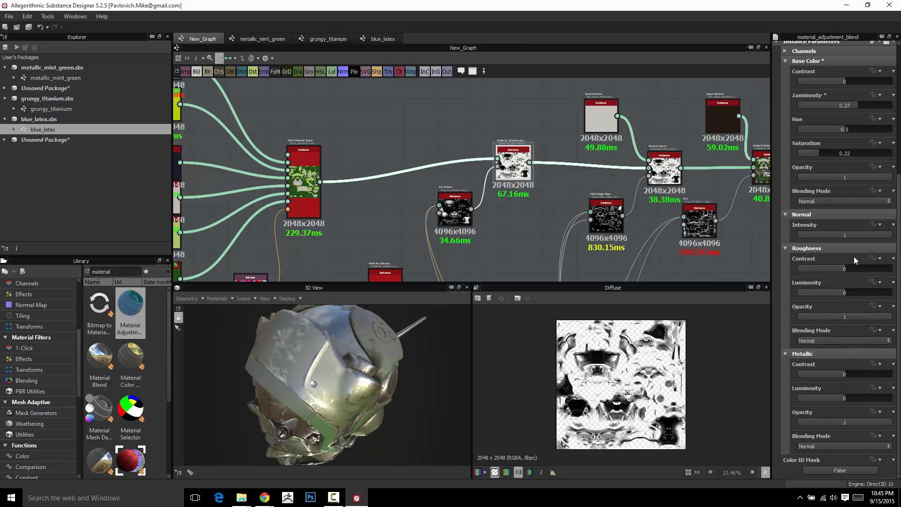
pyautogui.click(874, 293)
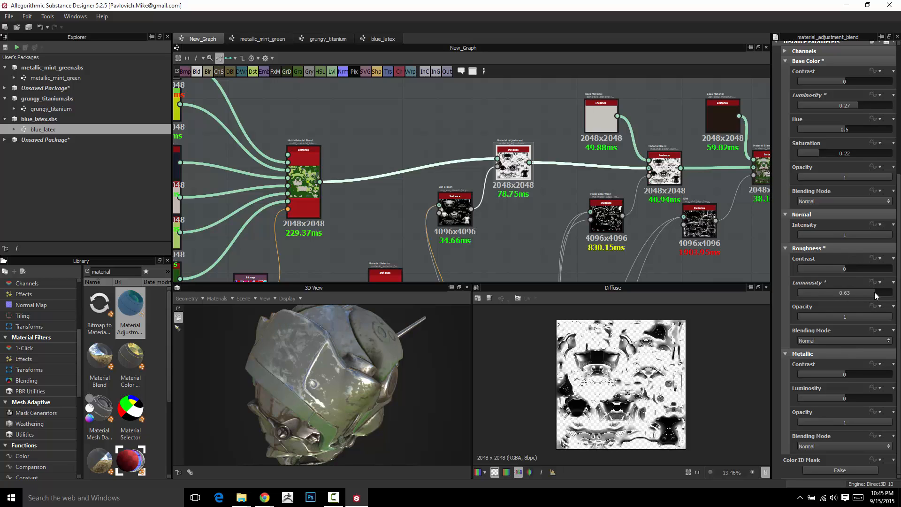
pyautogui.moveTo(379, 355); pyautogui.dragTo(328, 352)
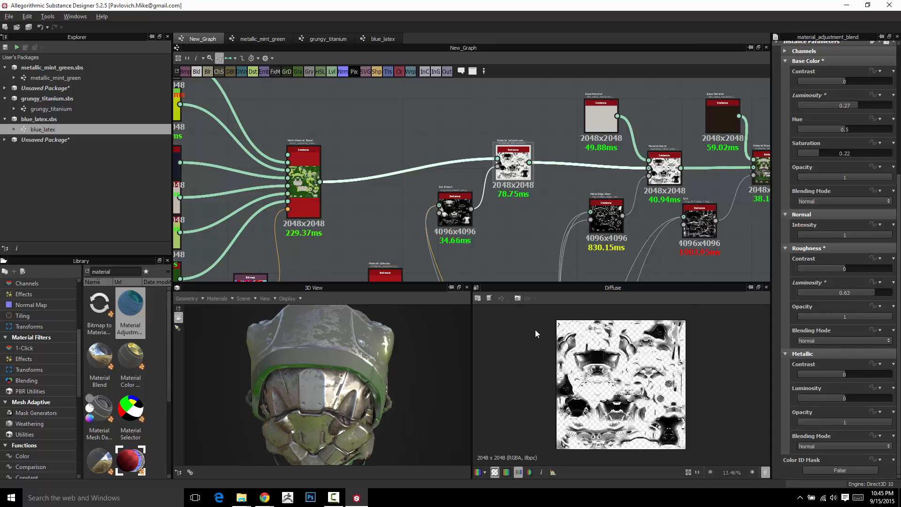
pyautogui.click(806, 293)
pyautogui.moveTo(359, 357); pyautogui.dragTo(314, 356)
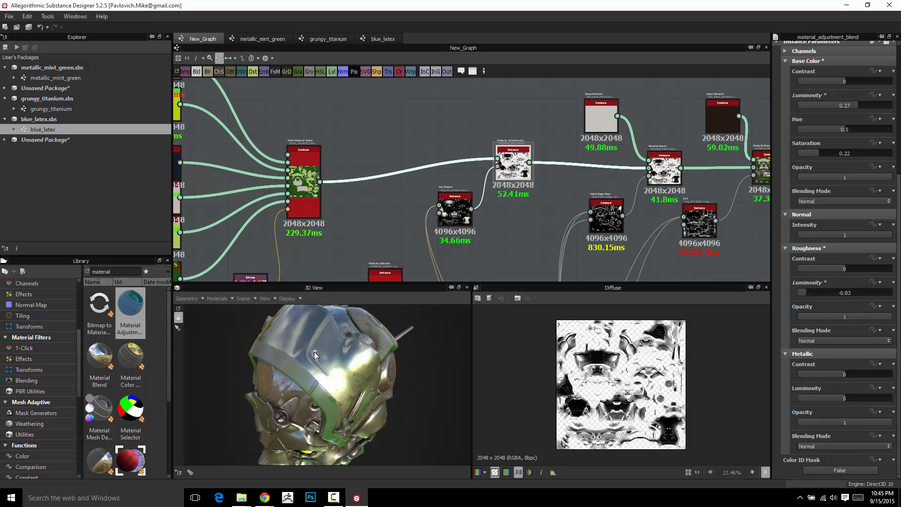
pyautogui.click(878, 293)
pyautogui.moveTo(259, 341); pyautogui.dragTo(298, 351)
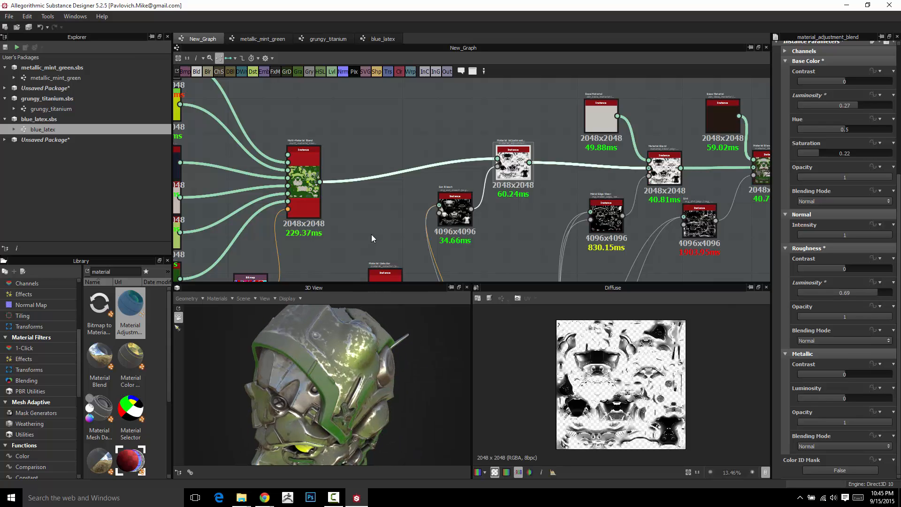
pyautogui.moveTo(364, 378); pyautogui.dragTo(407, 354)
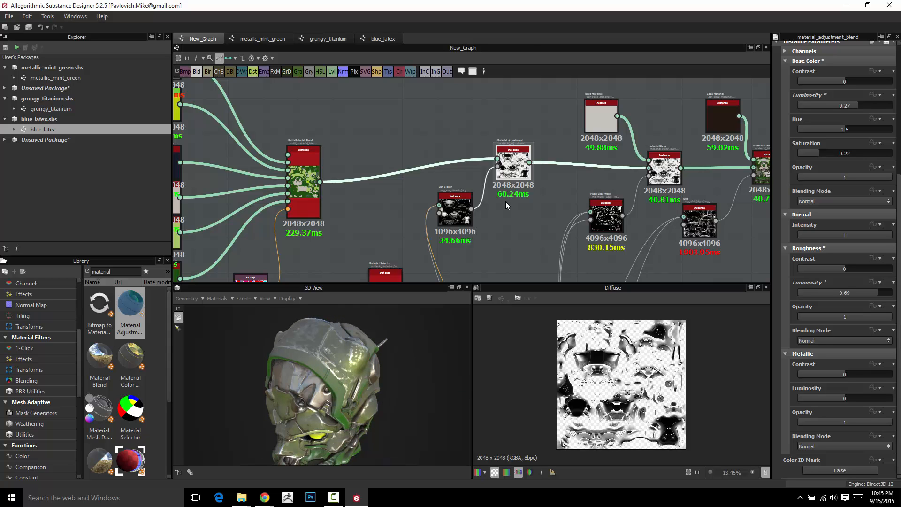
# Step: Move the Sun Bleach node down beside the unconnected Material Selector
pyautogui.scroll(-2, 506, 202)
pyautogui.moveTo(521, 229); pyautogui.dragTo(530, 163, button='middle')
pyautogui.moveTo(484, 137); pyautogui.dragTo(509, 169)
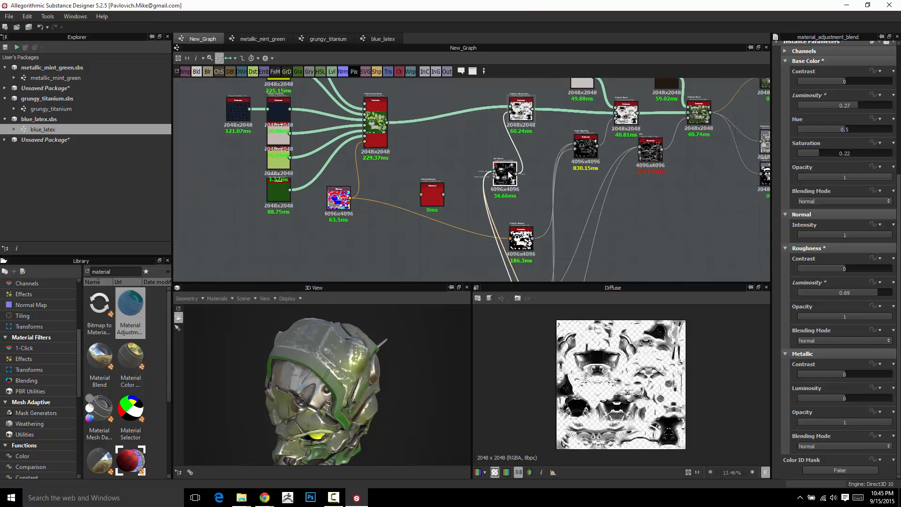
# Step: Move the Material Selector feeding the metal edge wear up closer to the Sun Bleach node and display its mask
pyautogui.moveTo(519, 240); pyautogui.dragTo(543, 188, button='middle')
pyautogui.moveTo(542, 190); pyautogui.dragTo(559, 163)
pyautogui.doubleClick(559, 163)
pyautogui.scroll(1, 559, 163)
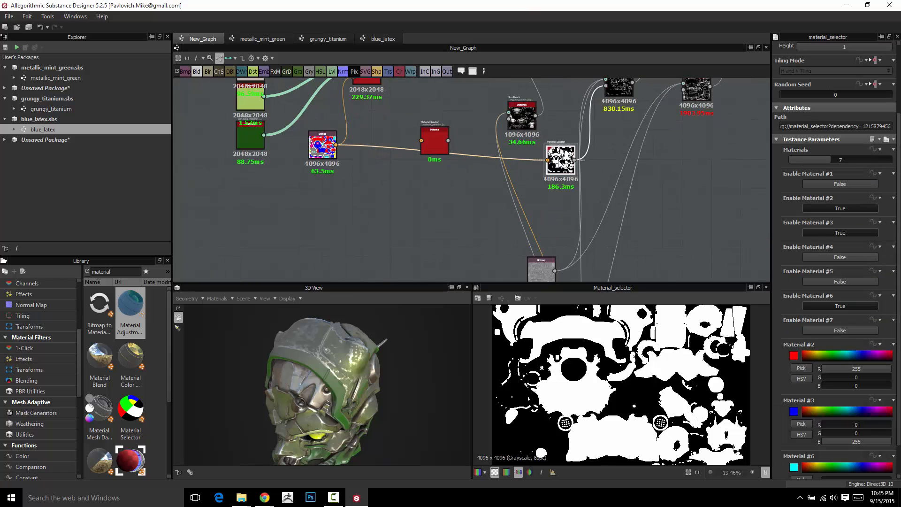
pyautogui.scroll(2, 561, 157)
pyautogui.scroll(-1, 563, 151)
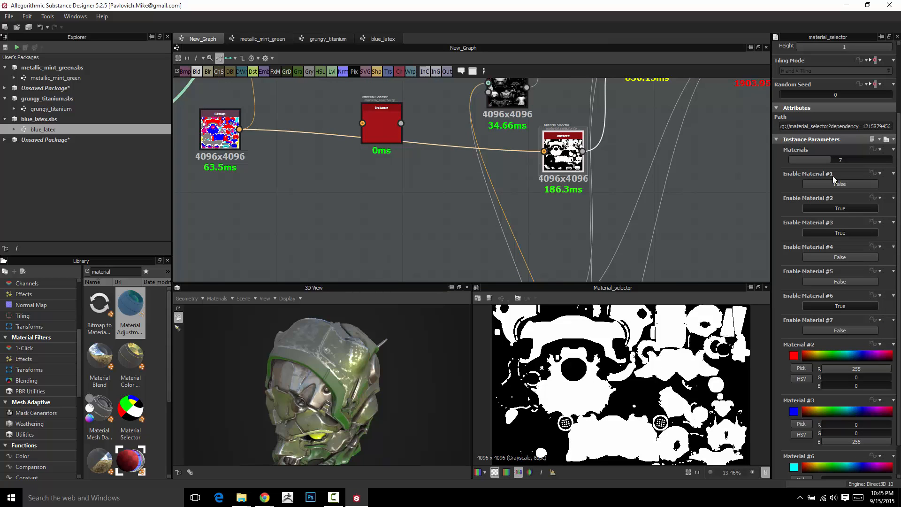
# Step: Delete the unconnected Material Selector and put a duplicate of the metal edge wear's selector, fed by the colour ID Bitmap, in its place
pyautogui.moveTo(390, 124); pyautogui.dragTo(408, 182, button='middle')
pyautogui.click(407, 179)
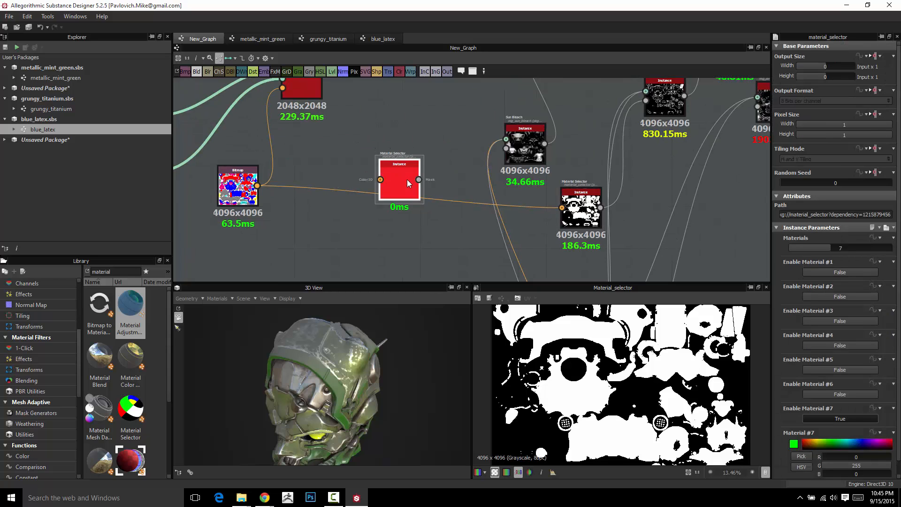
pyautogui.press('Delete')
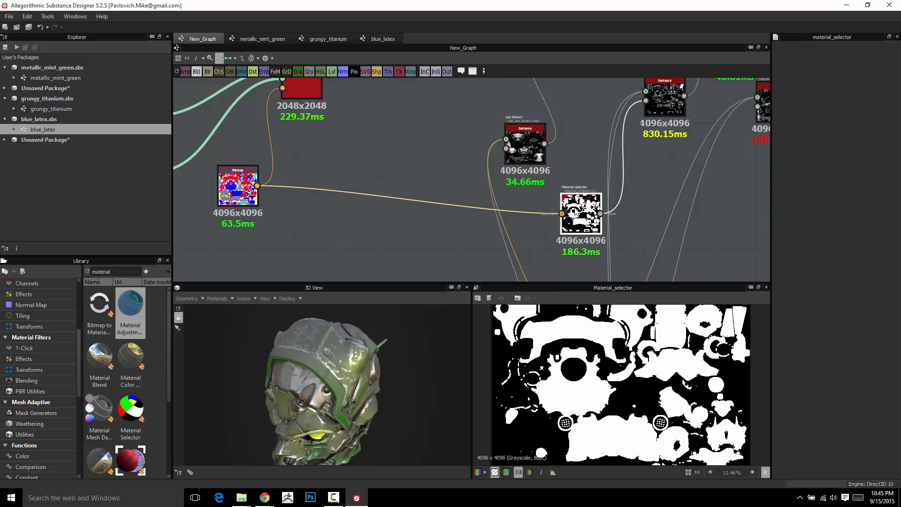
pyautogui.click(575, 211)
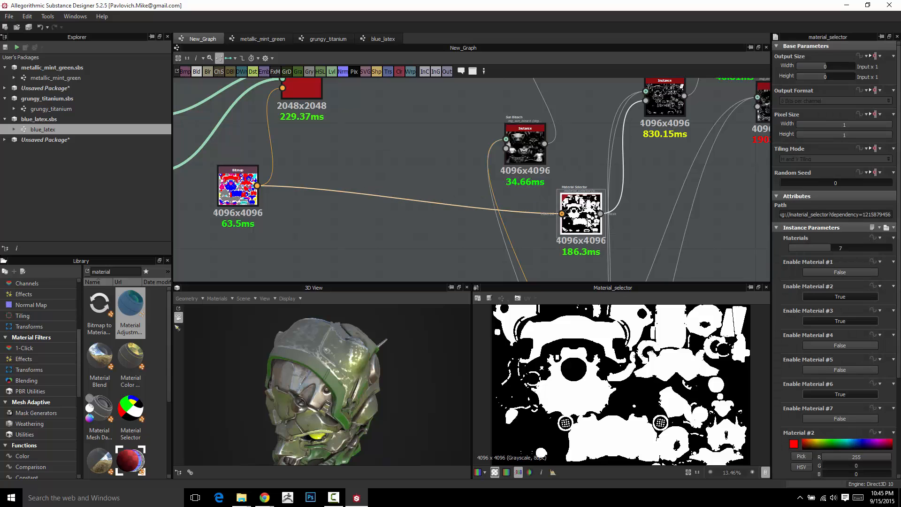
pyautogui.moveTo(463, 182); pyautogui.dragTo(433, 184)
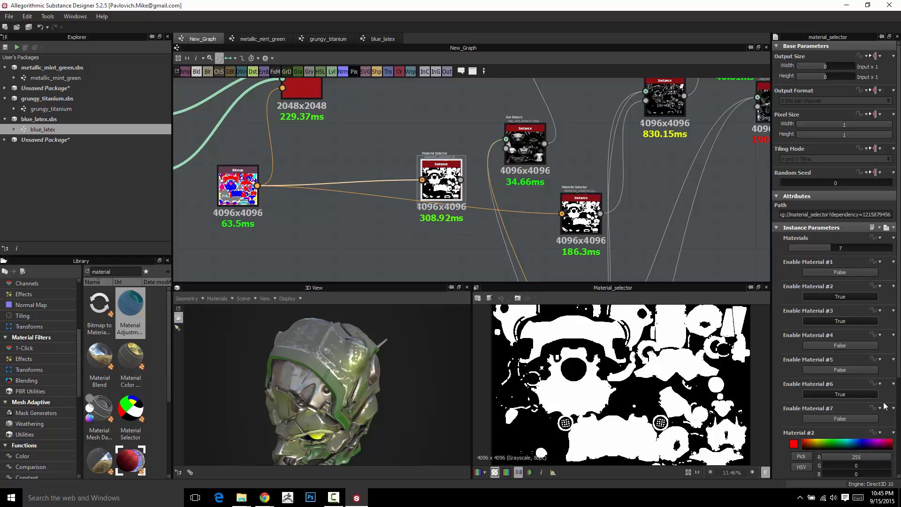
# Step: In the duplicated Material Selector, enable materials #1, #4, #5 and #7, disable #2, #3 and #6, and review the mask
pyautogui.click(840, 273)
pyautogui.click(840, 297)
pyautogui.click(840, 321)
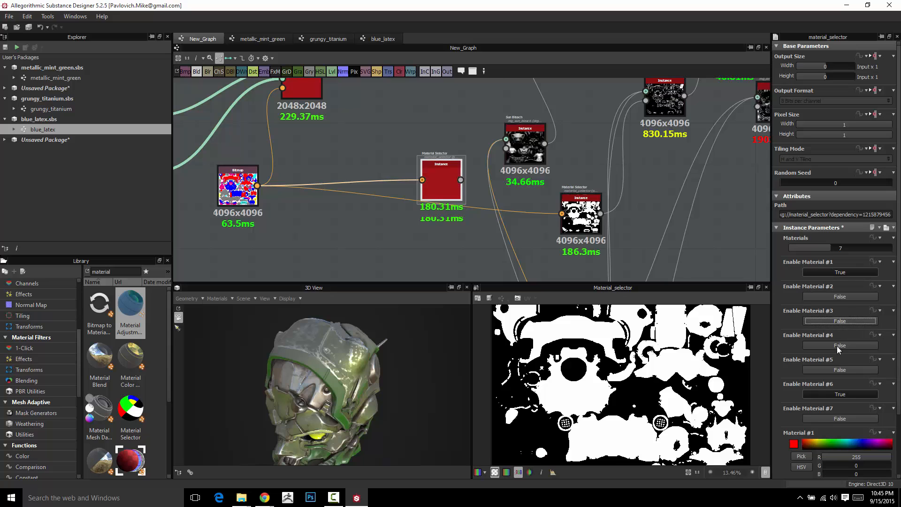
pyautogui.click(839, 346)
pyautogui.click(840, 370)
pyautogui.click(840, 394)
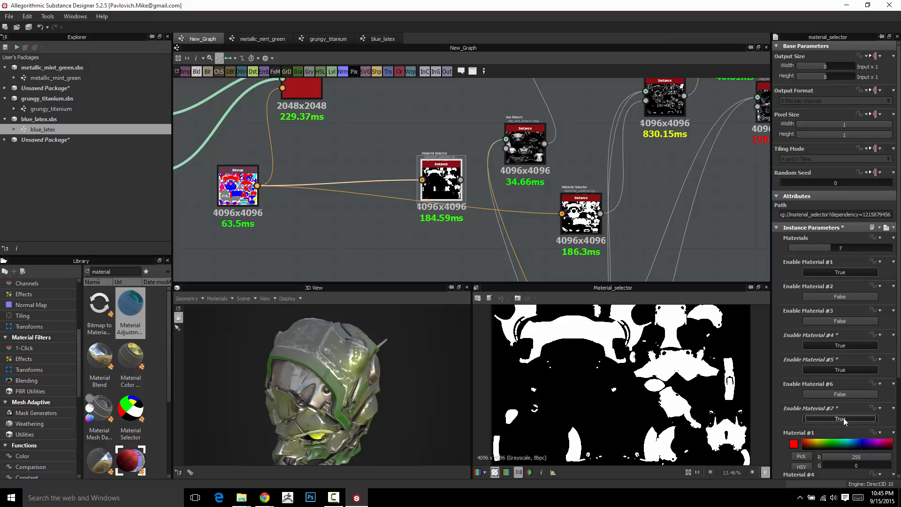
pyautogui.click(840, 419)
pyautogui.scroll(-5, 604, 388)
pyautogui.scroll(5, 603, 387)
pyautogui.scroll(-2, 590, 349)
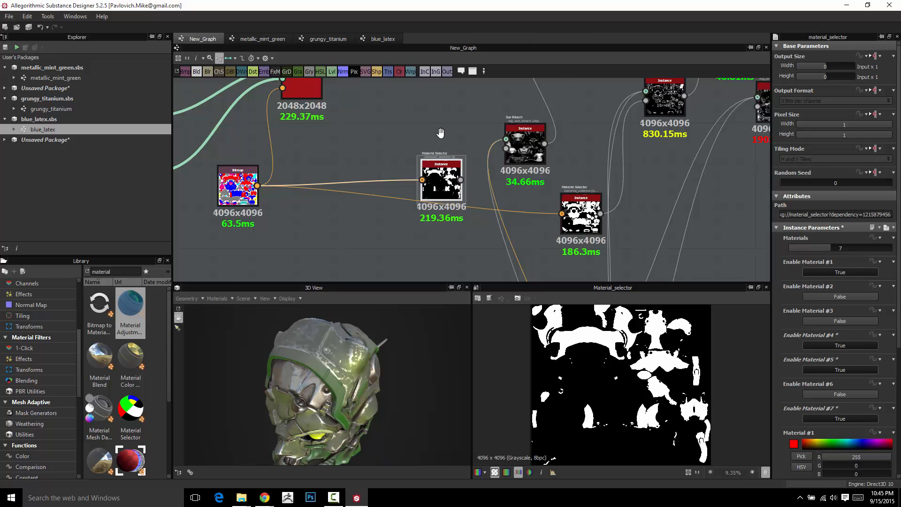
# Step: Connect the duplicated Material Selector's mask to the Sun Bleach node's optional Mask input and inspect the helmet in 3D
pyautogui.moveTo(460, 183); pyautogui.dragTo(425, 237, button='middle')
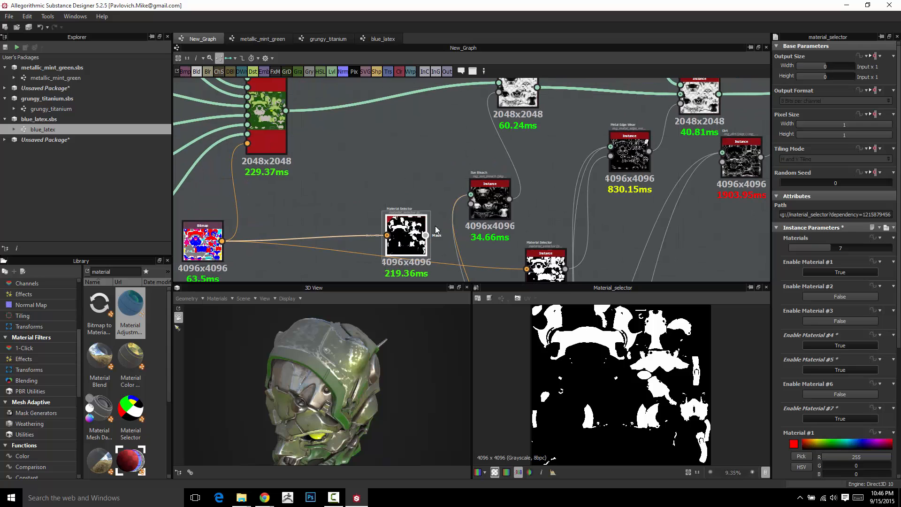
pyautogui.moveTo(471, 210); pyautogui.dragTo(471, 205)
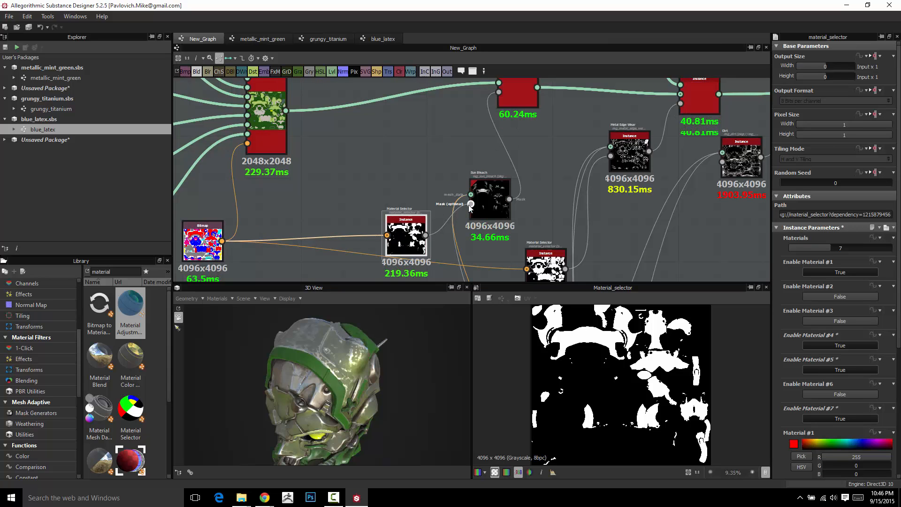
pyautogui.moveTo(406, 329)
pyautogui.mouseDown()
pyautogui.moveTo(325, 336)
pyautogui.moveTo(306, 374)
pyautogui.moveTo(422, 341)
pyautogui.moveTo(400, 342)
pyautogui.mouseUp()
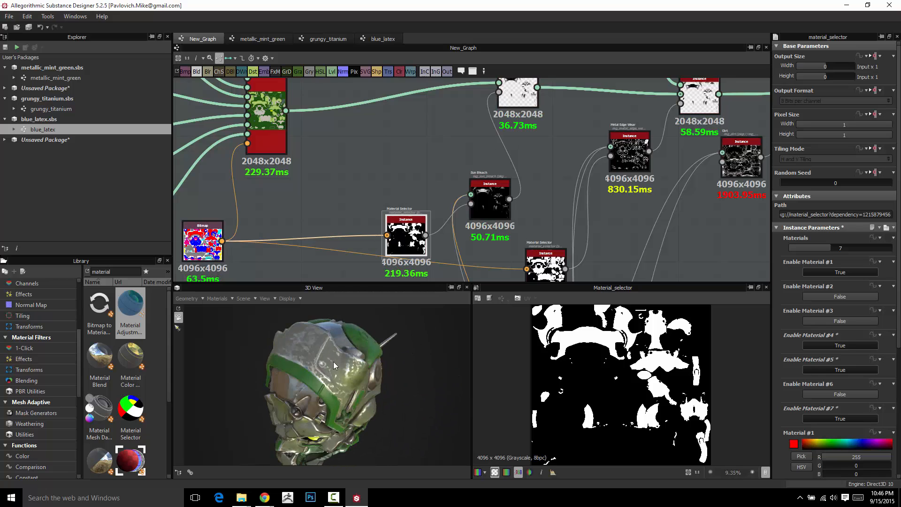
pyautogui.scroll(3, 334, 361)
pyautogui.moveTo(333, 361); pyautogui.dragTo(308, 379)
pyautogui.moveTo(305, 329); pyautogui.dragTo(382, 356)
pyautogui.moveTo(408, 229); pyautogui.dragTo(345, 207)
pyautogui.press('space')
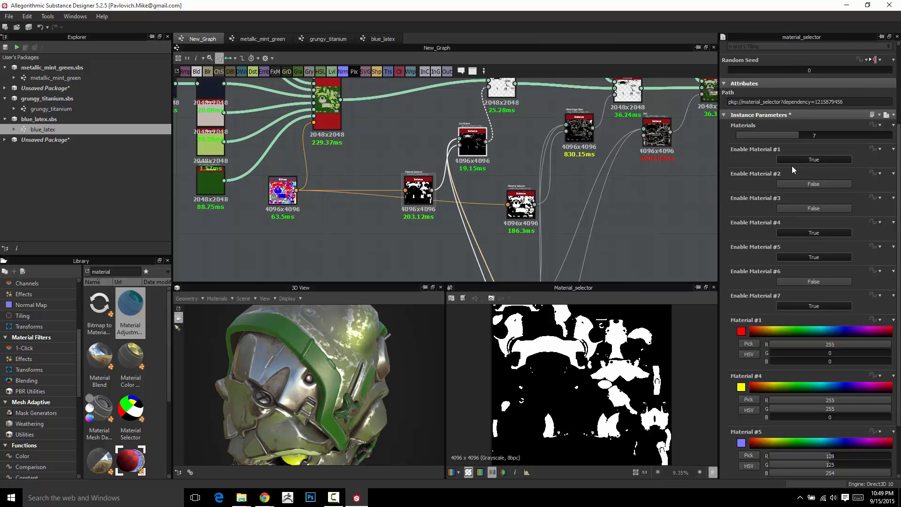
# Step: Try black as the Material #1 colour of the Sun Bleach Material Selector and inspect the helmet in 3D
pyautogui.click(742, 332)
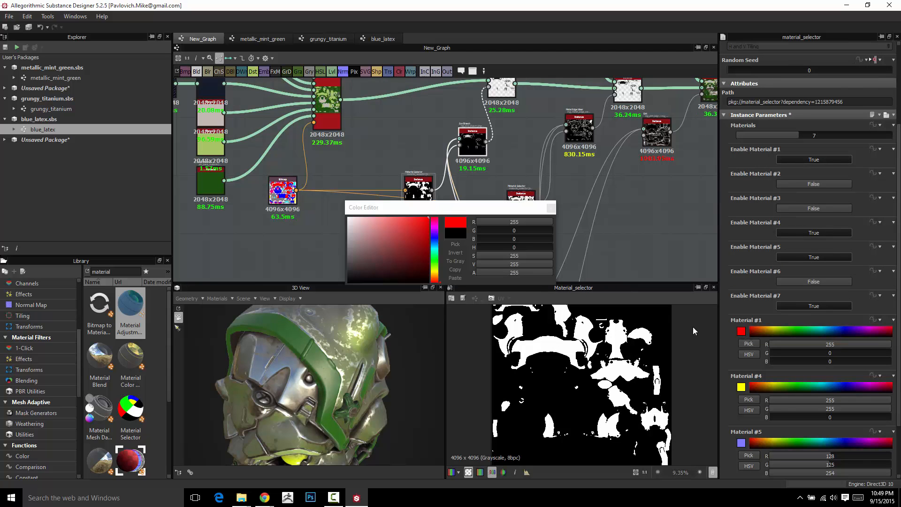
pyautogui.moveTo(405, 258); pyautogui.dragTo(348, 282)
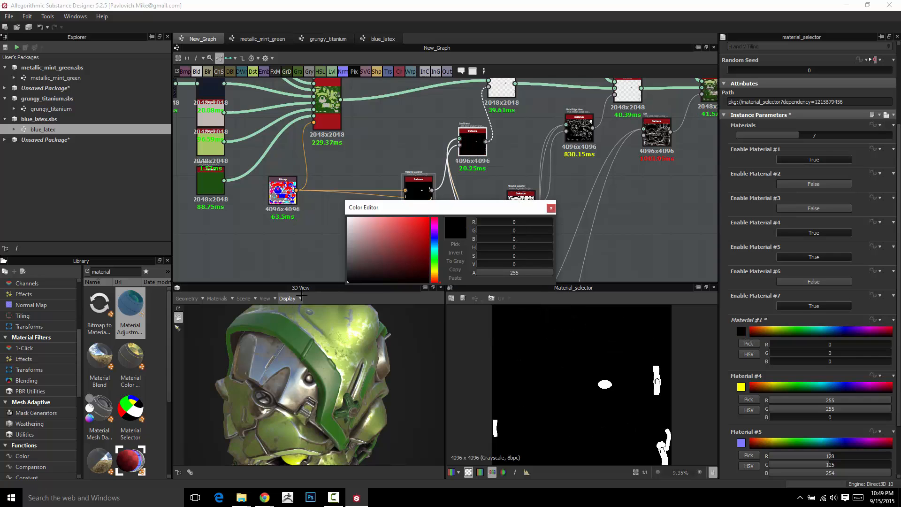
pyautogui.click(551, 208)
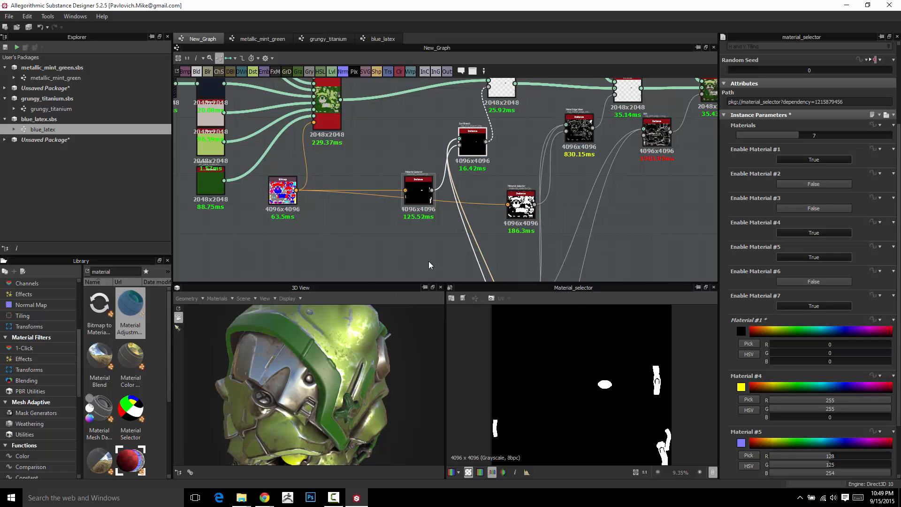
pyautogui.moveTo(317, 379); pyautogui.dragTo(330, 348)
pyautogui.scroll(3, 330, 347)
pyautogui.scroll(-2, 330, 347)
pyautogui.scroll(-2, 319, 359)
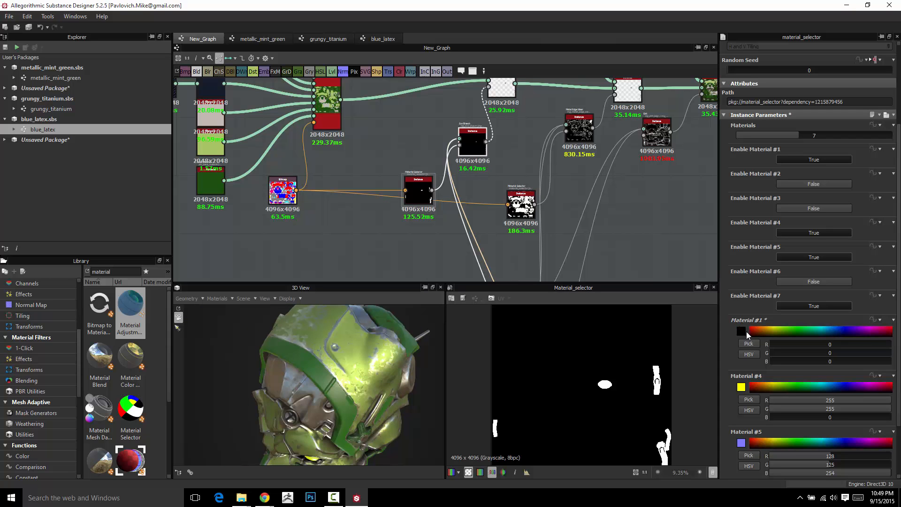
# Step: Compare the Multi Material Blend's material colour settings with those of the Sun Bleach Material Selector
pyautogui.moveTo(337, 189); pyautogui.dragTo(355, 234, button='middle')
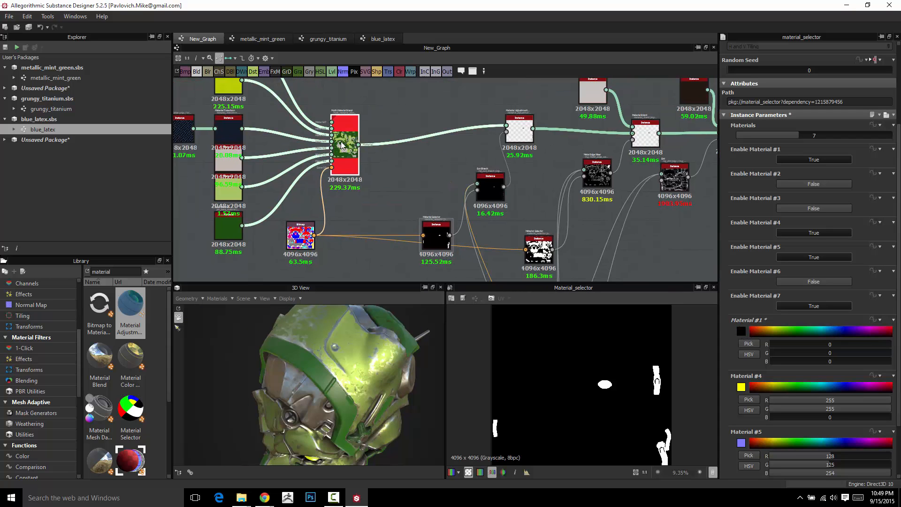
pyautogui.doubleClick(344, 150)
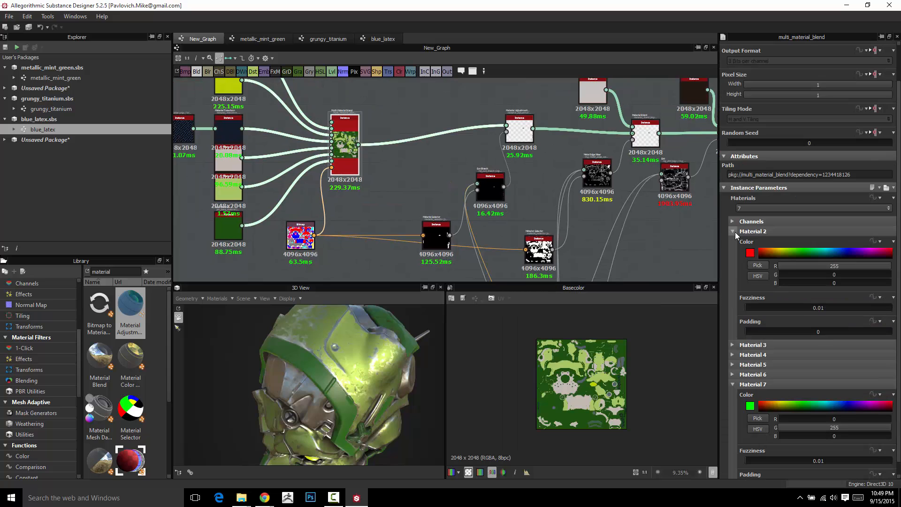
pyautogui.click(734, 232)
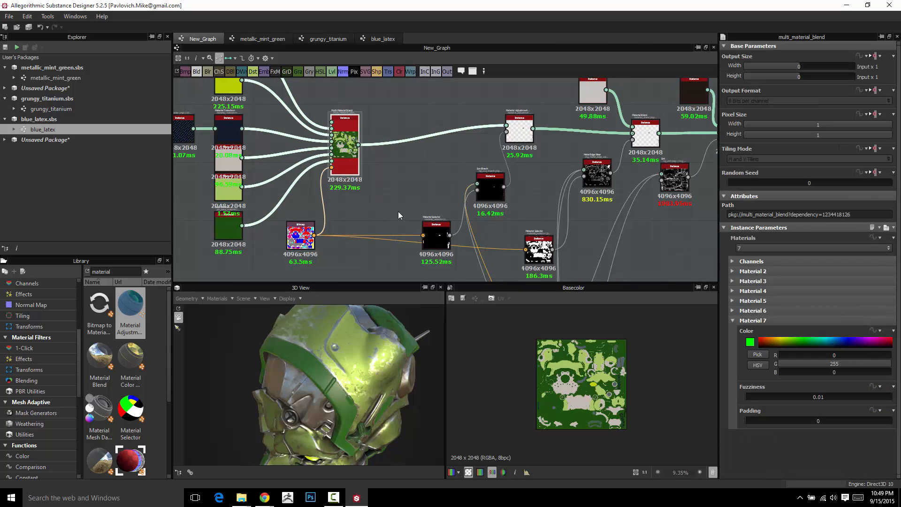
pyautogui.moveTo(398, 213); pyautogui.dragTo(387, 157, button='middle')
pyautogui.click(428, 183)
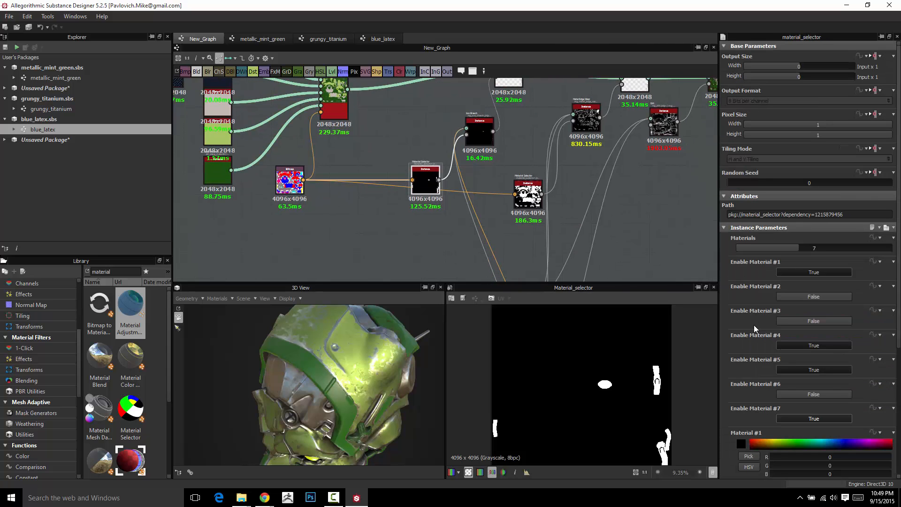
pyautogui.scroll(-3, 769, 275)
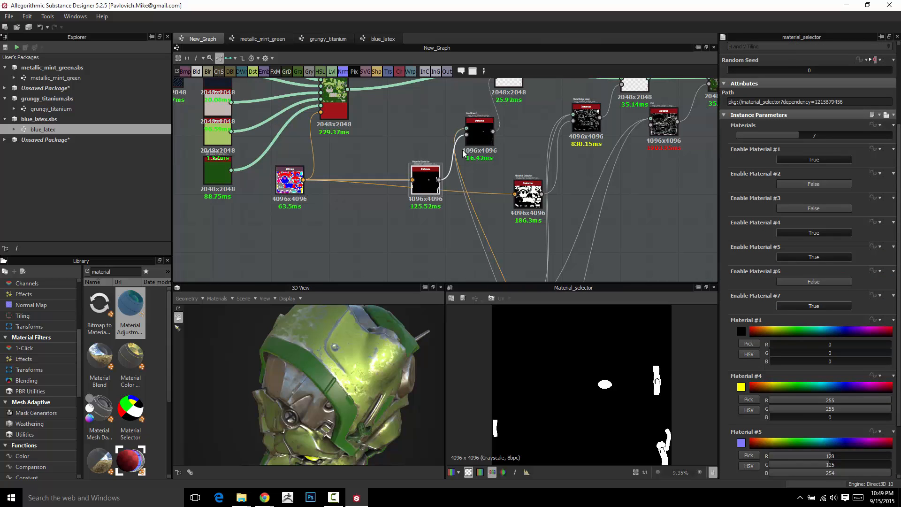
# Step: Move the Sun Bleach Material Selector up beside the Sun Bleach node and look over the helmet in 3D
pyautogui.moveTo(424, 162); pyautogui.dragTo(421, 123)
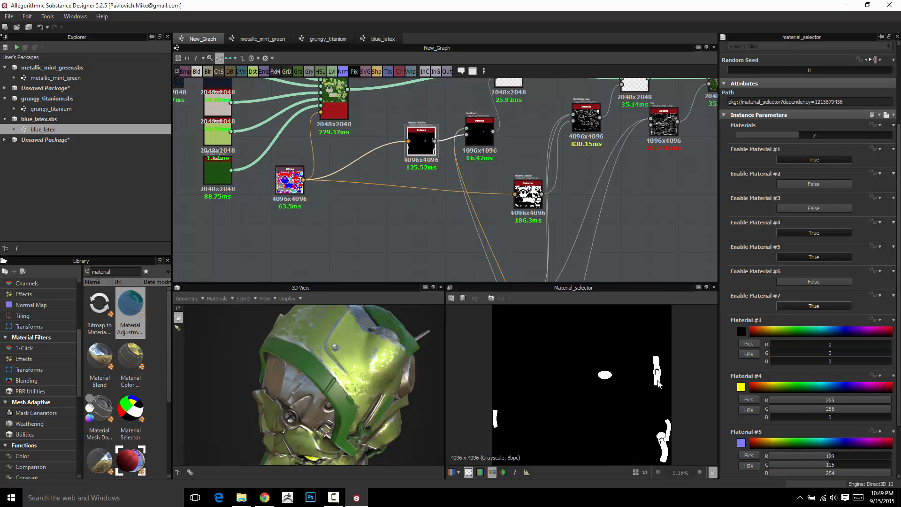
pyautogui.moveTo(388, 379); pyautogui.dragTo(393, 331)
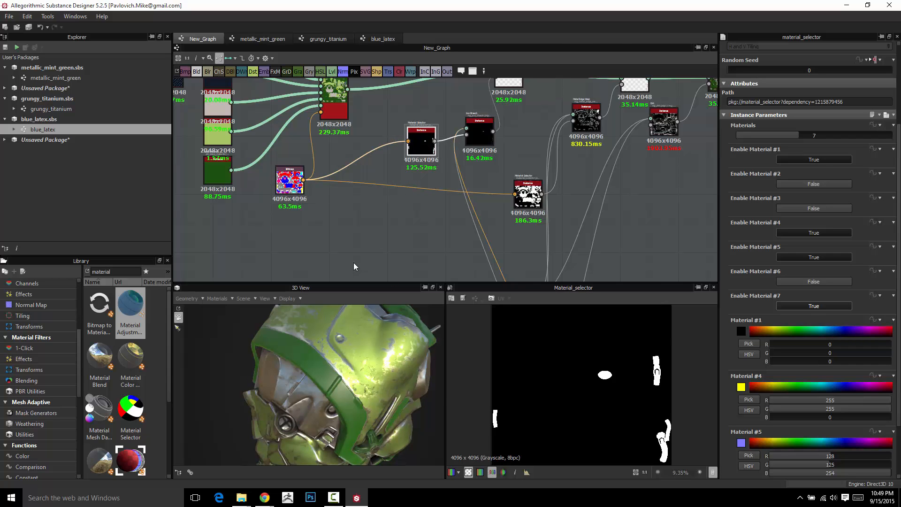
pyautogui.moveTo(354, 264); pyautogui.dragTo(344, 233, button='middle')
# Step: Display the colour ID Bitmap, sample its grey (128, 128, 128) as the selector's Material #1 colour, and check the helmet
pyautogui.click(282, 155)
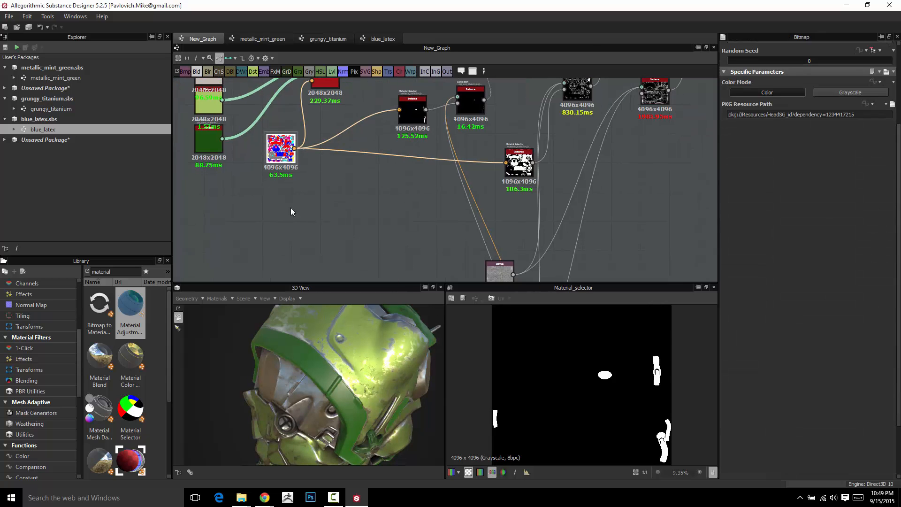
pyautogui.moveTo(459, 210); pyautogui.dragTo(478, 254, button='middle')
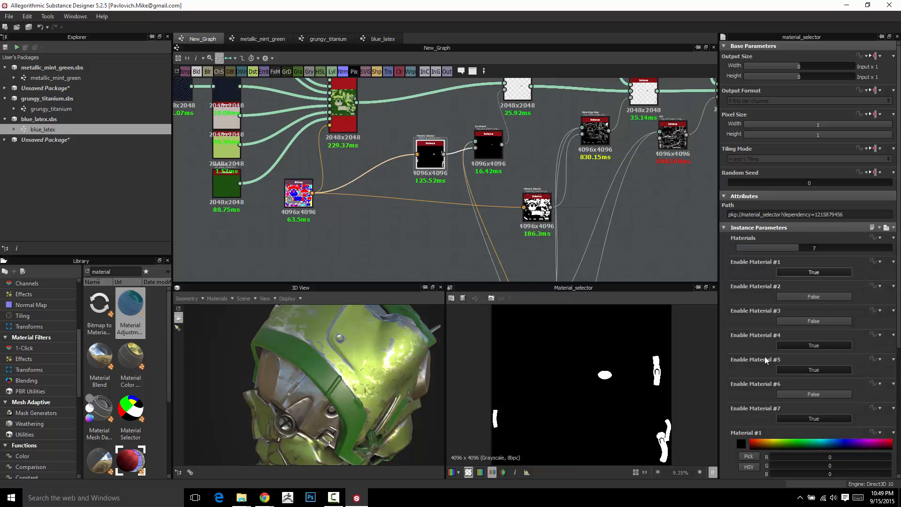
pyautogui.click(303, 196)
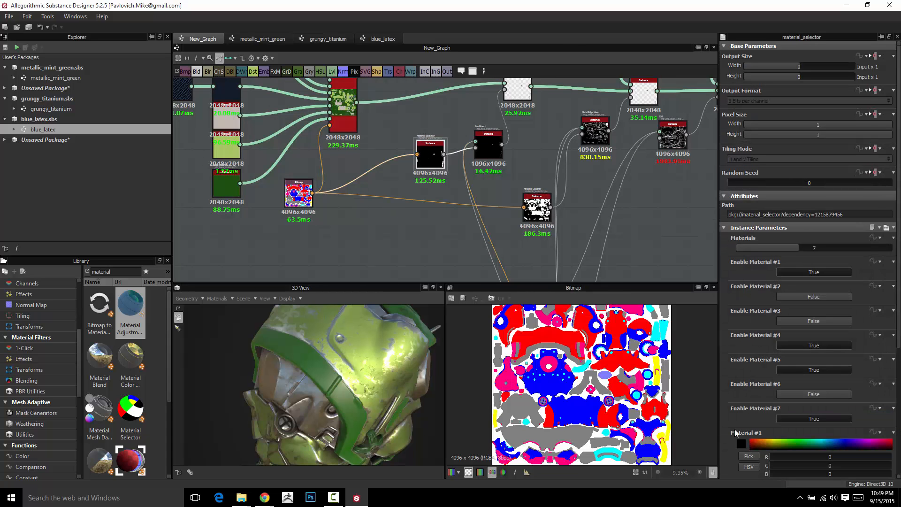
pyautogui.click(741, 444)
pyautogui.click(455, 245)
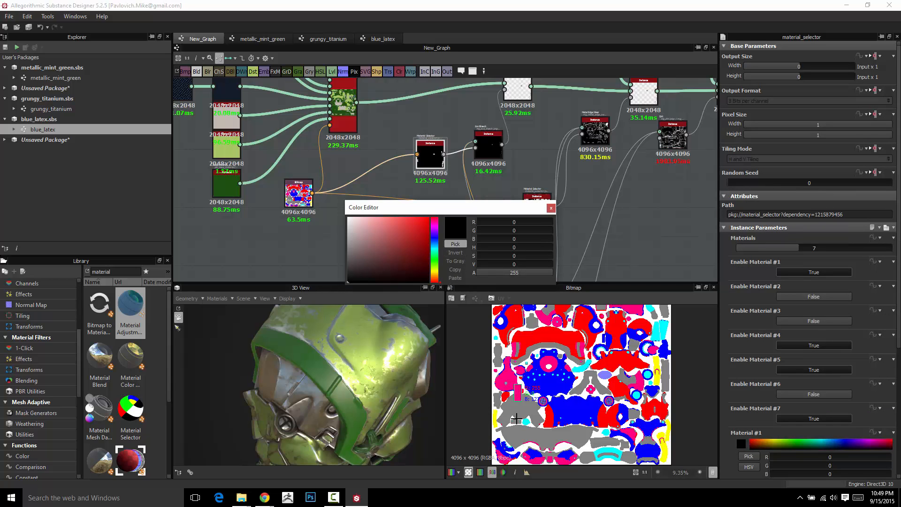
pyautogui.click(538, 434)
pyautogui.click(551, 209)
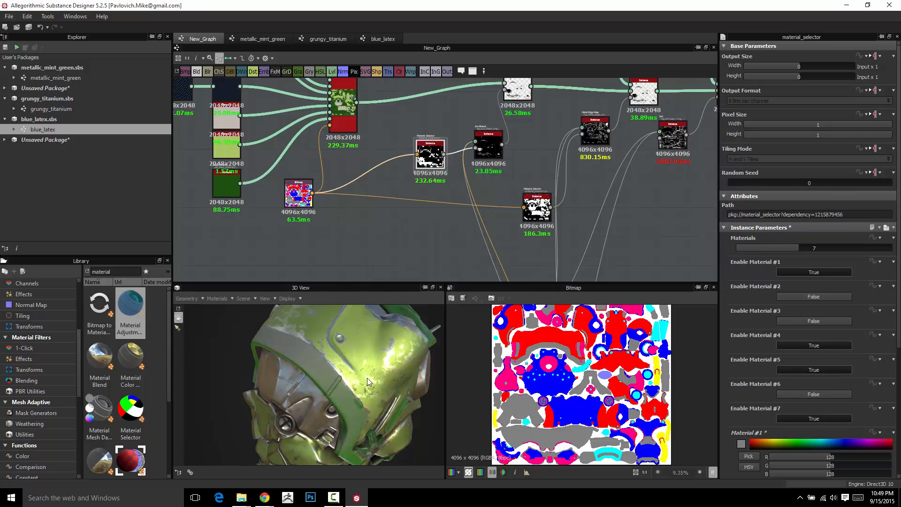
pyautogui.moveTo(346, 353); pyautogui.dragTo(398, 317)
# Step: Display the Sun Bleach Material Selector's mask and line up both Material Selectors side by side below the mask generators
pyautogui.moveTo(404, 184); pyautogui.dragTo(321, 214, button='middle')
pyautogui.doubleClick(347, 183)
pyautogui.scroll(-3, 402, 241)
pyautogui.moveTo(402, 241); pyautogui.dragTo(406, 164, button='middle')
pyautogui.moveTo(375, 133); pyautogui.dragTo(430, 175)
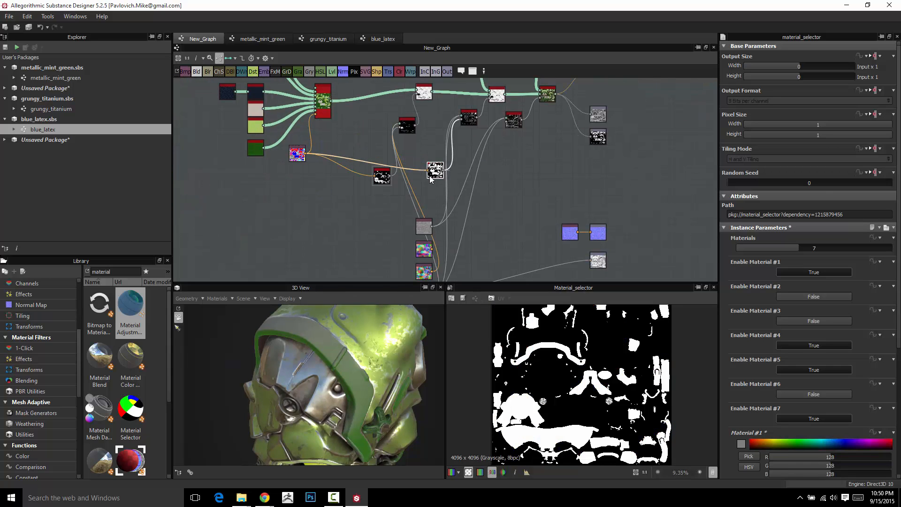
pyautogui.scroll(4, 421, 179)
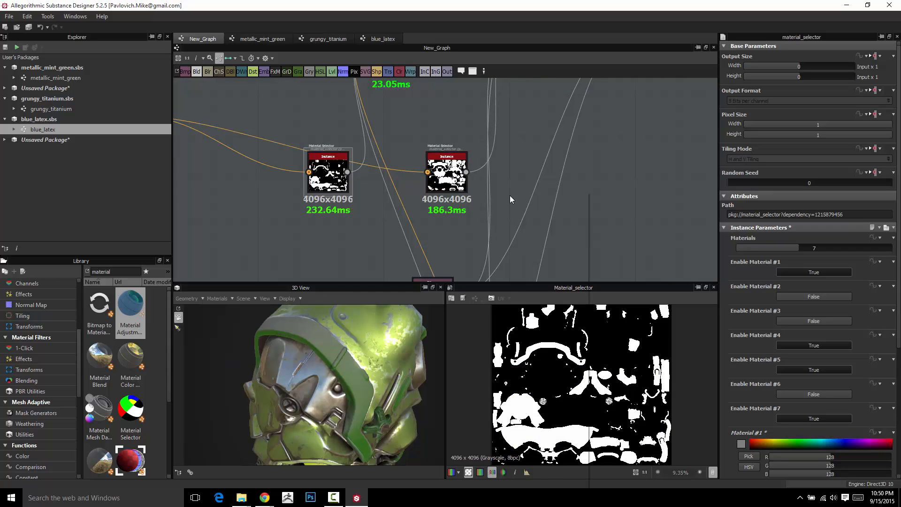
# Step: Add a comment reading "metal_mask" above the Material Selector that feeds the metal edge wear
pyautogui.press('space')
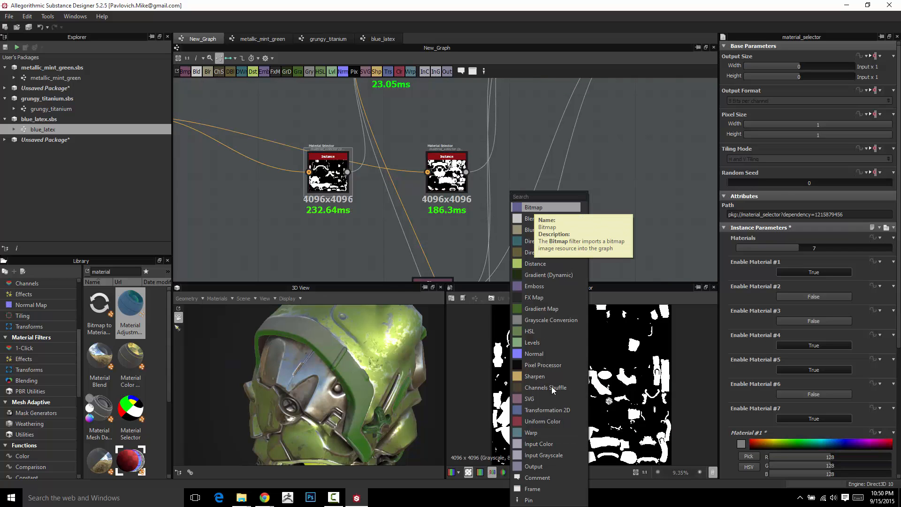
pyautogui.click(537, 478)
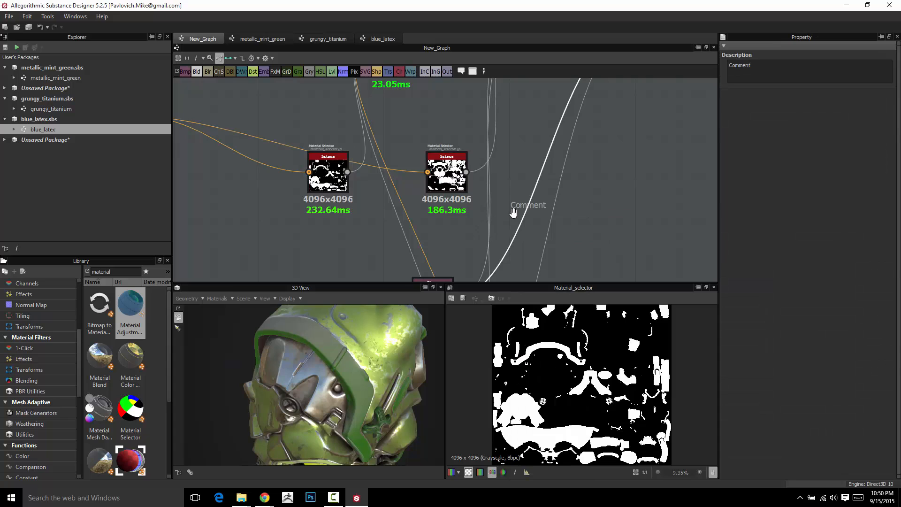
pyautogui.moveTo(500, 200); pyautogui.dragTo(416, 123)
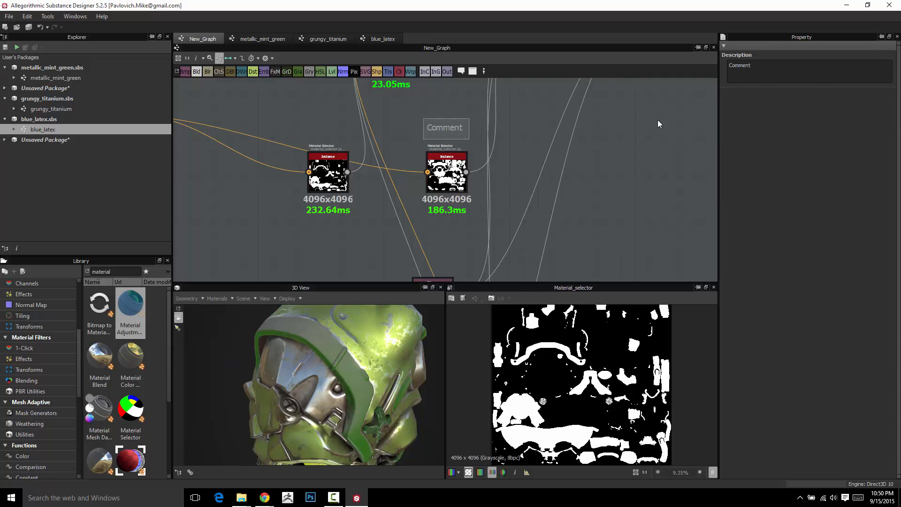
pyautogui.doubleClick(756, 65)
pyautogui.write('metal_mask')
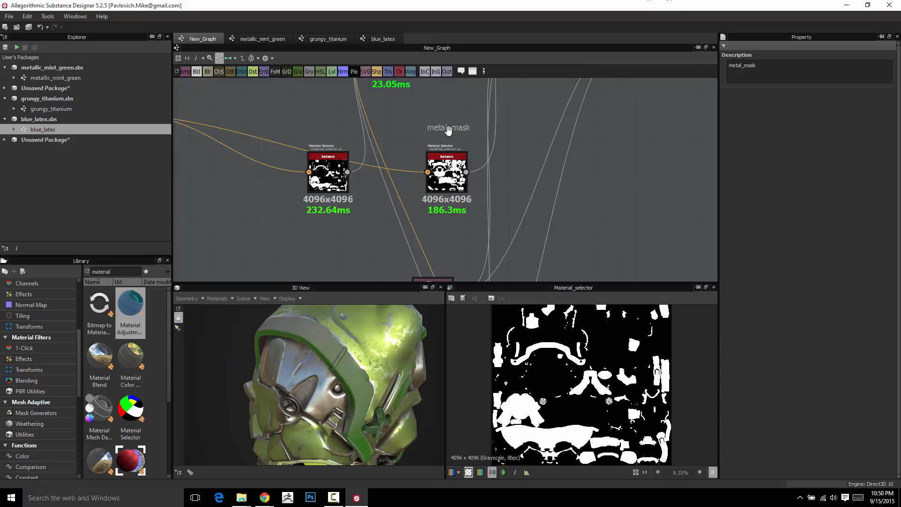
# Step: Add a comment reading "plastic_mask" and place it directly above the Material Selector that feeds the Sun Bleach node
pyautogui.press('space')
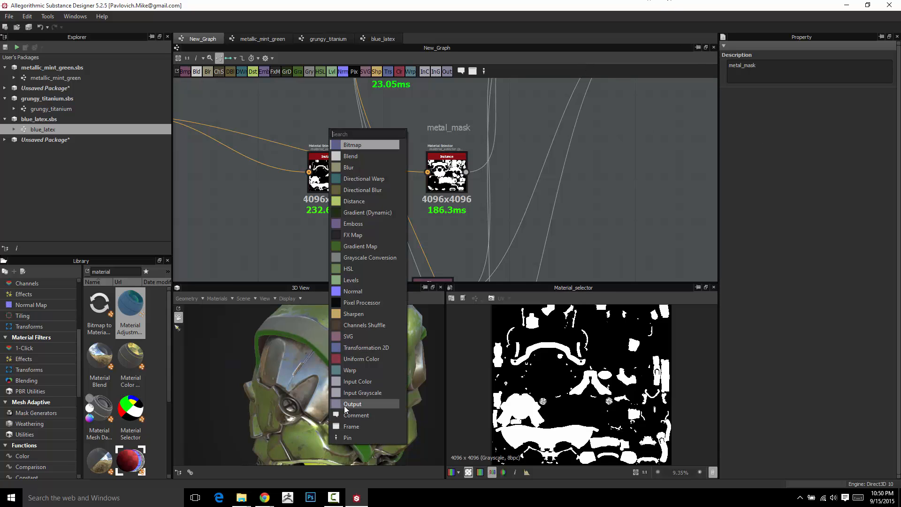
pyautogui.click(356, 415)
pyautogui.doubleClick(780, 71)
pyautogui.write('Plastic_mas')
pyautogui.press('BackSpace')
pyautogui.press('BackSpace')
pyautogui.press('BackSpace')
pyautogui.press('BackSpace')
pyautogui.press('BackSpace')
pyautogui.press('BackSpace')
pyautogui.press('BackSpace')
pyautogui.press('BackSpace')
pyautogui.press('BackSpace')
pyautogui.press('BackSpace')
pyautogui.press('BackSpace')
pyautogui.write('plastic-mas')
pyautogui.press('BackSpace')
pyautogui.press('BackSpace')
pyautogui.press('BackSpace')
pyautogui.press('BackSpace')
pyautogui.write('_mas')
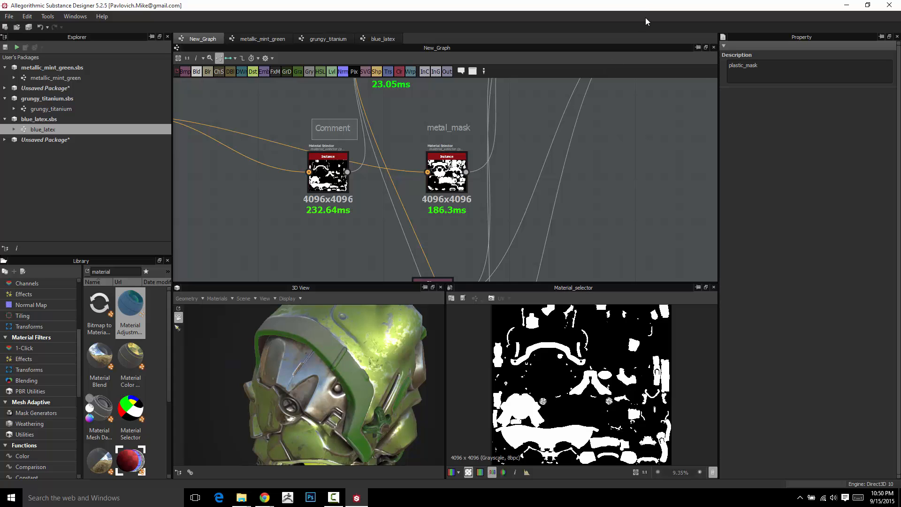
pyautogui.click(606, 128)
pyautogui.moveTo(344, 130); pyautogui.dragTo(331, 137)
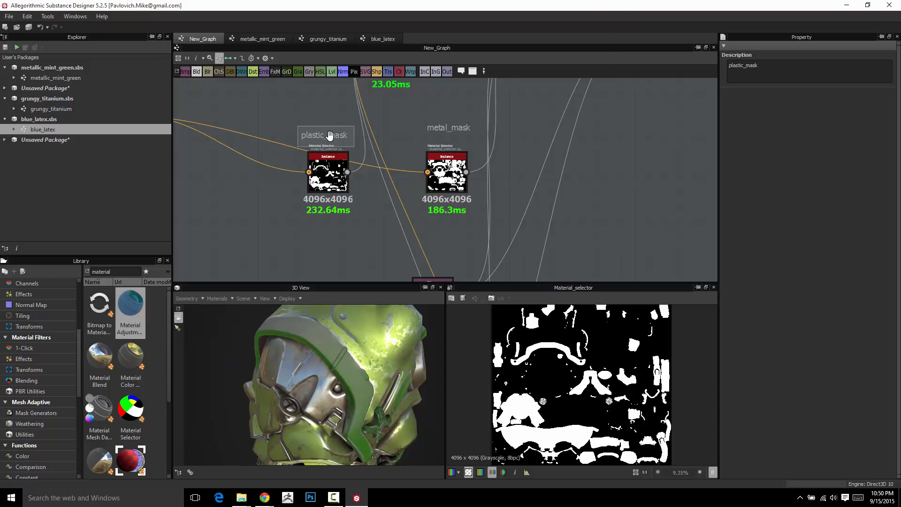
# Step: Examine the plastic mask's Material Selector and its connections in the graph, and view the whole head in 3D
pyautogui.scroll(-10, 361, 155)
pyautogui.scroll(9, 379, 176)
pyautogui.moveTo(355, 127); pyautogui.dragTo(395, 252, button='middle')
pyautogui.moveTo(356, 96); pyautogui.dragTo(409, 240, button='middle')
pyautogui.click(326, 227)
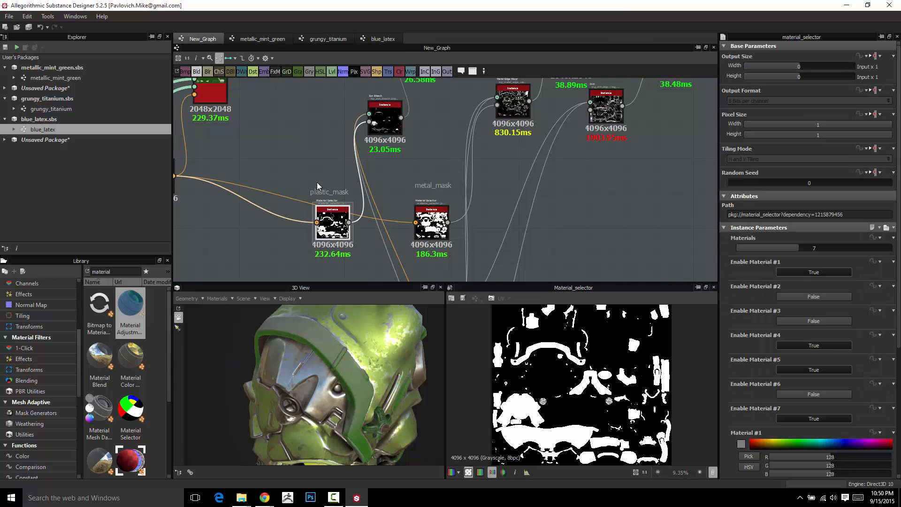
pyautogui.moveTo(327, 192); pyautogui.dragTo(505, 220, button='middle')
pyautogui.moveTo(360, 221); pyautogui.dragTo(367, 369, button='middle')
pyautogui.scroll(-3, 438, 202)
pyautogui.moveTo(438, 202); pyautogui.dragTo(305, 113, button='middle')
pyautogui.moveTo(350, 410)
pyautogui.mouseDown()
pyautogui.moveTo(358, 369)
pyautogui.moveTo(293, 405)
pyautogui.moveTo(348, 400)
pyautogui.mouseUp()
pyautogui.scroll(-5, 358, 373)
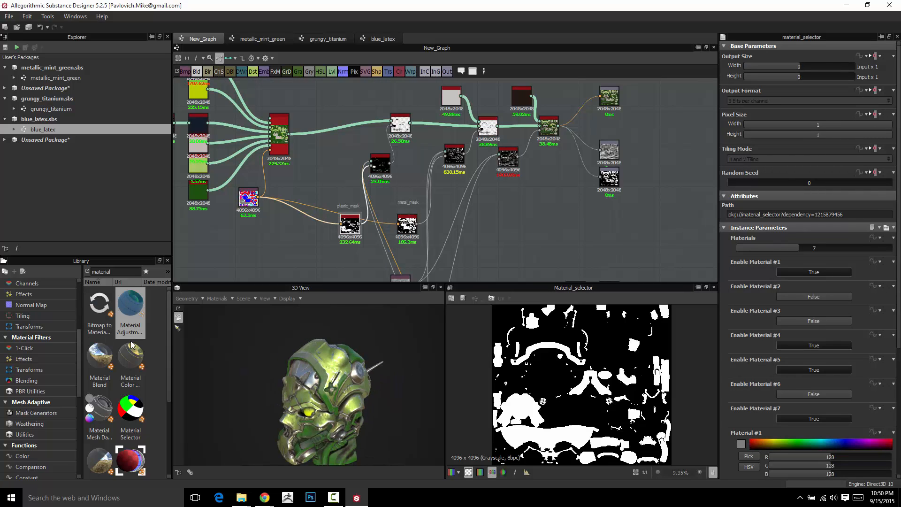
pyautogui.moveTo(170, 324)
pyautogui.mouseDown()
pyautogui.moveTo(171, 337)
pyautogui.moveTo(169, 322)
pyautogui.mouseUp()
pyautogui.moveTo(168, 365); pyautogui.dragTo(164, 347)
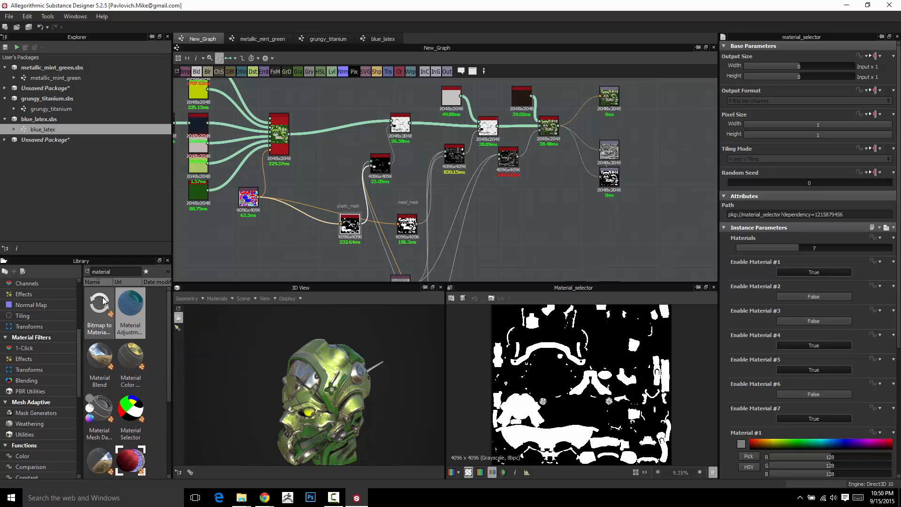
pyautogui.moveTo(168, 311); pyautogui.dragTo(167, 284)
# Step: Review the finished node chain from the base materials through the blends to the outputs, and inspect the head from the front in 3D
pyautogui.scroll(-2, 350, 99)
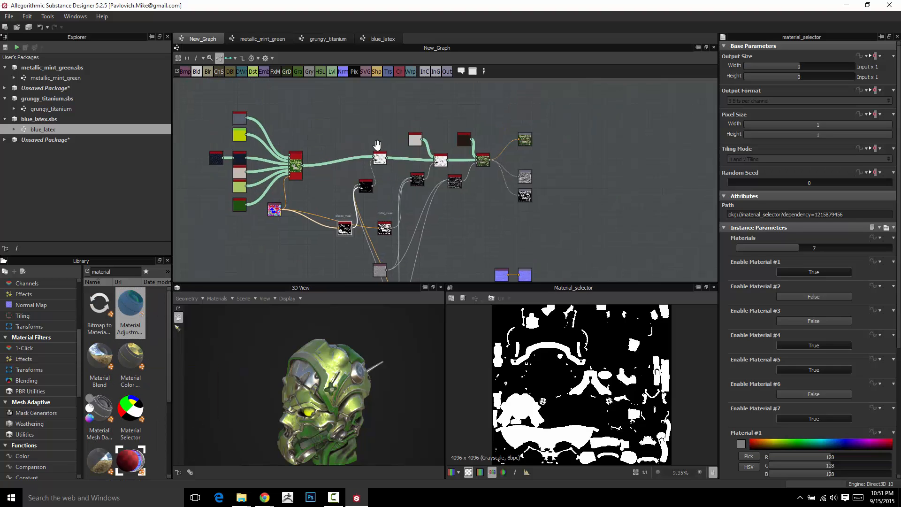
pyautogui.scroll(5, 370, 152)
pyautogui.scroll(-2, 399, 163)
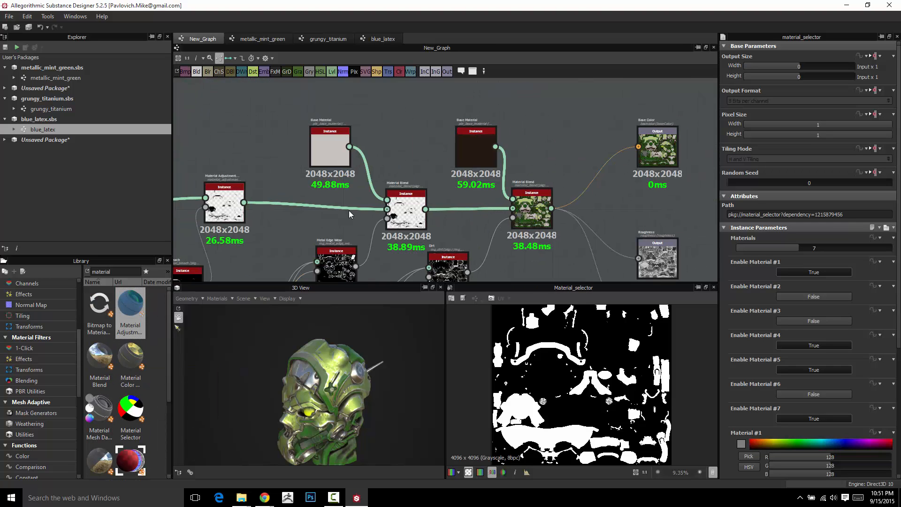
pyautogui.scroll(-2, 446, 167)
pyautogui.moveTo(445, 168); pyautogui.dragTo(442, 164, button='middle')
pyautogui.scroll(-3, 492, 202)
pyautogui.moveTo(509, 235); pyautogui.dragTo(457, 195, button='middle')
pyautogui.moveTo(314, 368); pyautogui.dragTo(338, 360)
pyautogui.scroll(-2, 399, 179)
pyautogui.moveTo(377, 199); pyautogui.dragTo(413, 248, button='middle')
pyautogui.scroll(6, 412, 219)
pyautogui.scroll(-2, 367, 191)
pyautogui.moveTo(402, 206); pyautogui.dragTo(390, 153, button='middle')
pyautogui.scroll(-3, 390, 153)
pyautogui.moveTo(481, 184); pyautogui.dragTo(482, 166, button='middle')
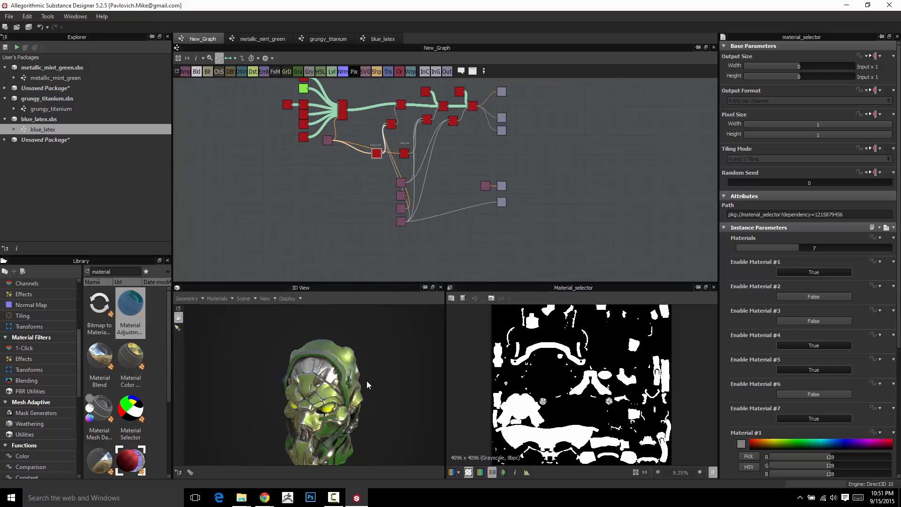
pyautogui.moveTo(254, 354); pyautogui.dragTo(372, 365)
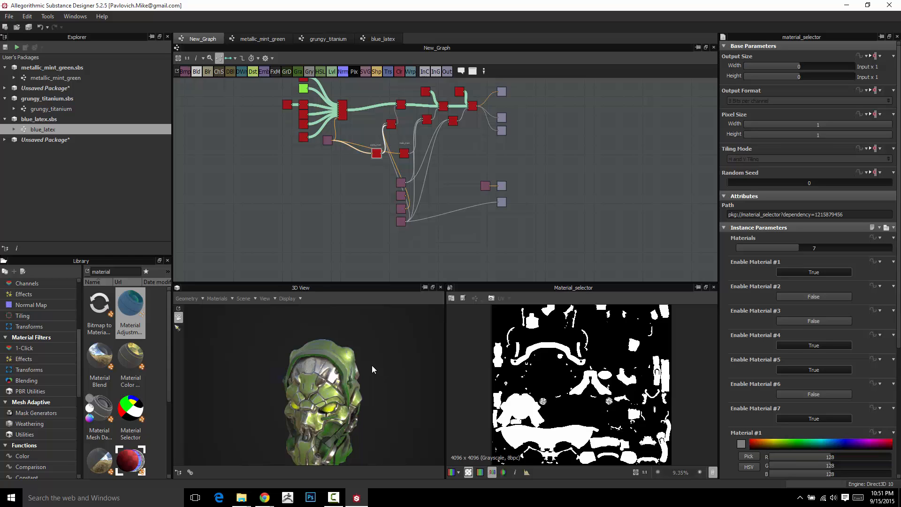
pyautogui.moveTo(495, 148); pyautogui.dragTo(480, 182, button='middle')
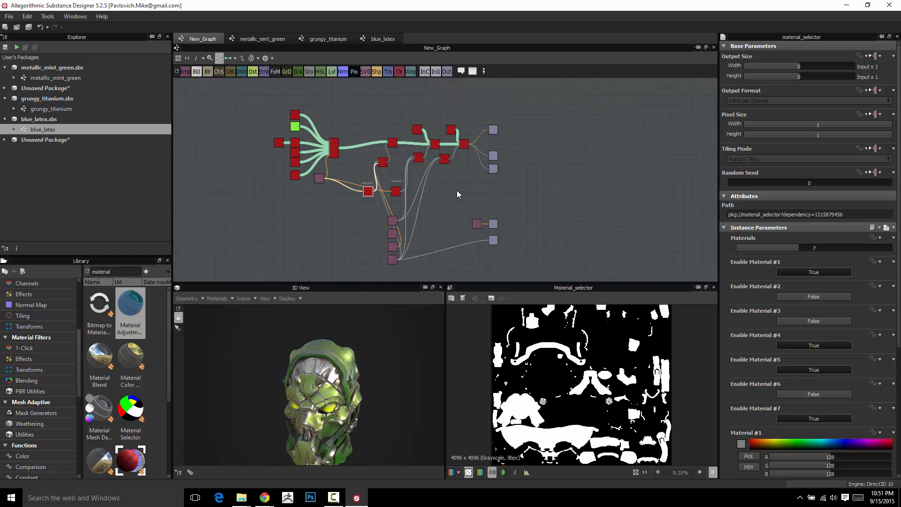